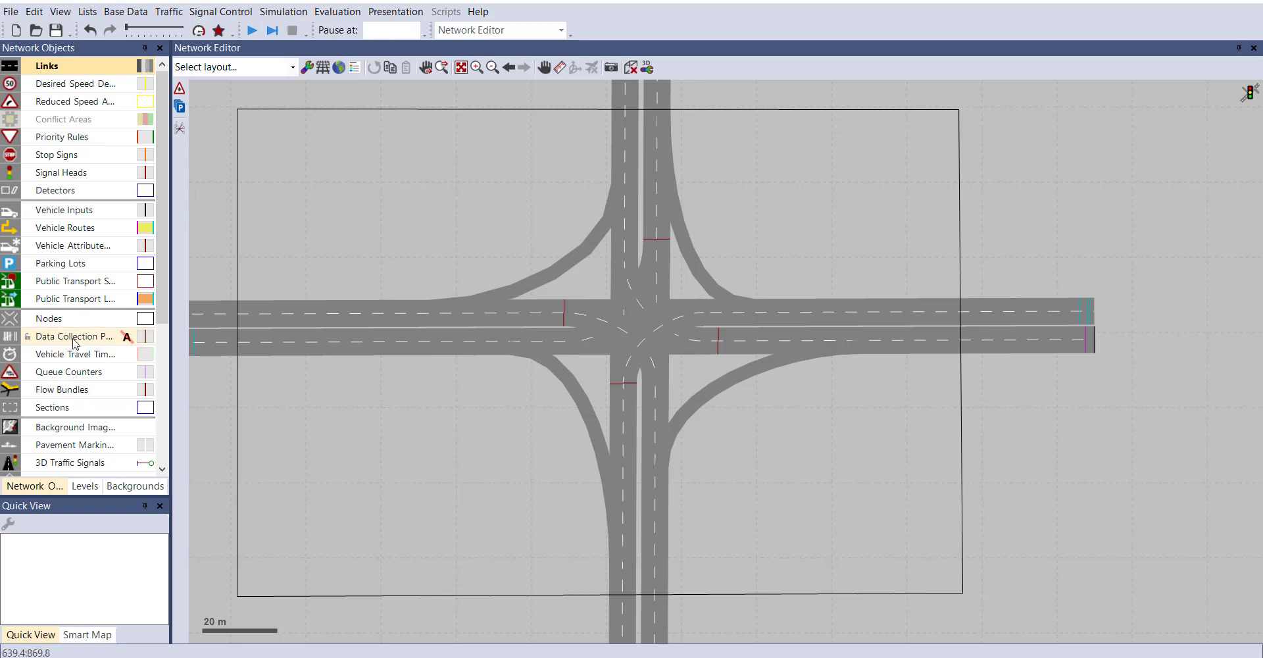
# Add data collection points on both lanes of link 1, the western approach, at the signal heads at about 102 m.
pyautogui.click(79, 342)
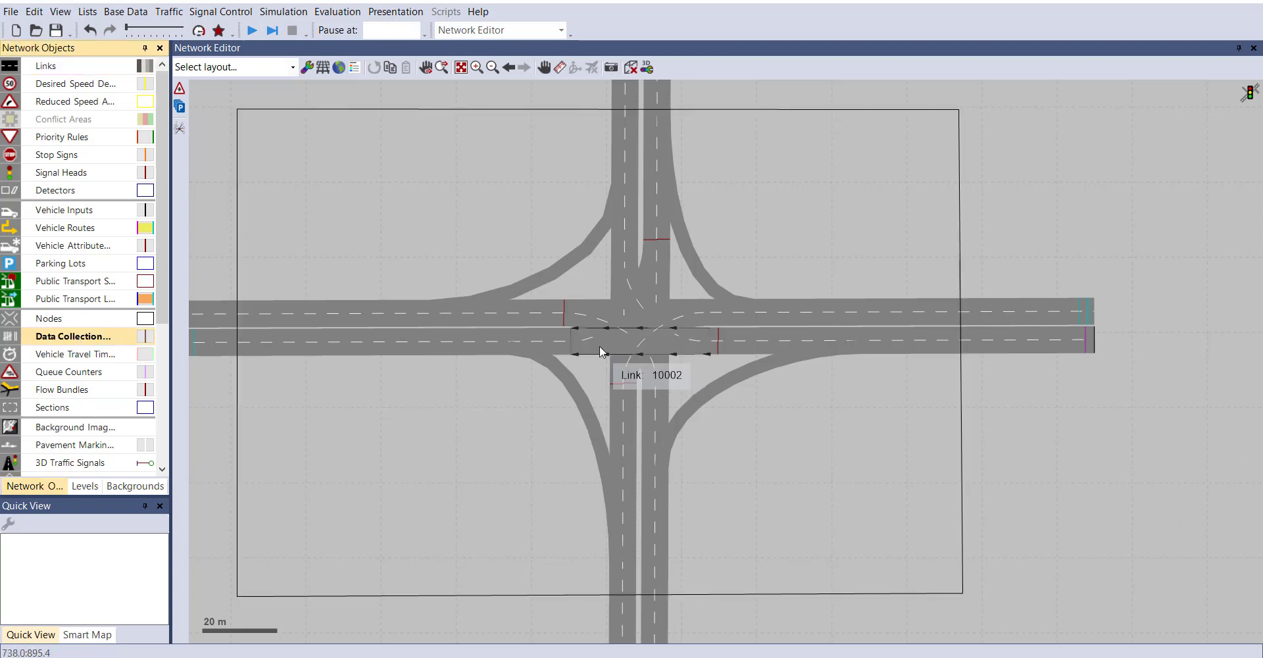
pyautogui.scroll(5, 569, 315)
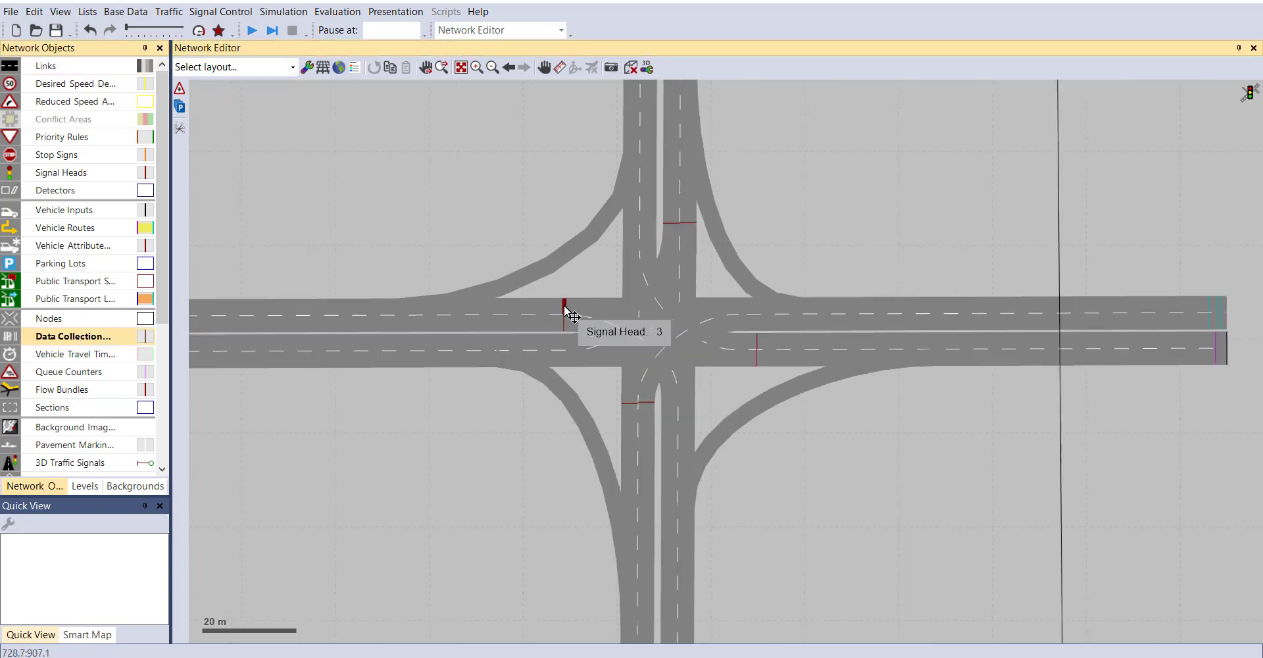
pyautogui.scroll(1, 559, 298)
pyautogui.rightClick(559, 297)
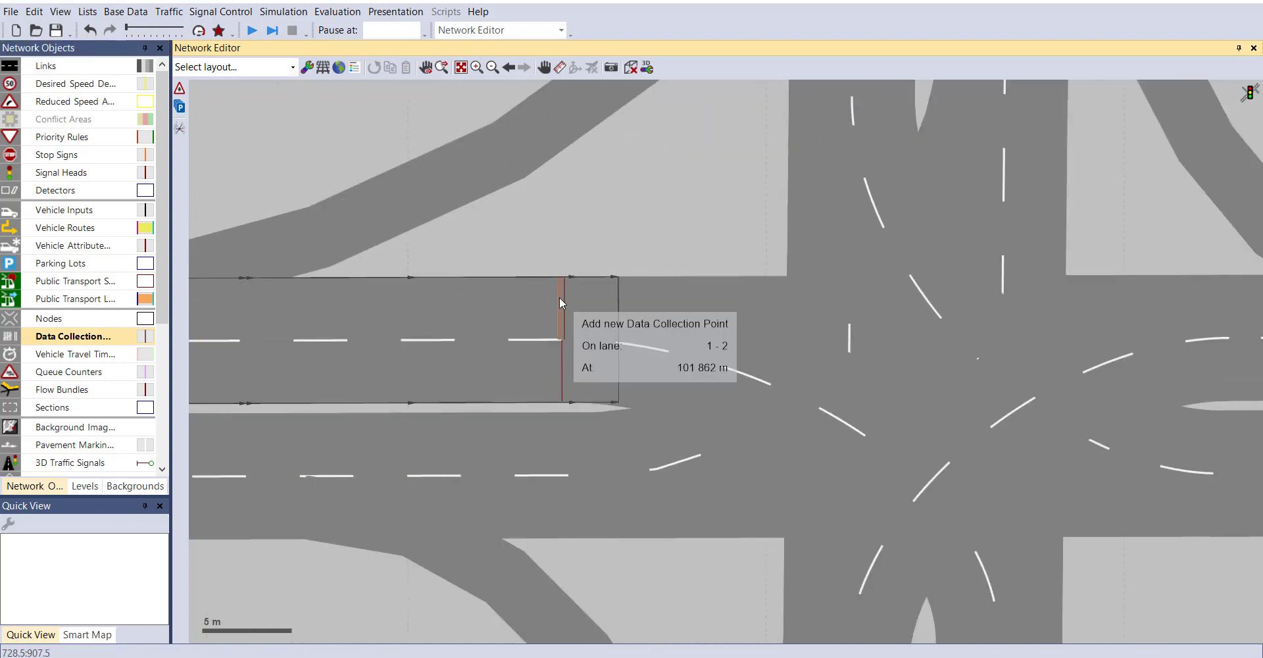
pyautogui.click(612, 322)
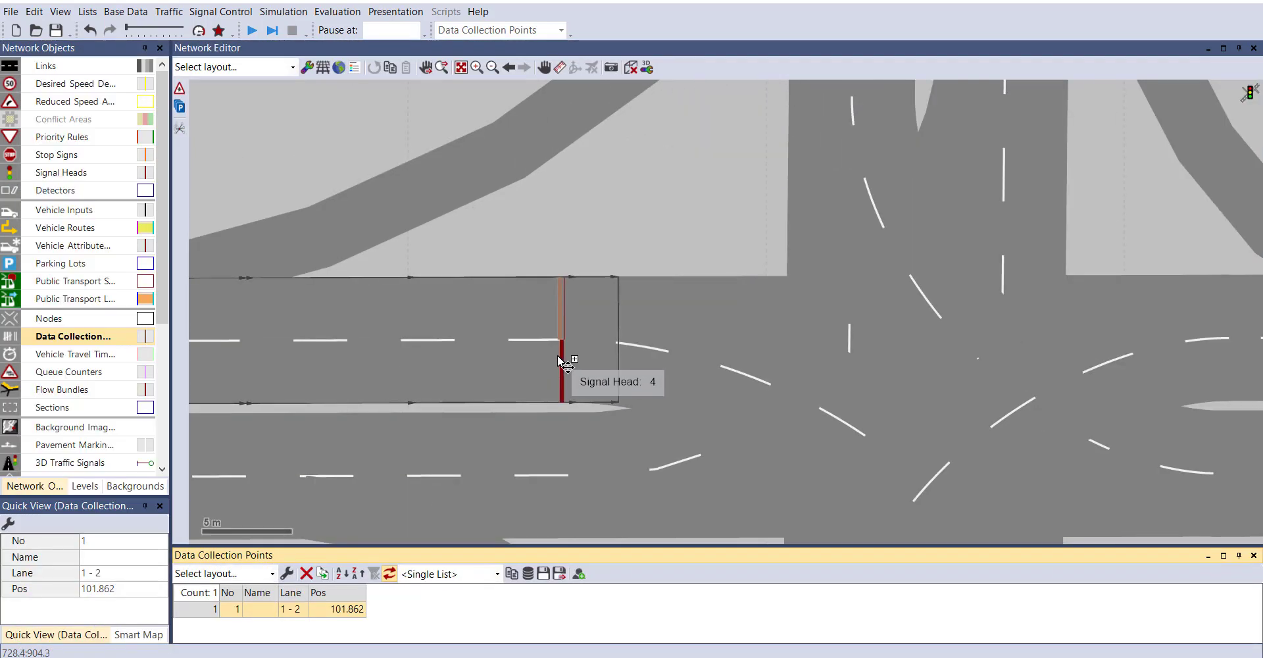
pyautogui.rightClick(558, 354)
pyautogui.click(596, 379)
# Add data collection points at the signal heads on both lanes of links 5 and 4, the southern and eastern approaches, at about 100 m.
pyautogui.scroll(-5, 565, 208)
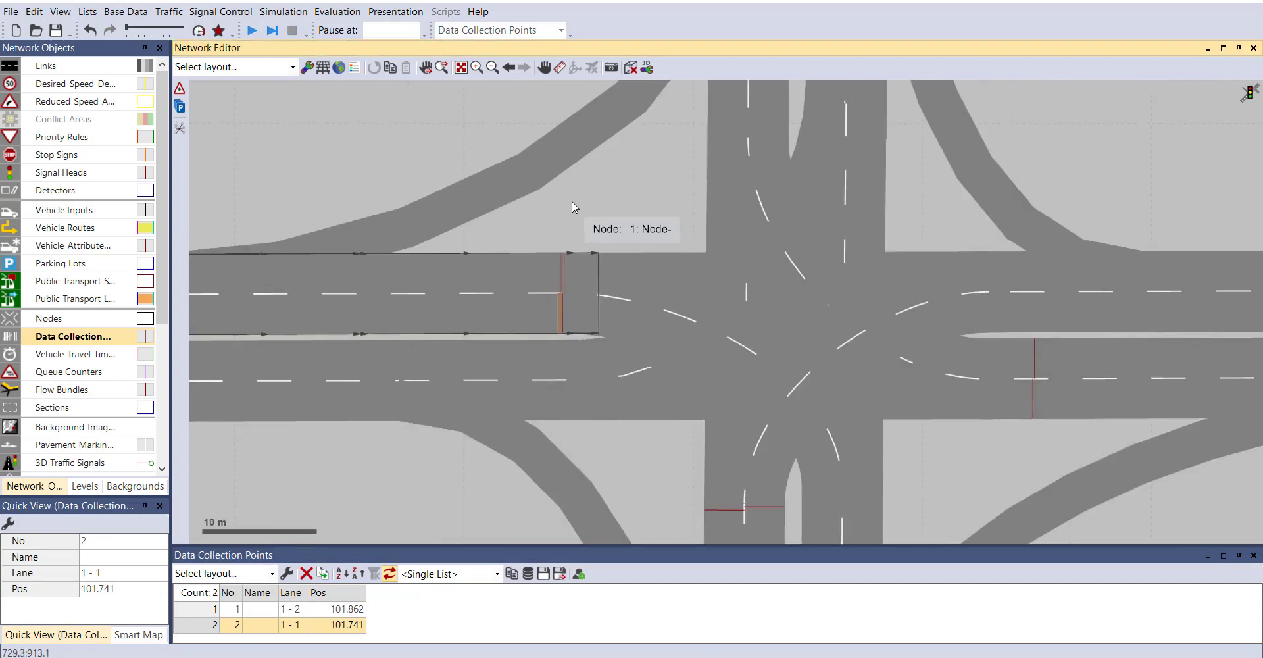
pyautogui.scroll(-2, 571, 181)
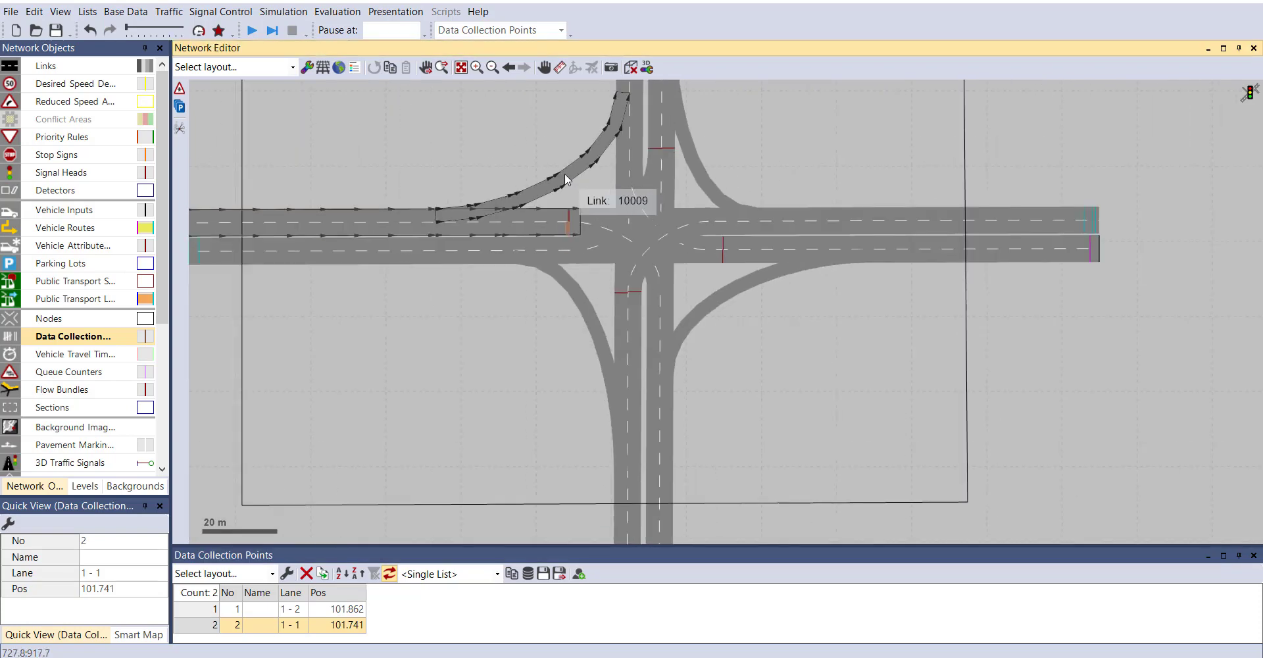
pyautogui.scroll(4, 625, 263)
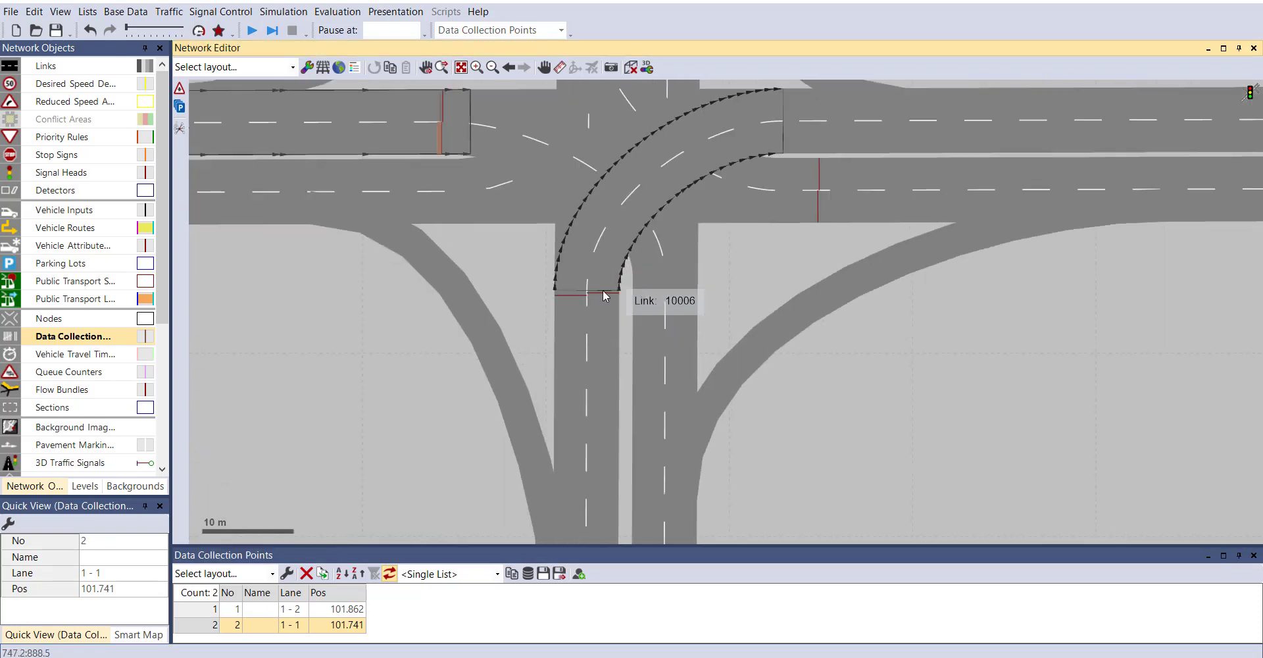
pyautogui.keyDown('ctrl'); pyautogui.rightClick(601, 300); pyautogui.keyUp('ctrl')
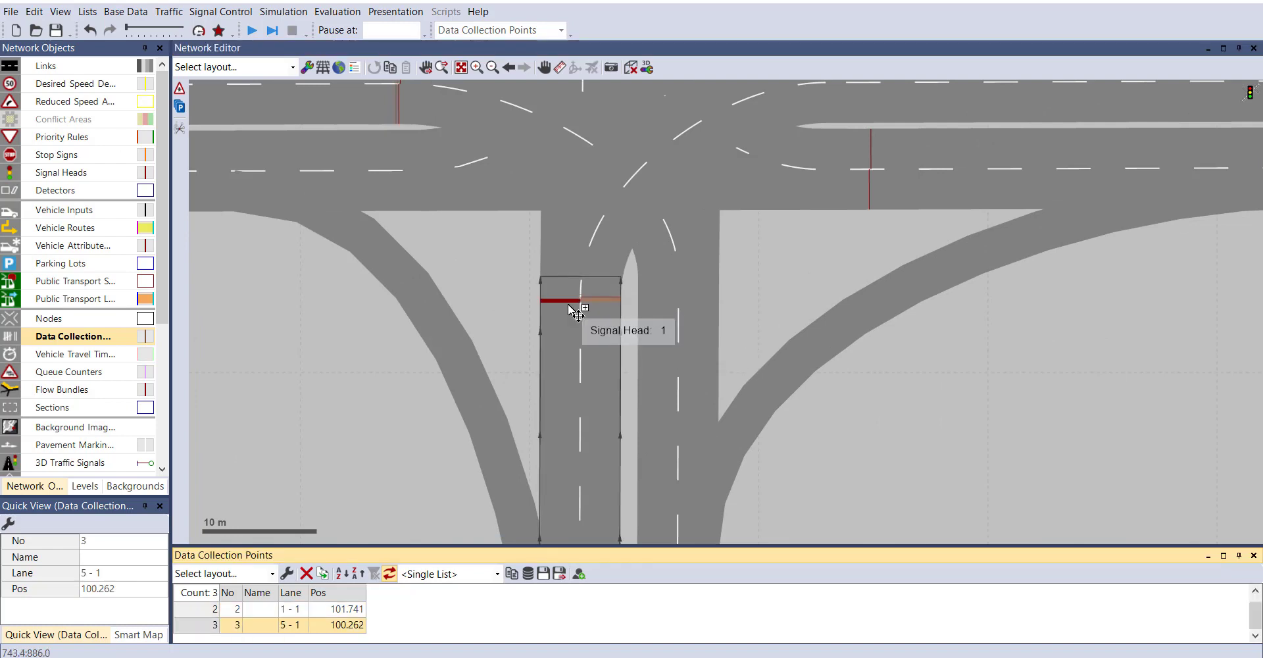
pyautogui.keyDown('ctrl'); pyautogui.rightClick(568, 304); pyautogui.keyUp('ctrl')
pyautogui.keyDown('ctrl'); pyautogui.rightClick(874, 199); pyautogui.keyUp('ctrl')
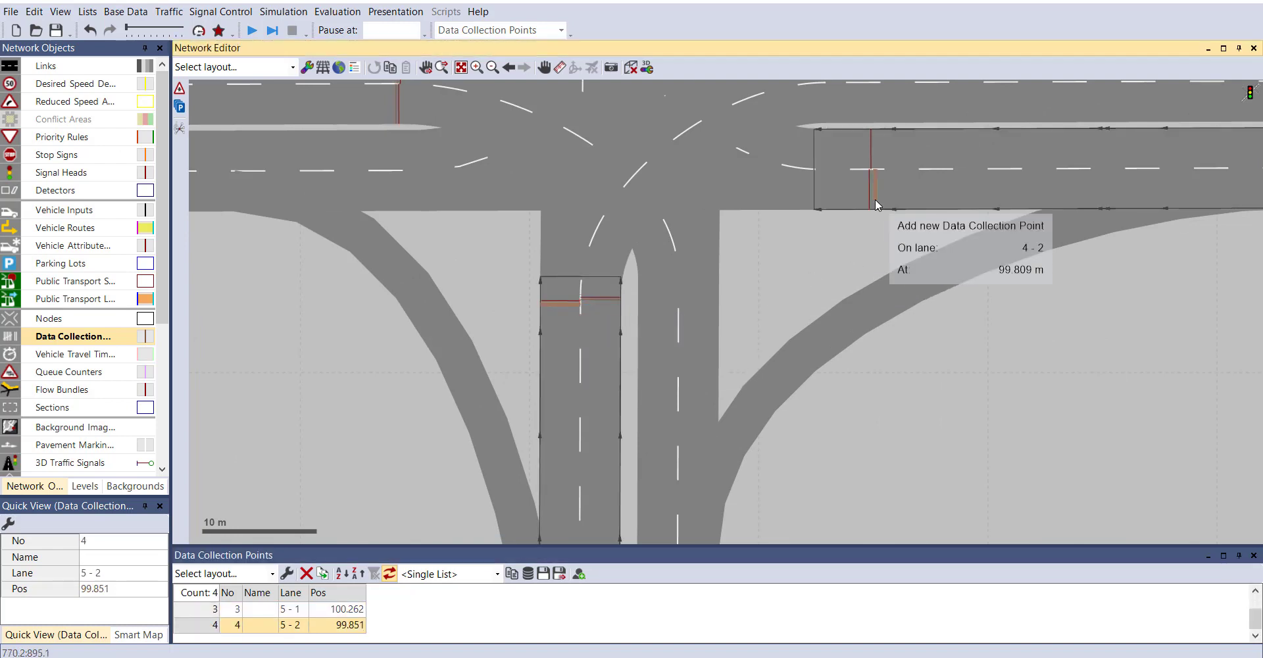
pyautogui.keyDown('ctrl'); pyautogui.rightClick(878, 148); pyautogui.keyUp('ctrl')
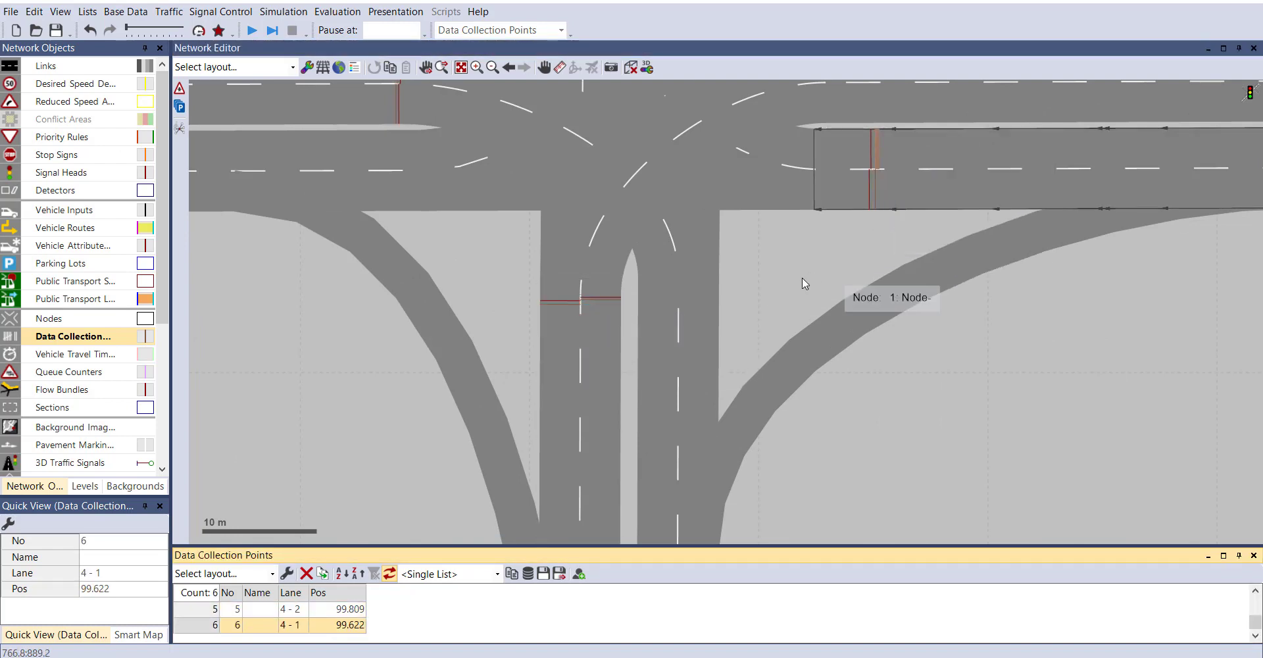
# Add data collection points on both lanes of link 8, the northern approach, at about 95 m, and enlarge the points list.
pyautogui.scroll(-5, 726, 483)
pyautogui.scroll(5, 733, 259)
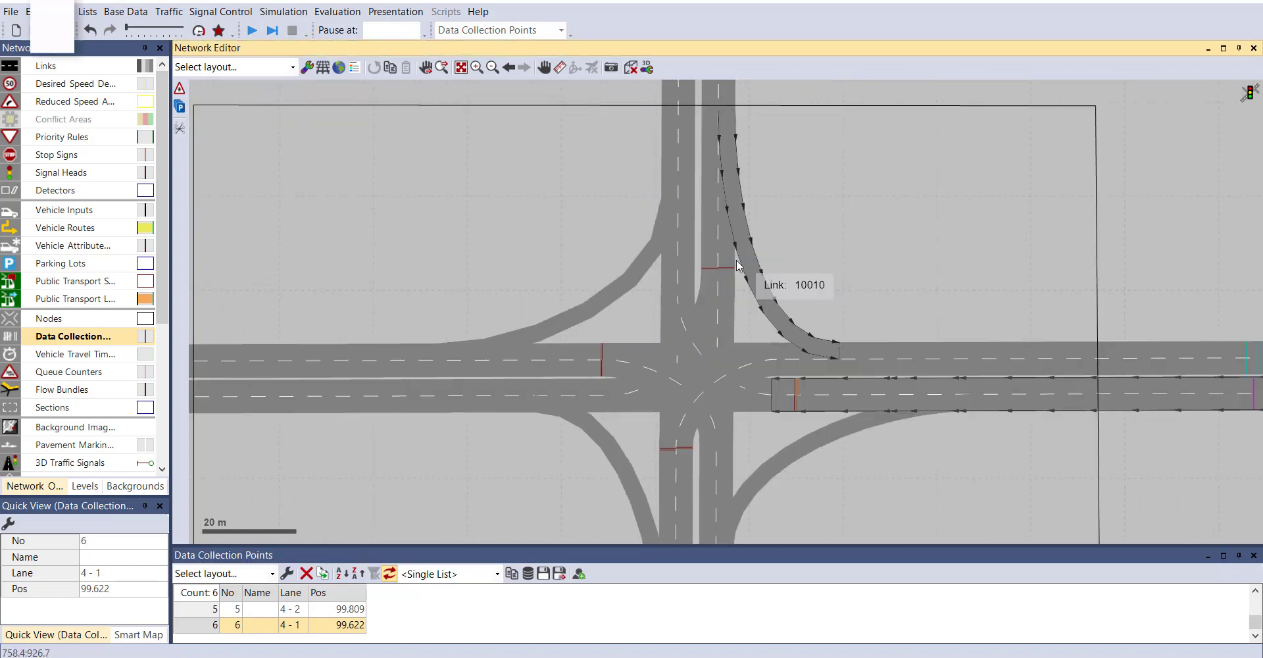
pyautogui.keyDown('ctrl'); pyautogui.rightClick(714, 270); pyautogui.keyUp('ctrl')
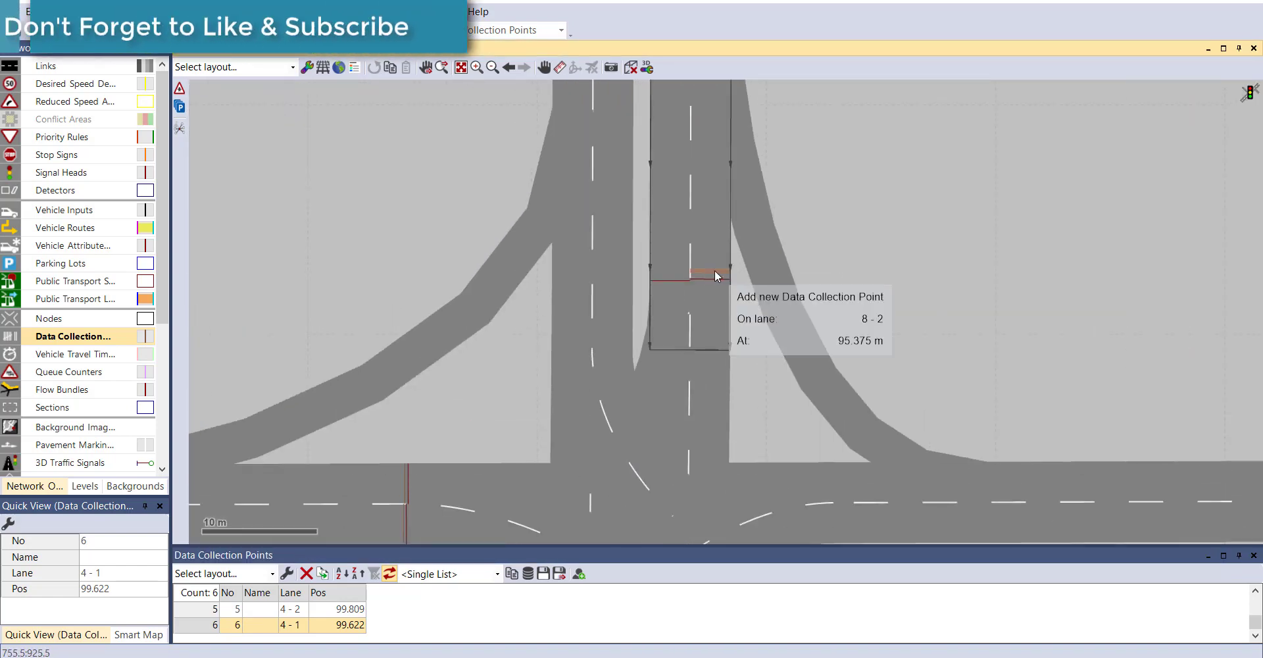
pyautogui.keyDown('ctrl'); pyautogui.rightClick(672, 271); pyautogui.keyUp('ctrl')
pyautogui.scroll(-3, 711, 368)
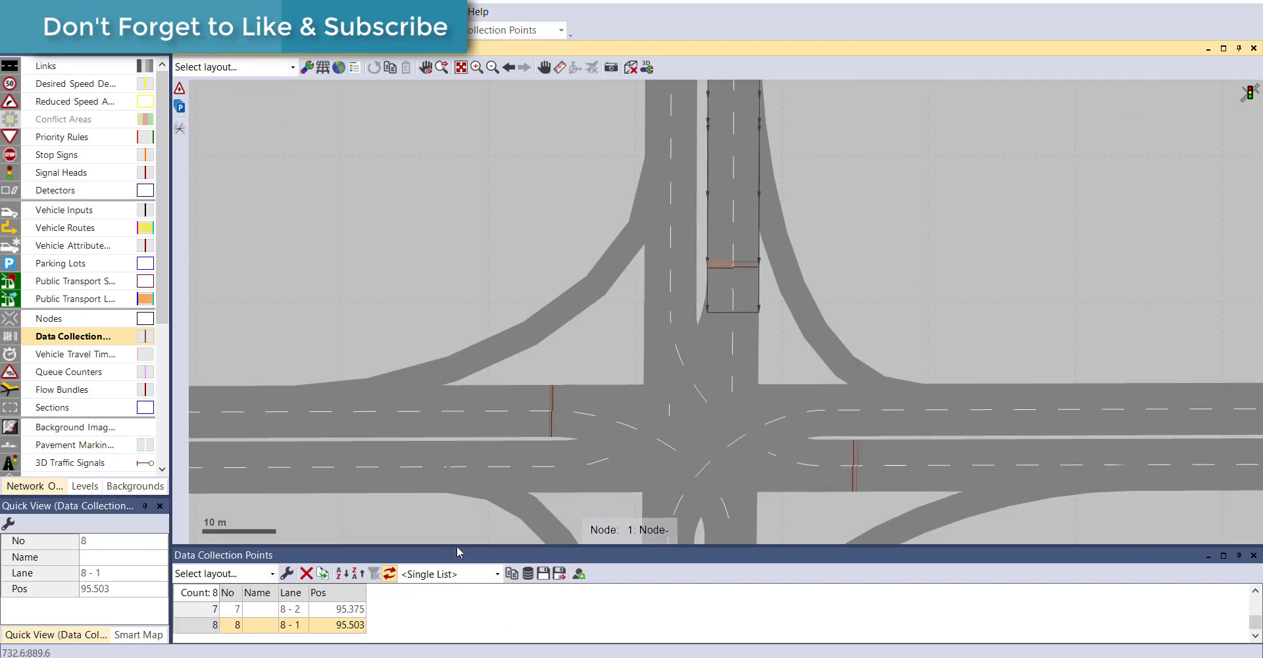
pyautogui.moveTo(454, 545); pyautogui.dragTo(454, 353)
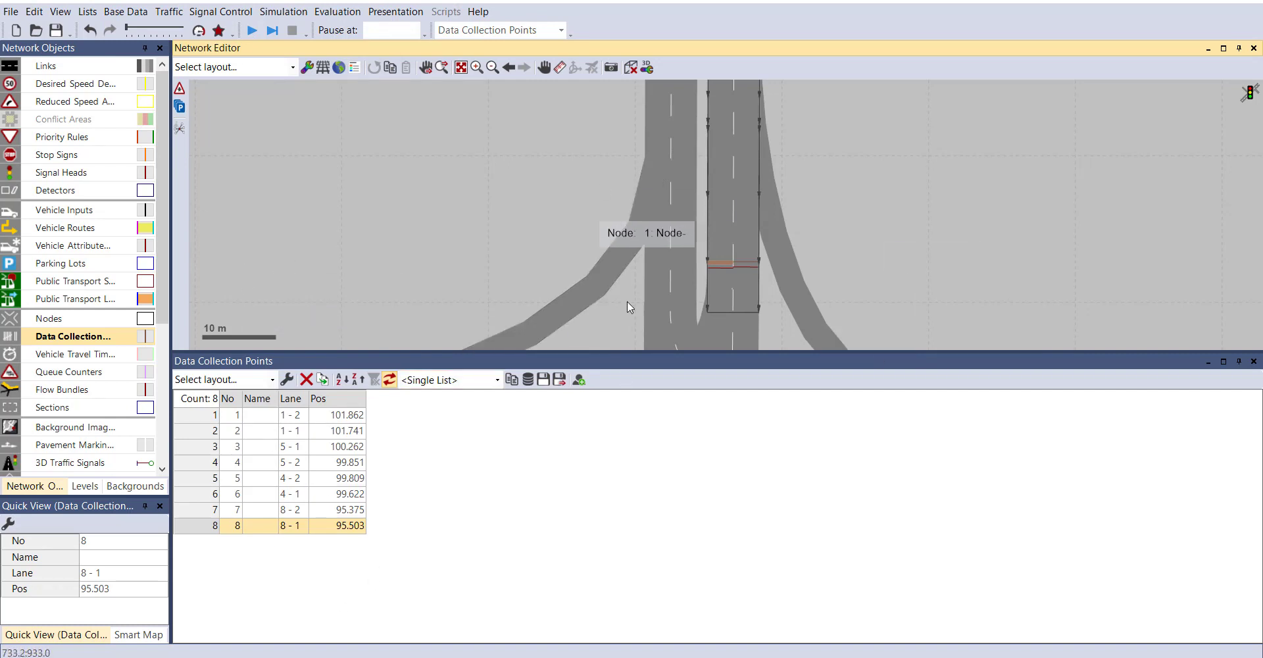
# Enable data collection for Data collections in the evaluation configuration's result attributes.
pyautogui.click(337, 13)
pyautogui.click(349, 29)
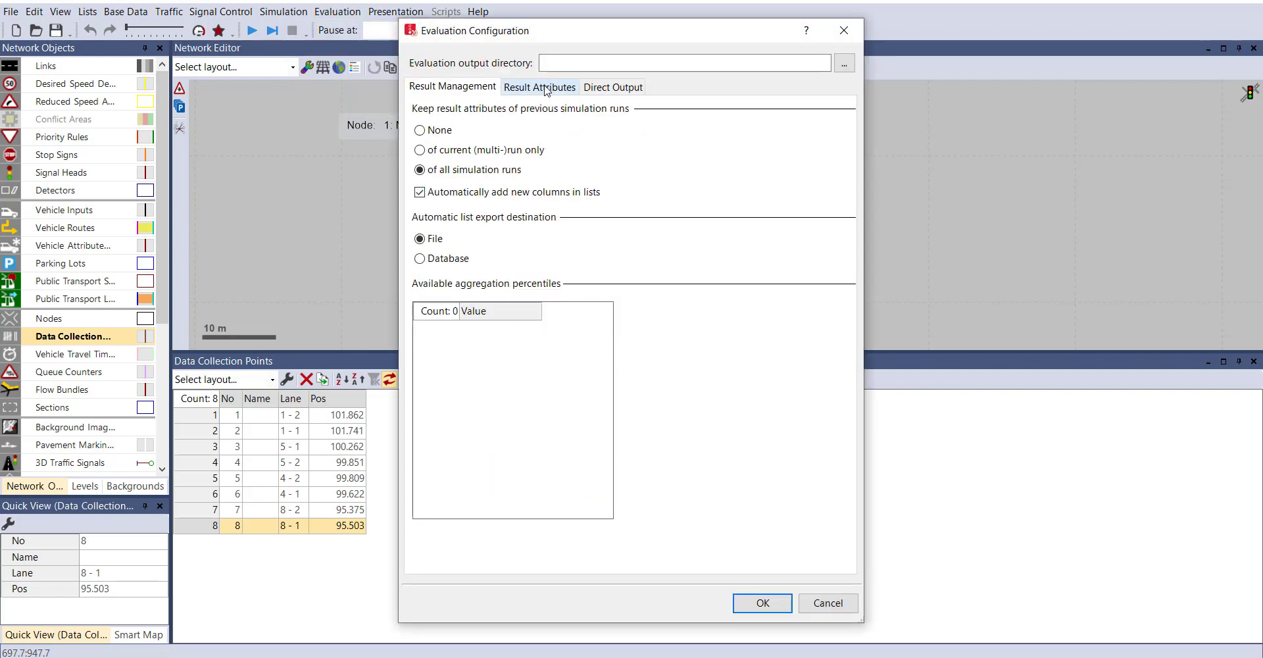
pyautogui.click(545, 91)
pyautogui.click(603, 312)
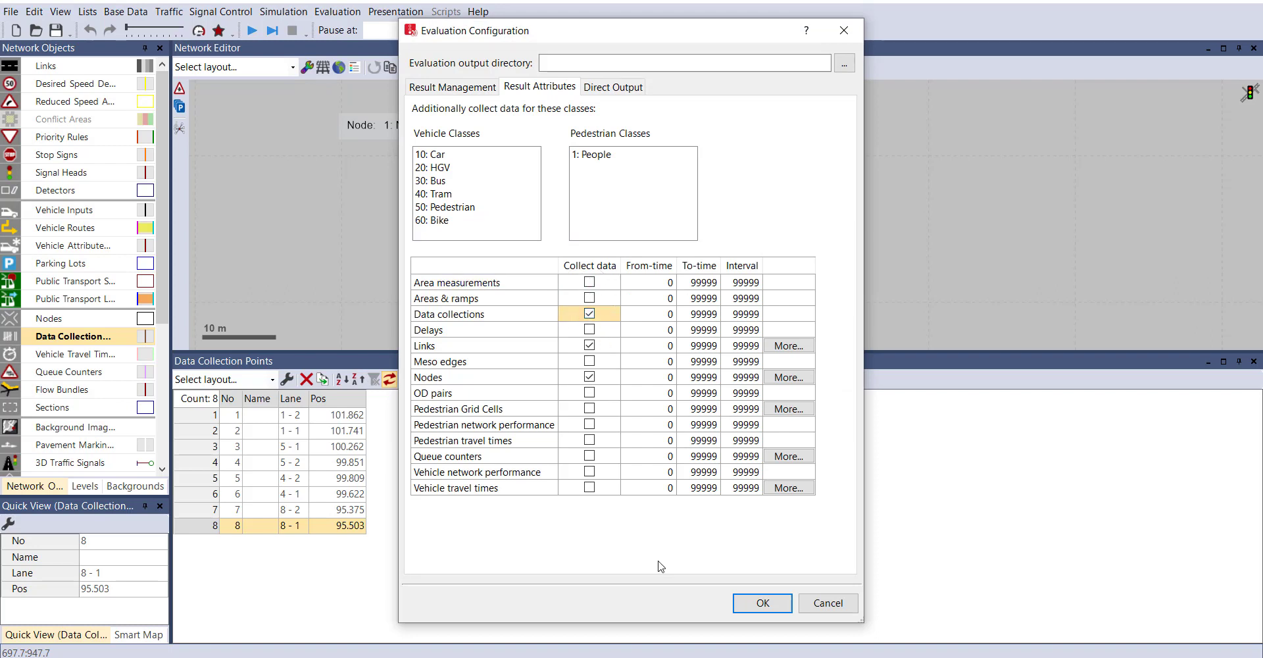
pyautogui.click(761, 602)
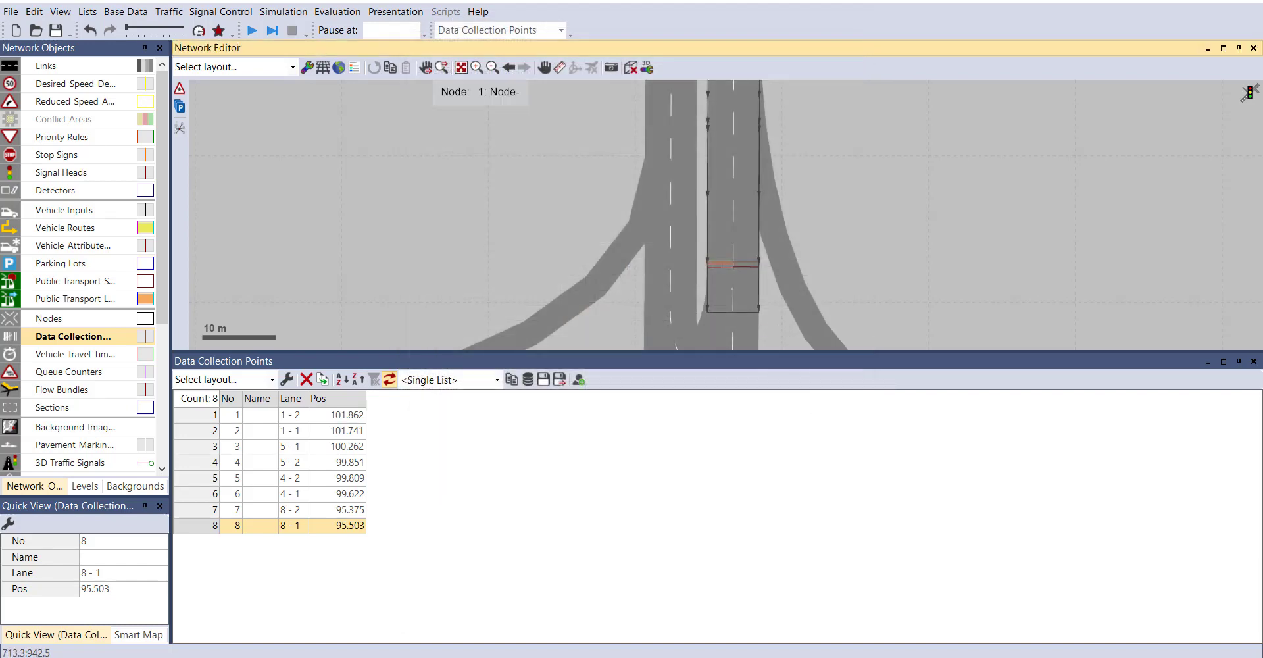
# Open the Data Collection Results list.
pyautogui.click(343, 13)
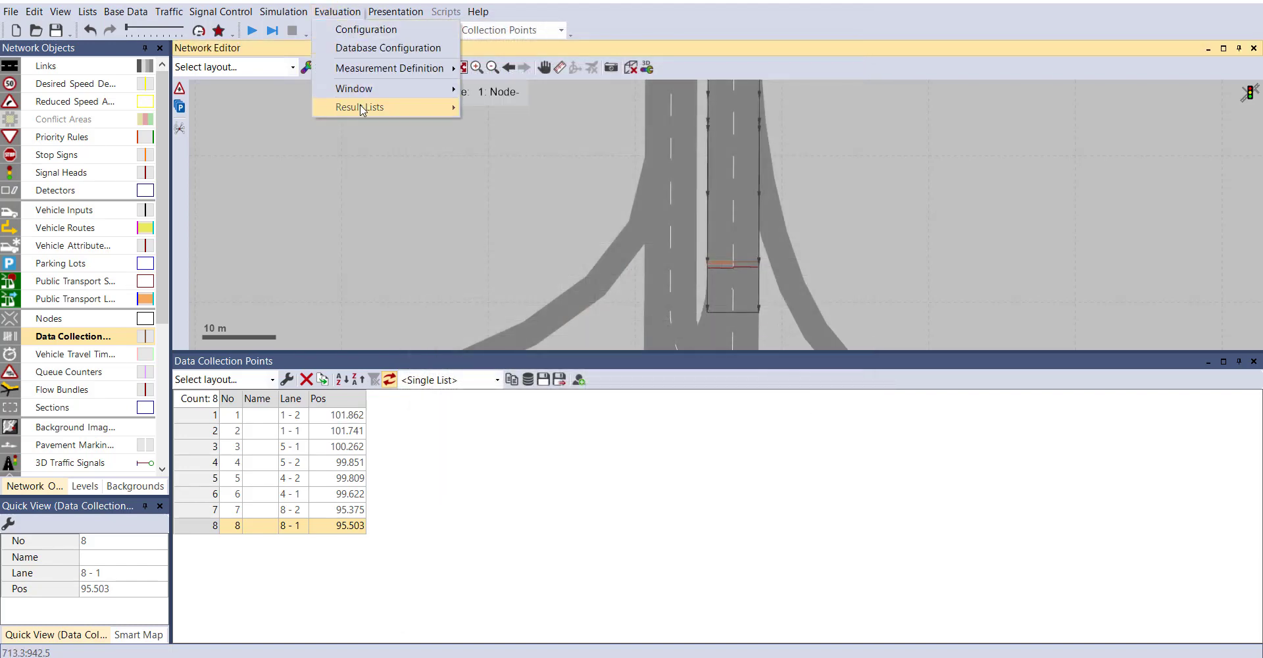
pyautogui.moveTo(366, 107)
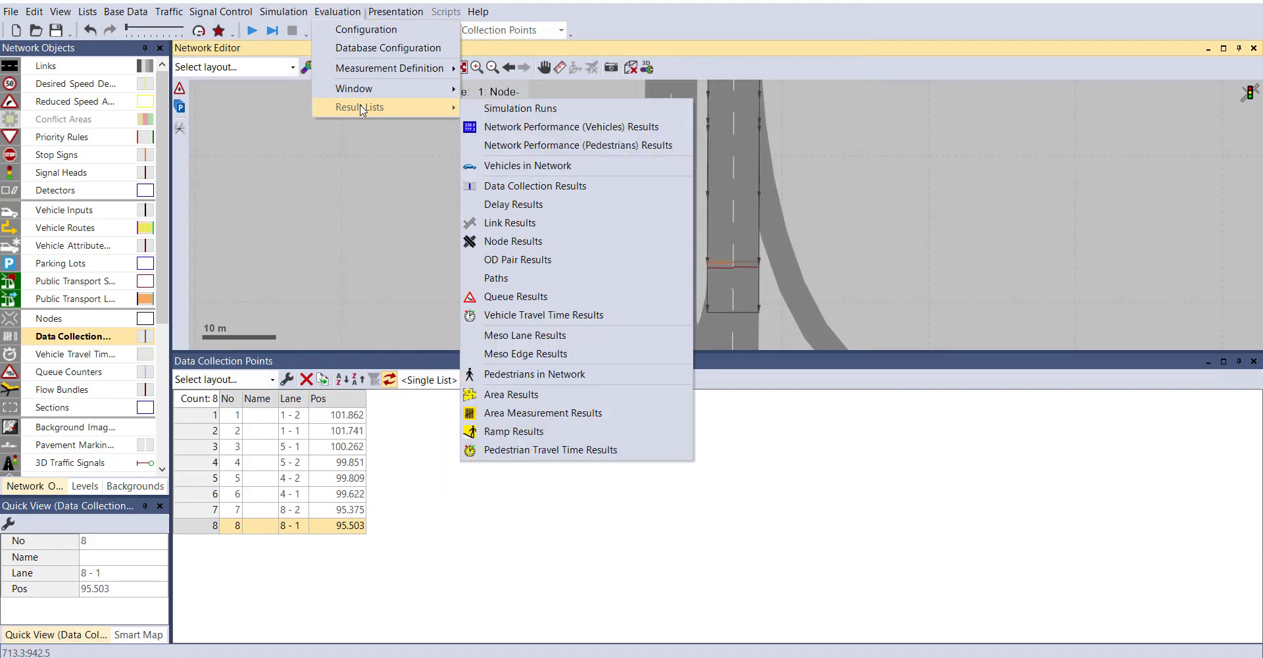
pyautogui.click(581, 191)
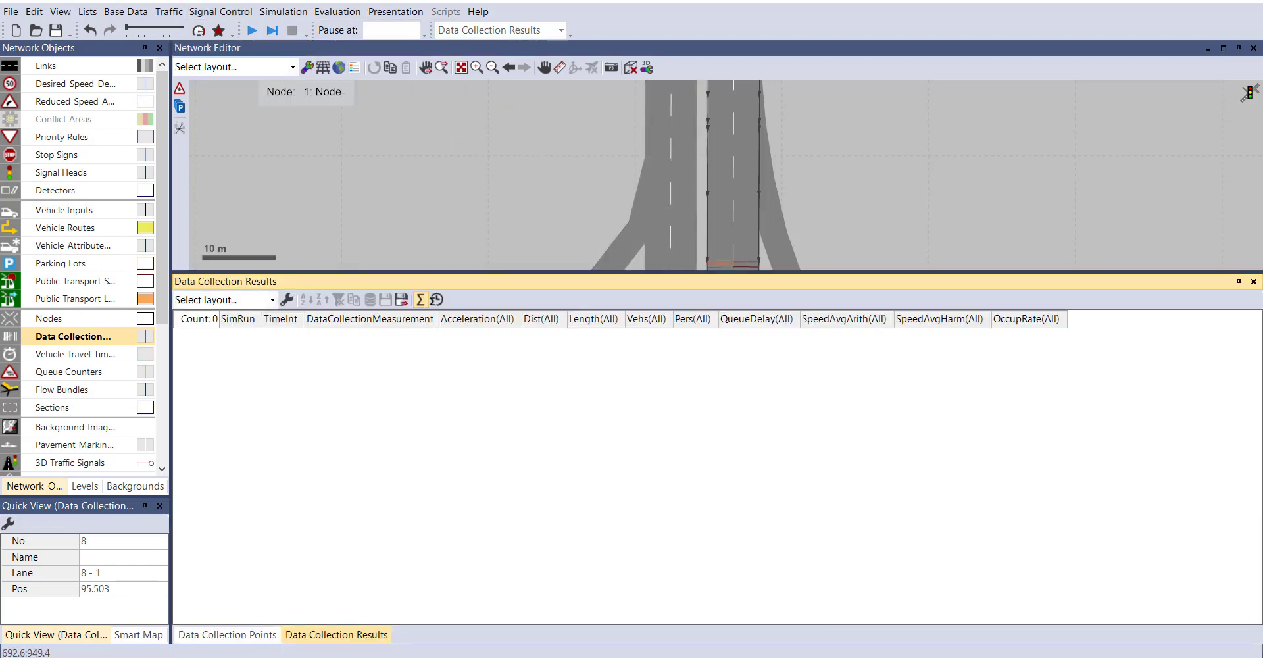
# Show the Data collection measurements relation alongside the Data Collection Points list.
pyautogui.click(237, 635)
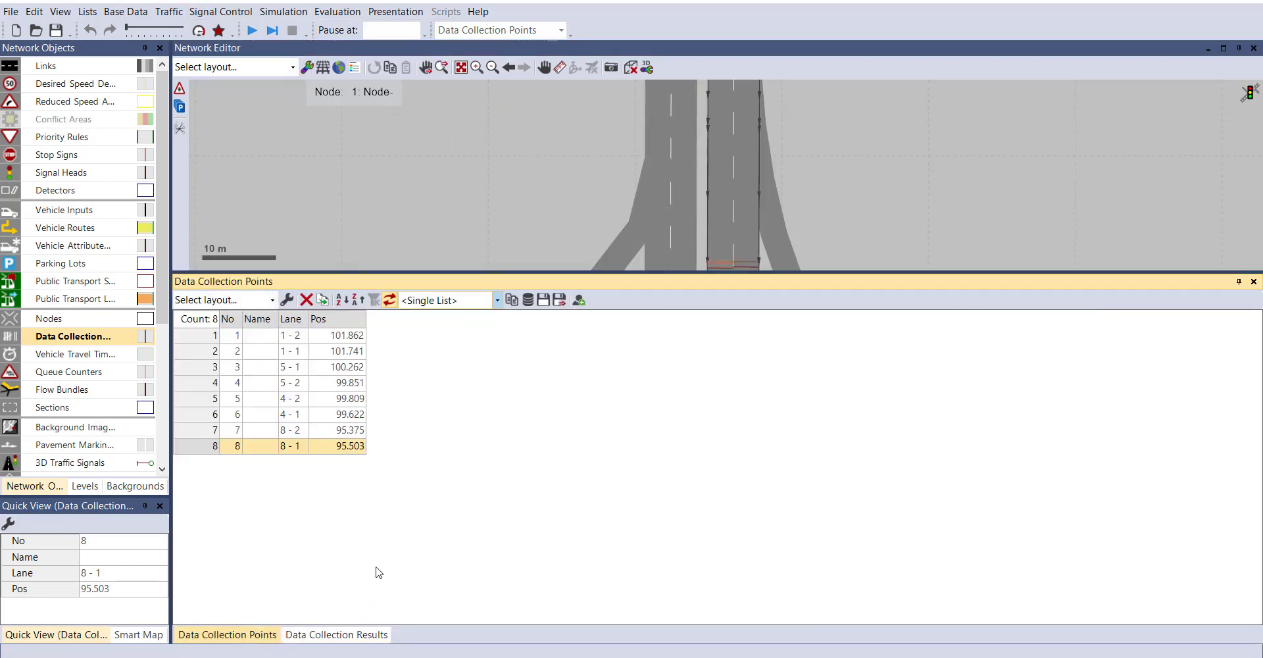
pyautogui.click(497, 301)
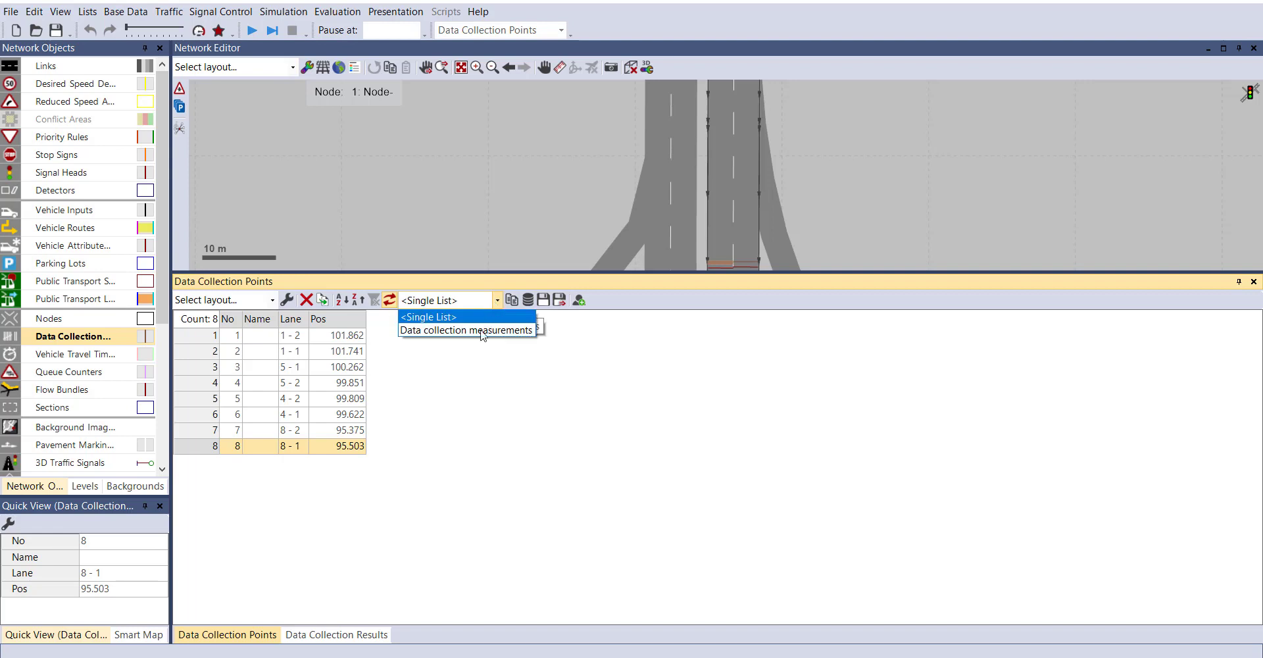
pyautogui.click(480, 330)
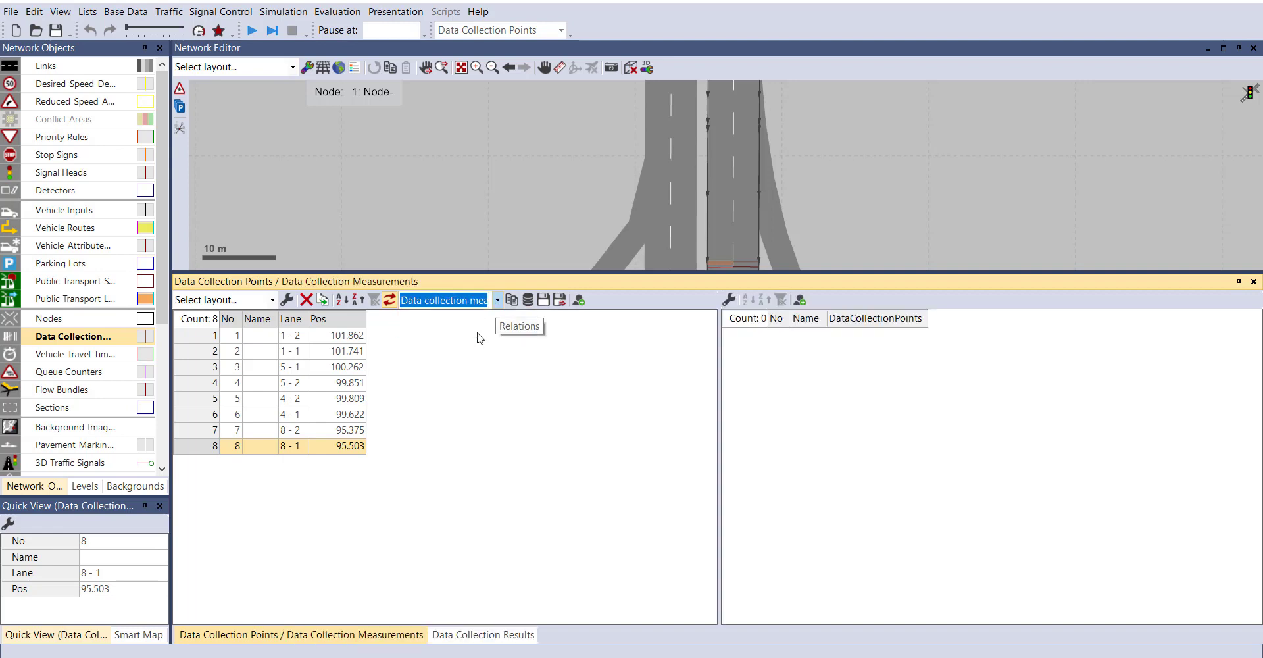
# Open the Data Collection Measurements definition list and add four new measurements.
pyautogui.click(332, 15)
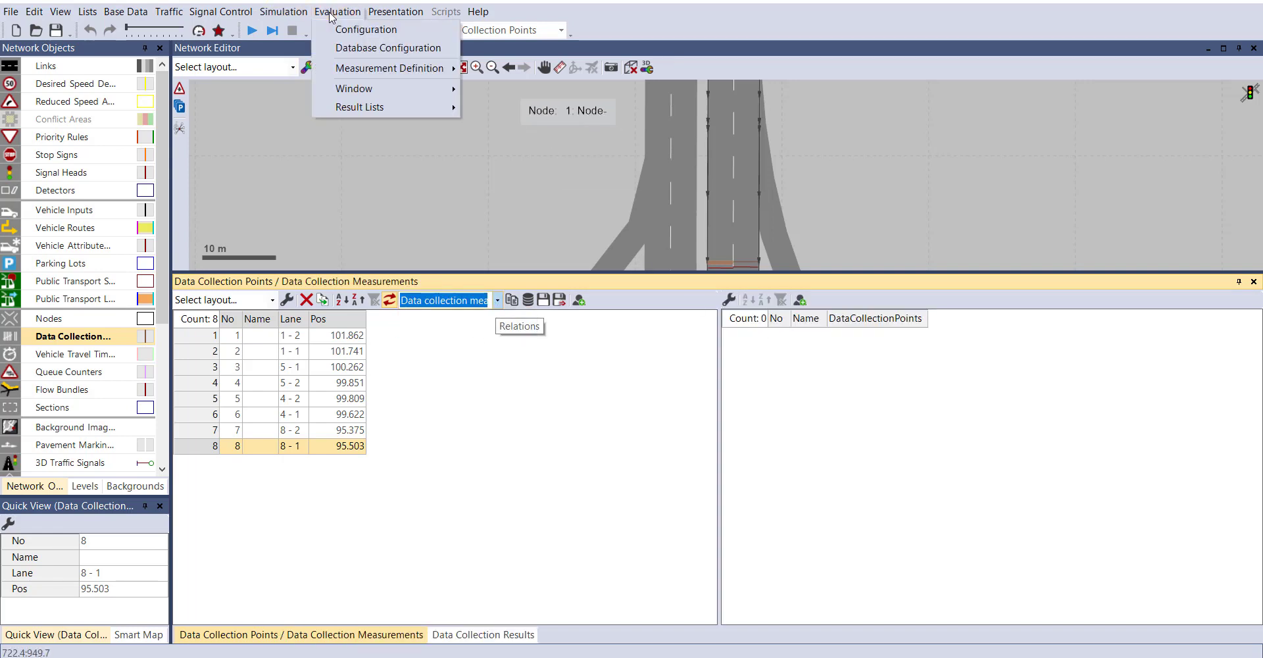
pyautogui.moveTo(356, 70)
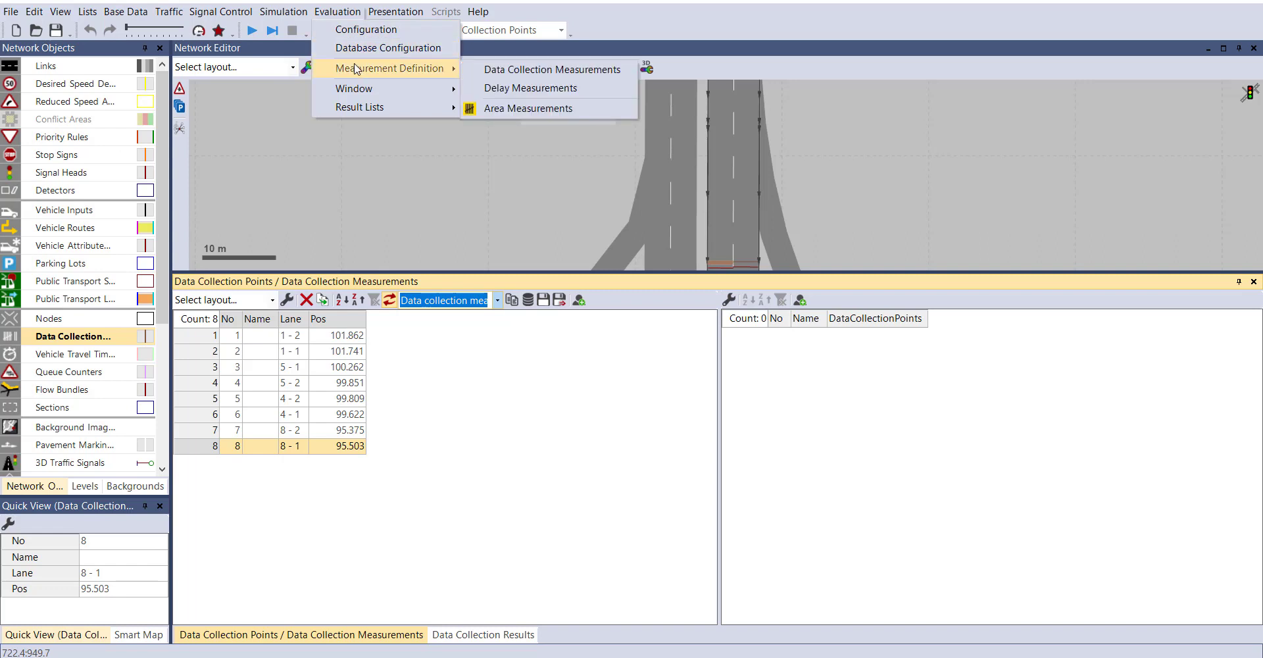
pyautogui.click(495, 72)
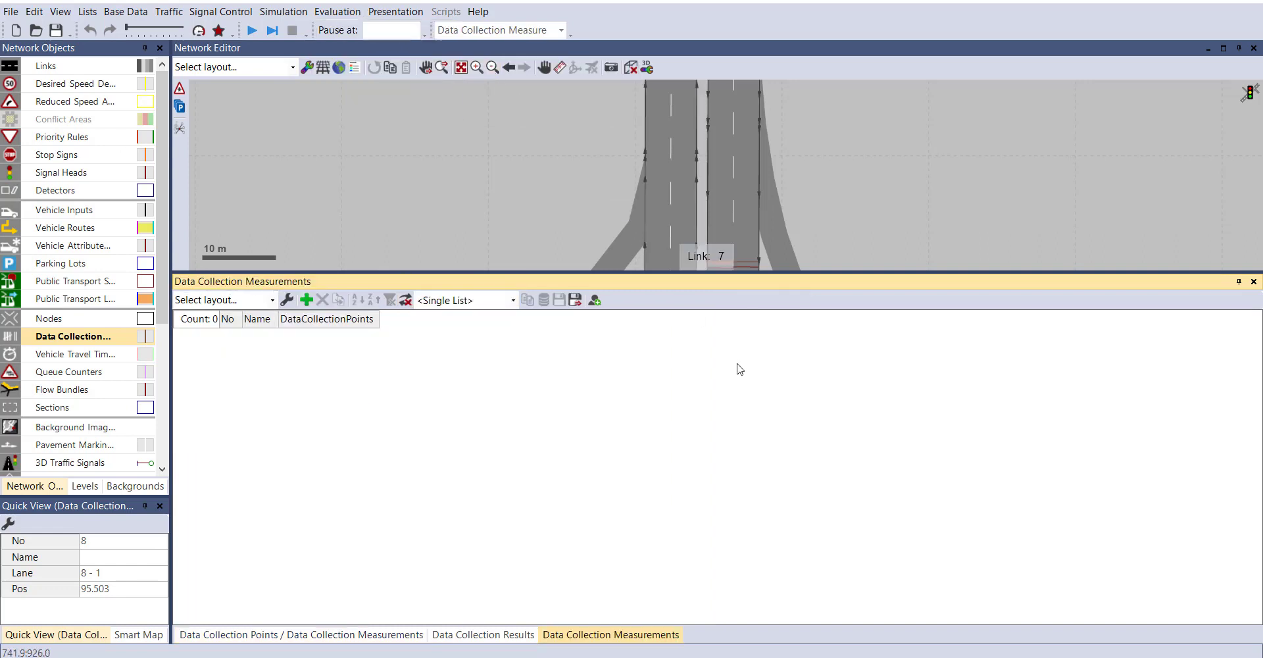
pyautogui.rightClick(322, 376)
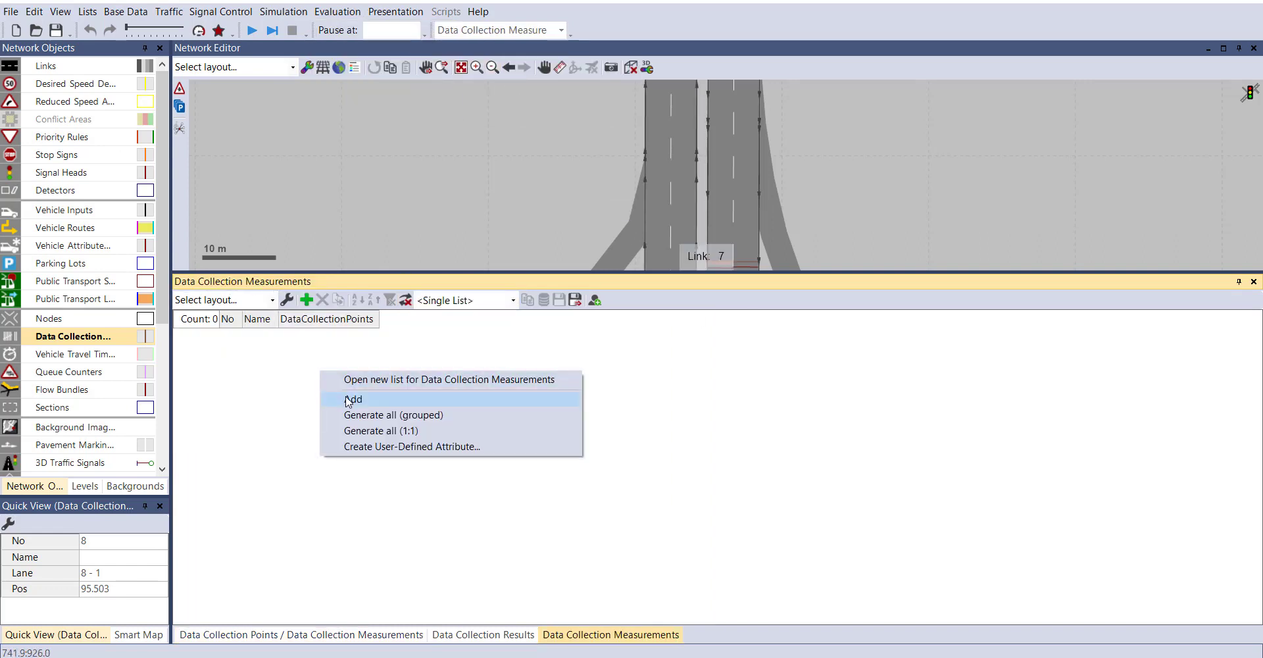
pyautogui.click(350, 400)
pyautogui.click(746, 388)
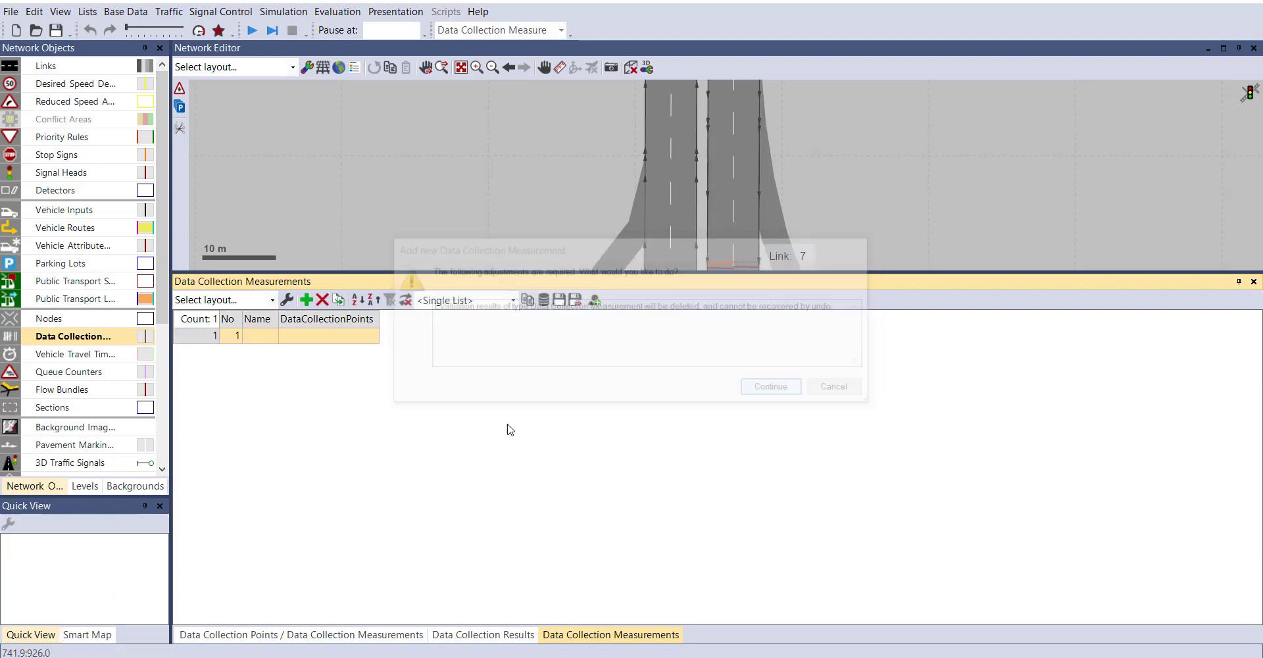
pyautogui.rightClick(359, 371)
pyautogui.click(442, 406)
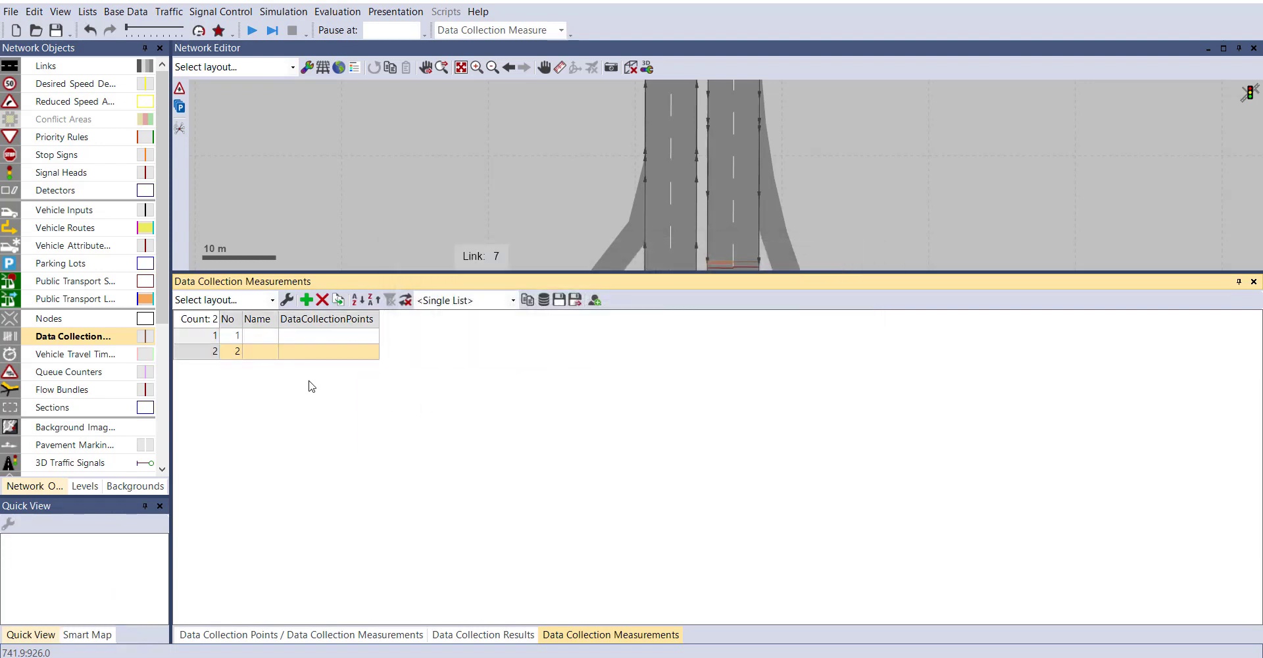
pyautogui.rightClick(309, 379)
pyautogui.click(359, 413)
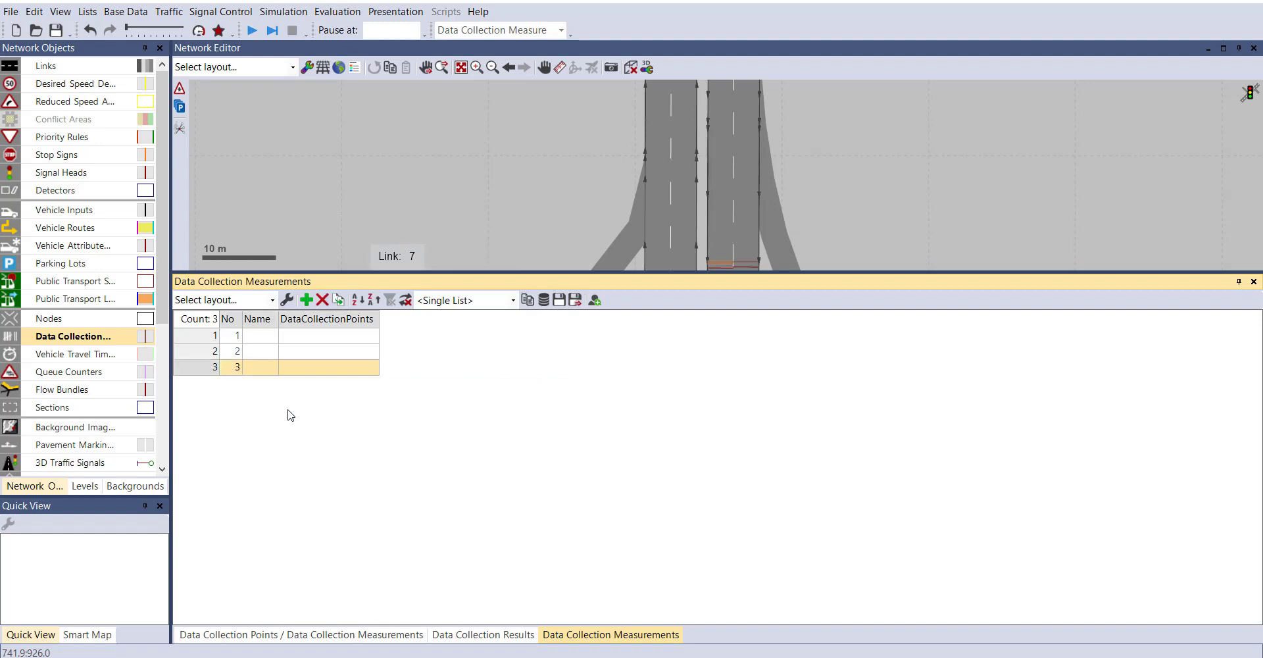
pyautogui.rightClick(287, 410)
pyautogui.click(359, 439)
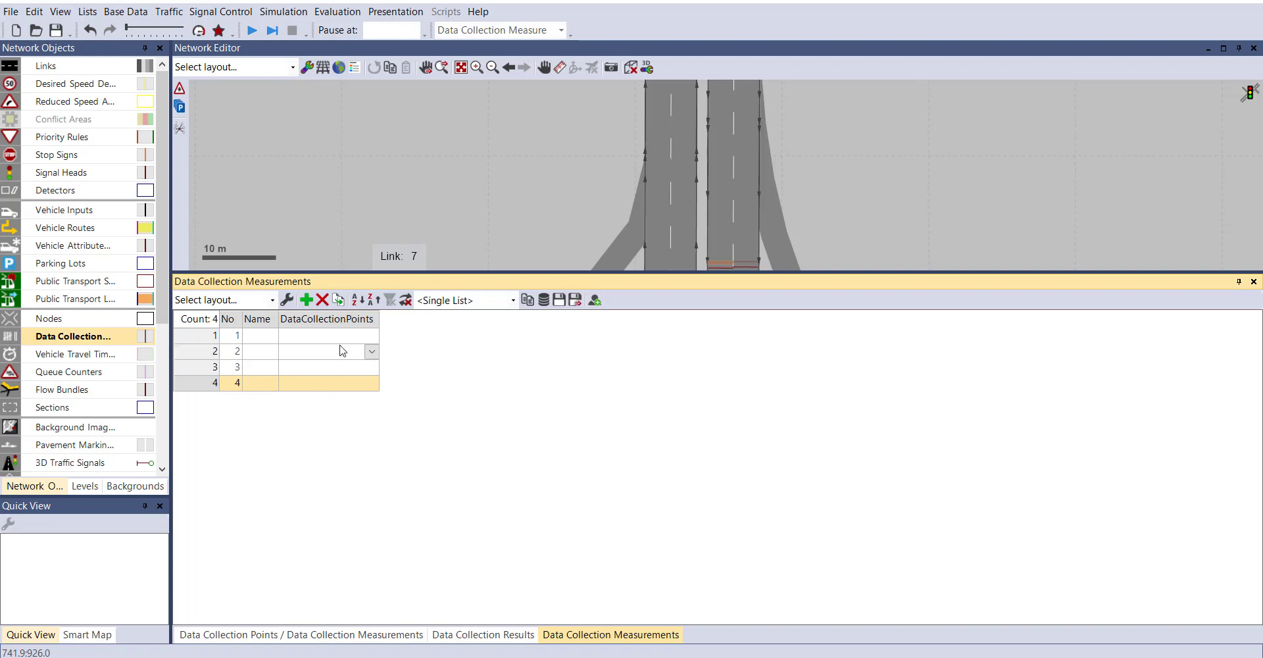
# Assign data collection points 1 and 2 to measurement 1.
pyautogui.click(372, 337)
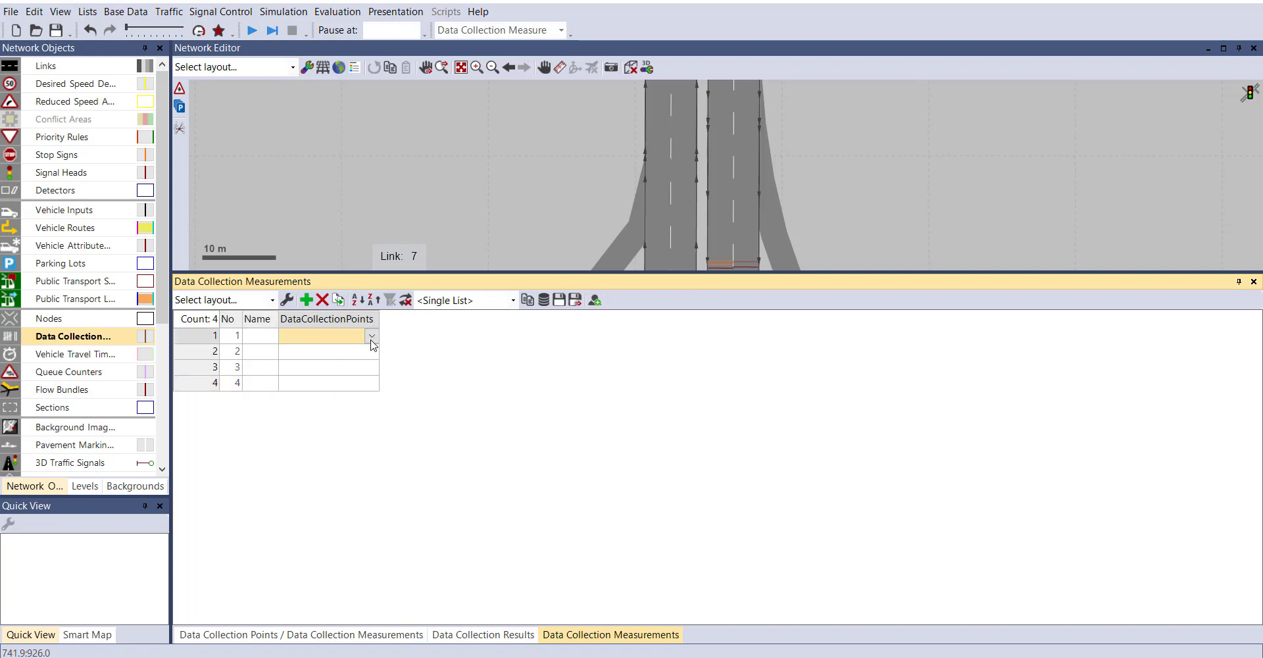
pyautogui.click(372, 337)
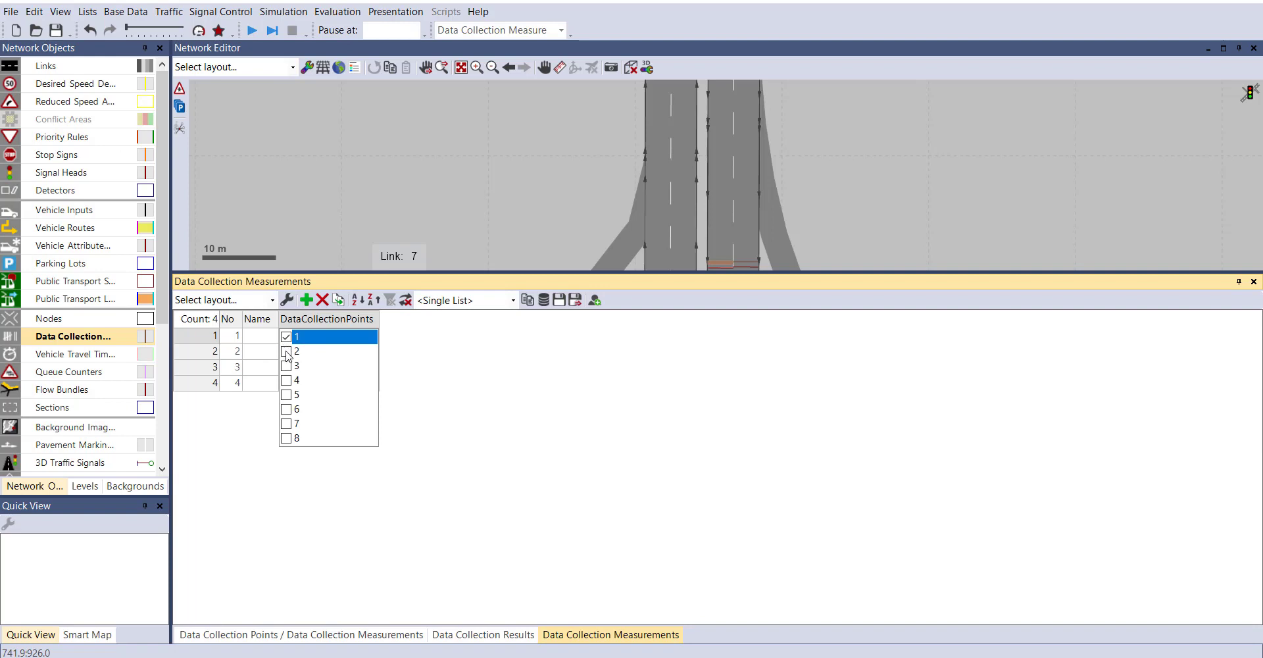
pyautogui.click(287, 353)
pyautogui.click(469, 424)
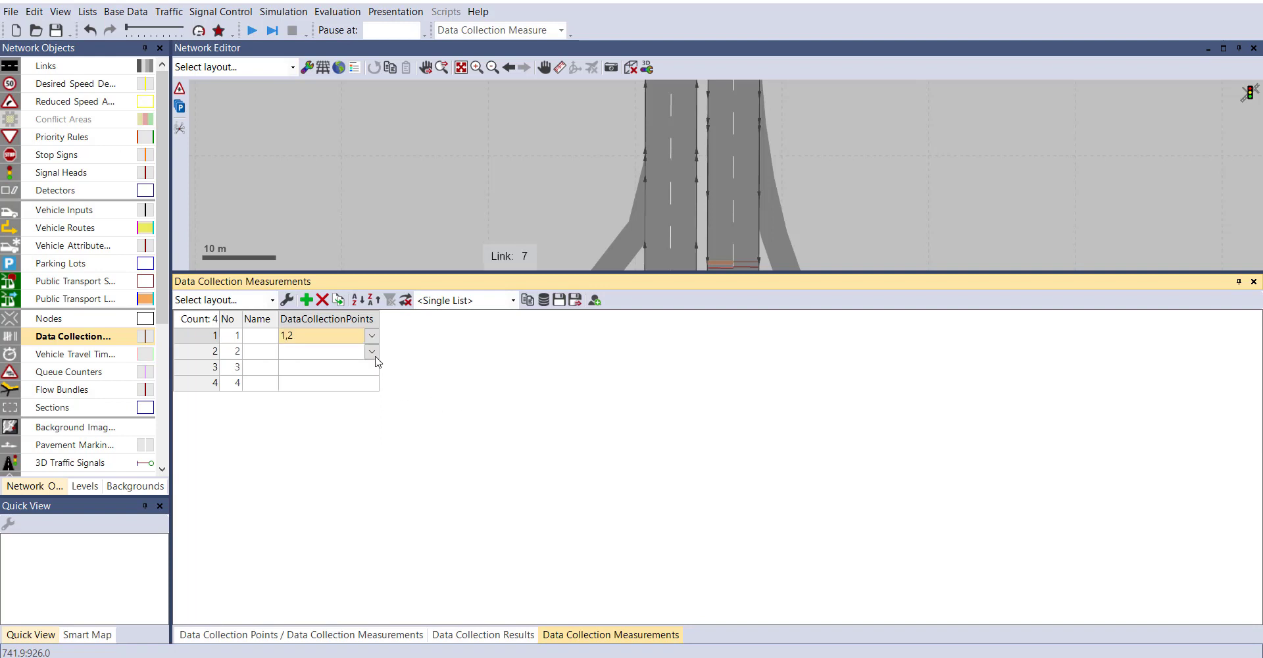
# Assign data collection points 3 and 4 to measurement 2.
pyautogui.click(374, 356)
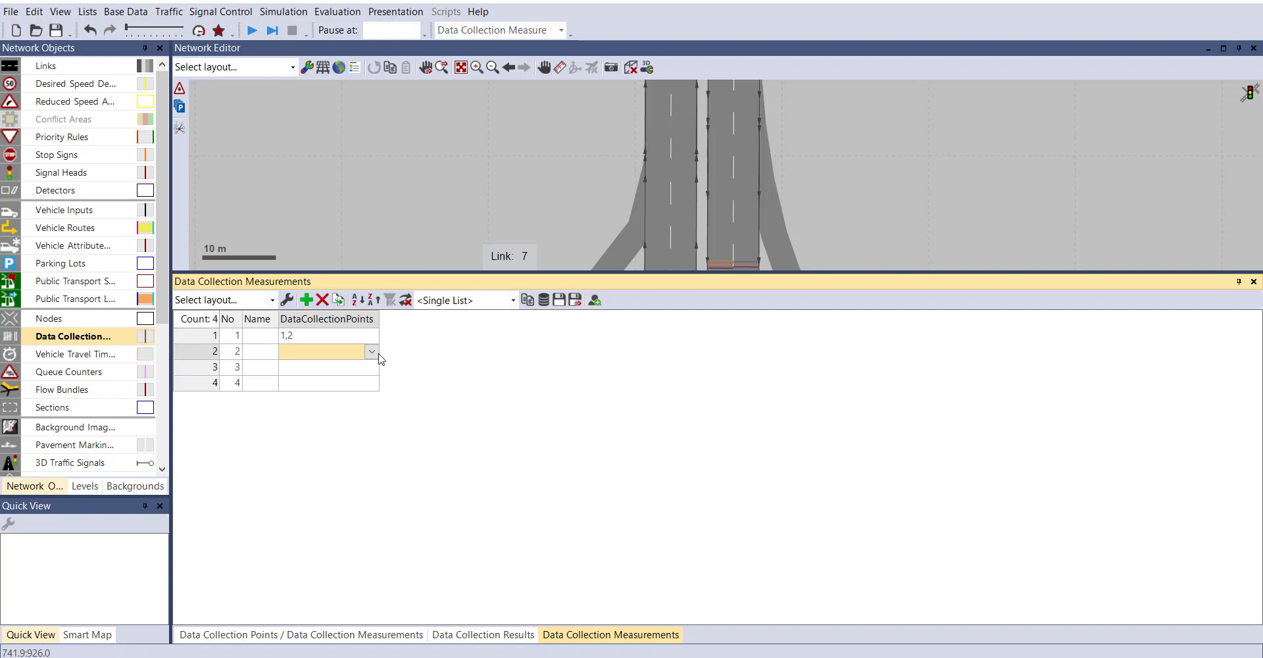
pyautogui.click(371, 353)
pyautogui.click(286, 382)
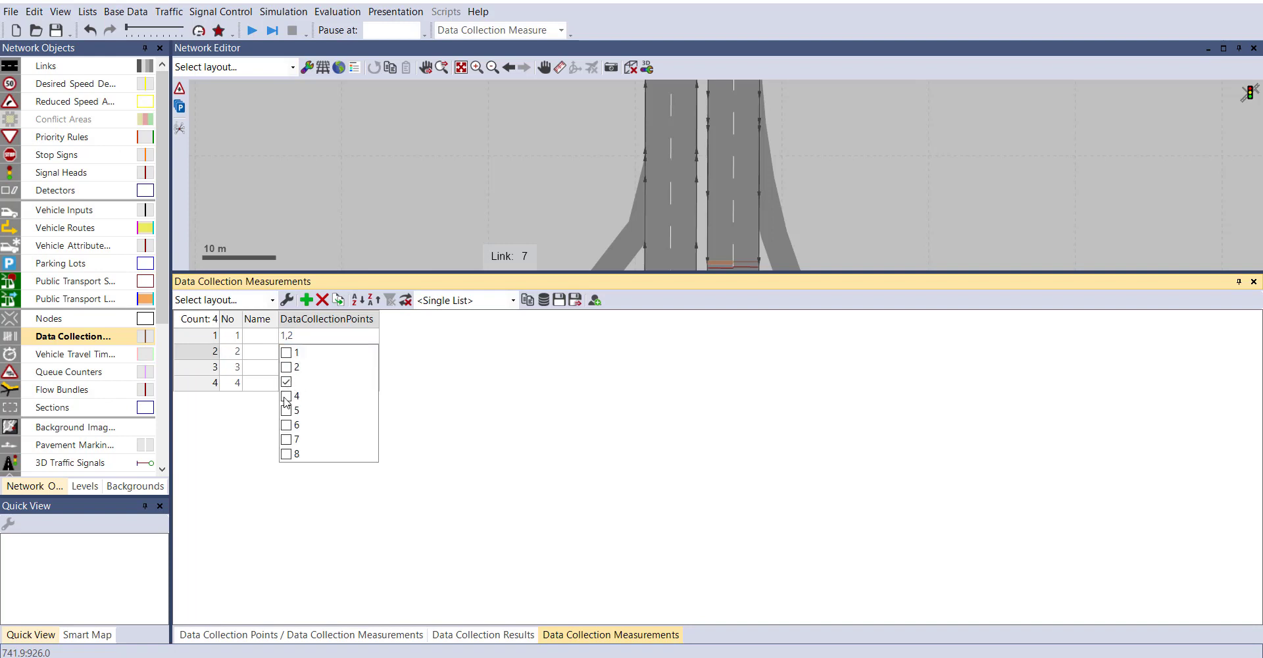
pyautogui.click(287, 397)
pyautogui.click(418, 434)
# Assign data collection points 5 and 6 to measurement 3.
pyautogui.click(373, 373)
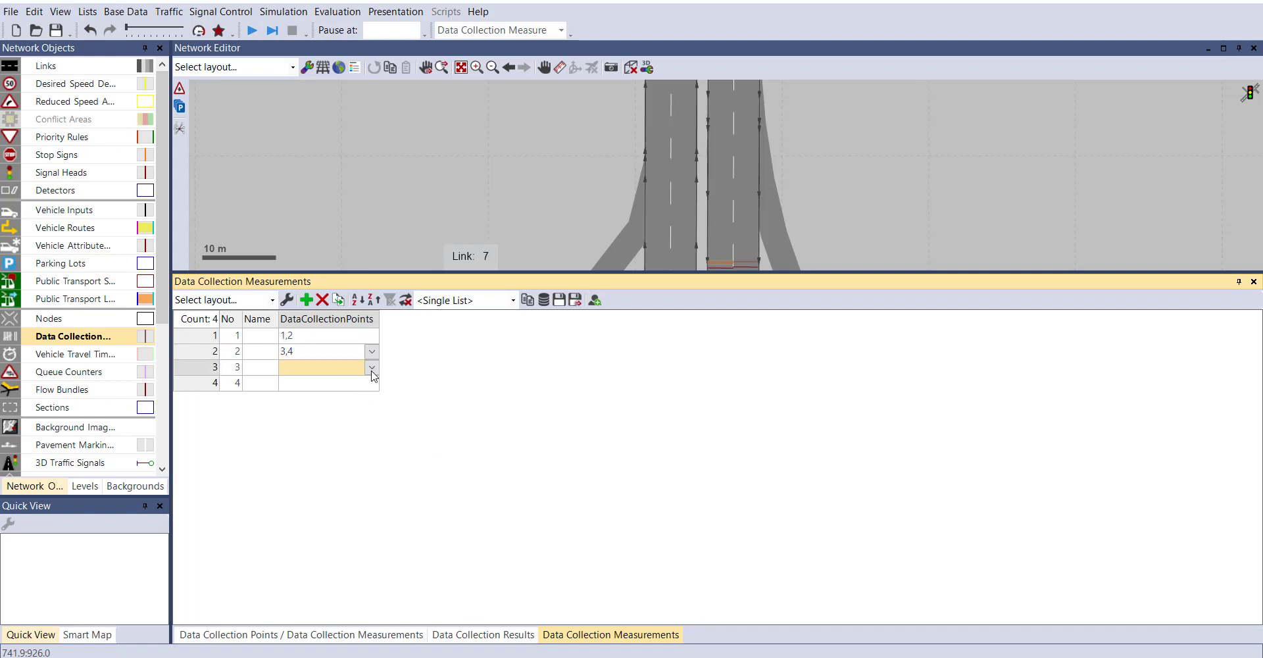
pyautogui.click(372, 368)
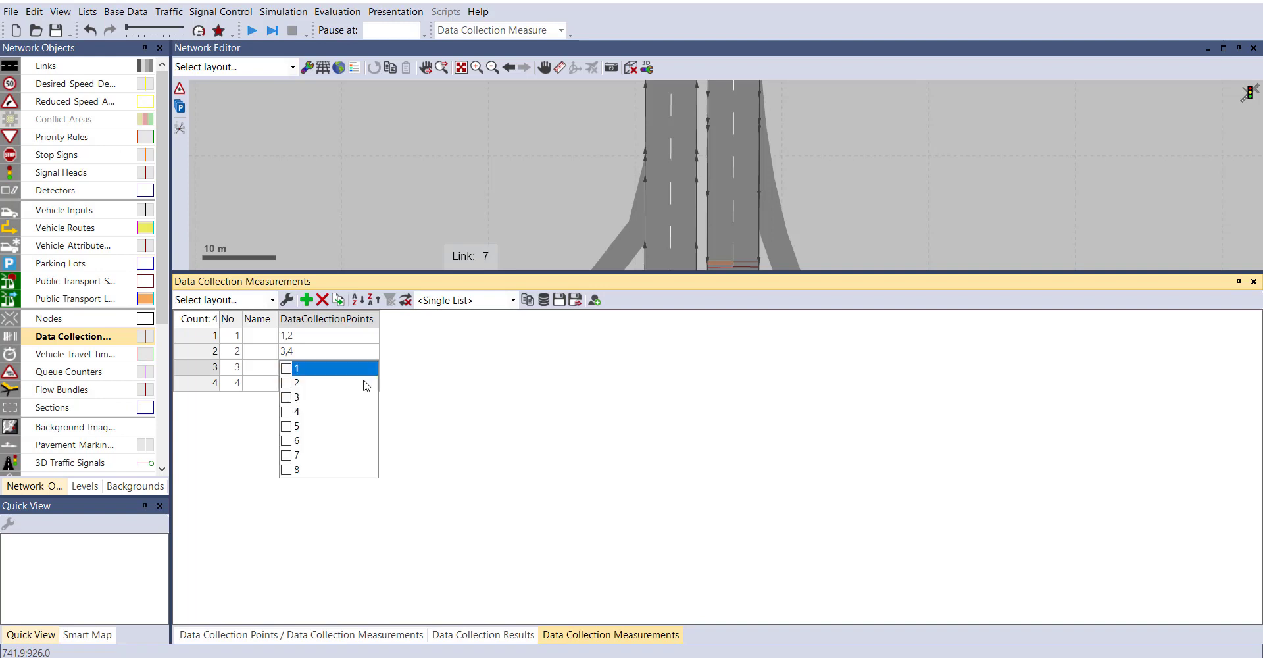
pyautogui.click(287, 426)
pyautogui.click(287, 441)
pyautogui.click(511, 459)
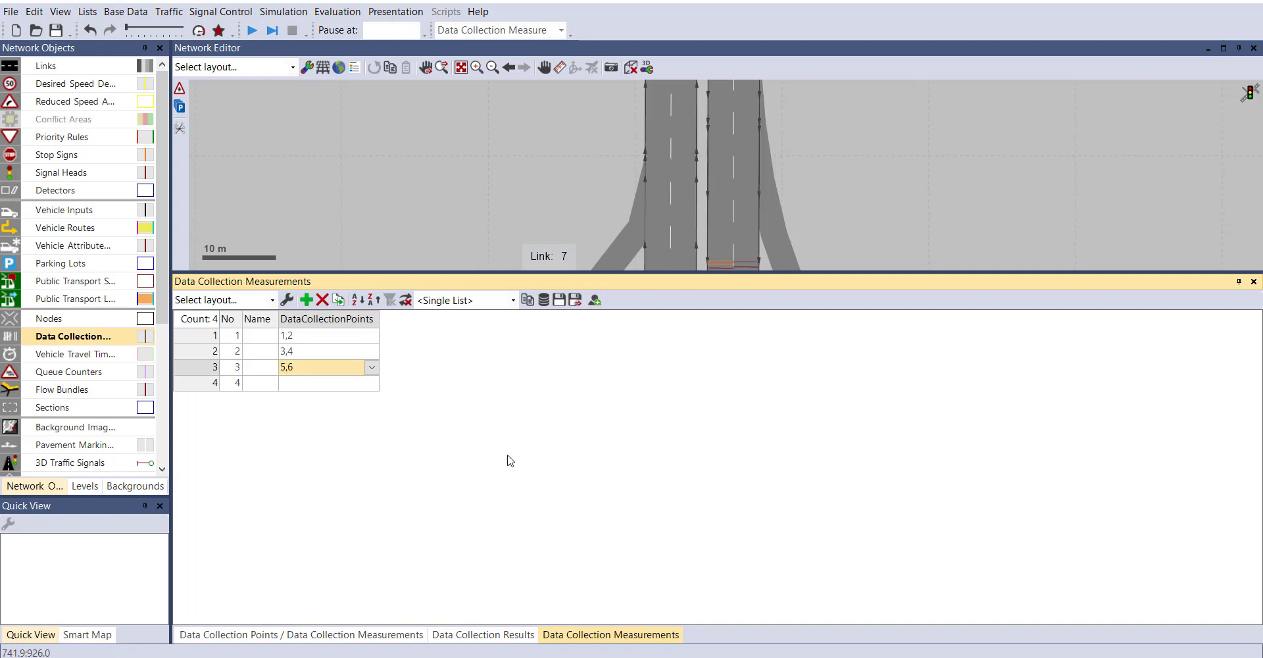
# Assign data collection points 7 and 8 to measurement 4 and close the Data Collection Measurements list.
pyautogui.click(372, 384)
pyautogui.click(372, 384)
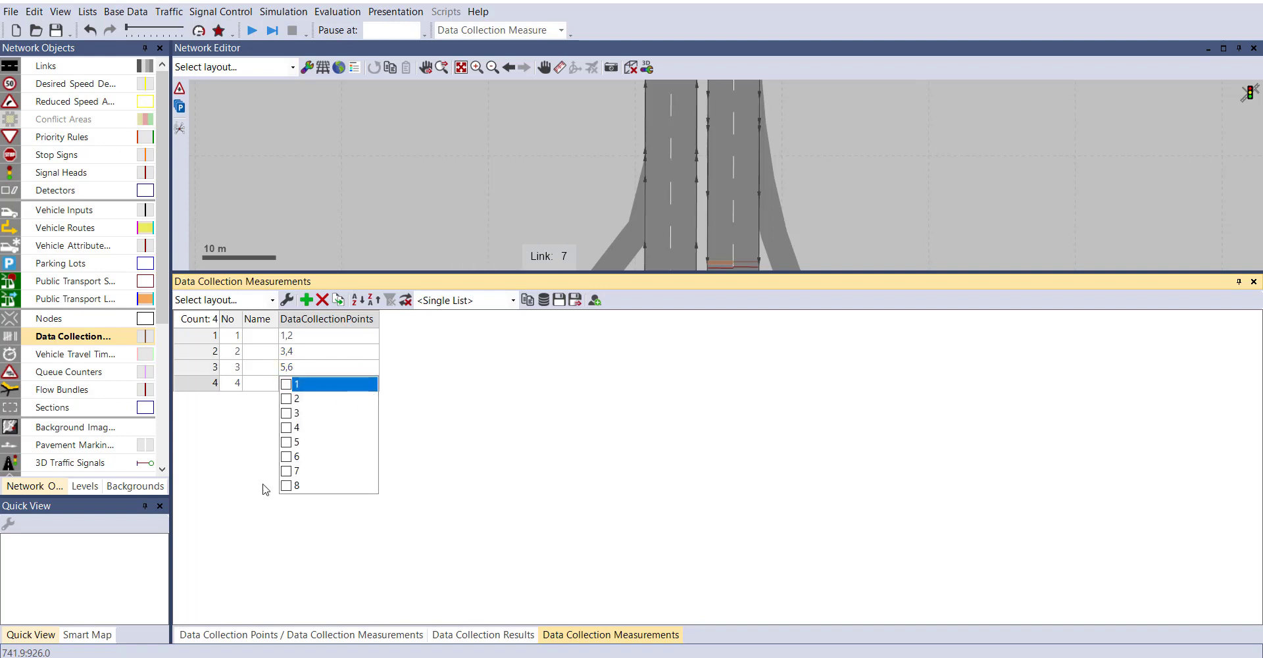
pyautogui.click(286, 471)
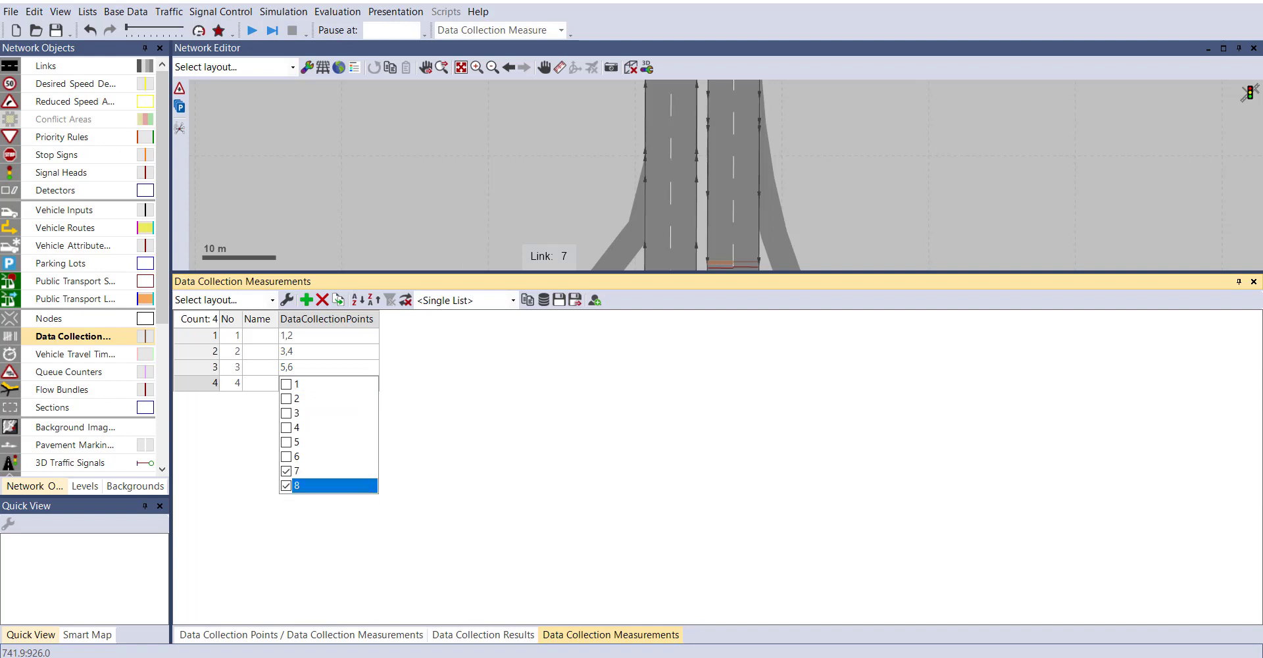
pyautogui.click(881, 406)
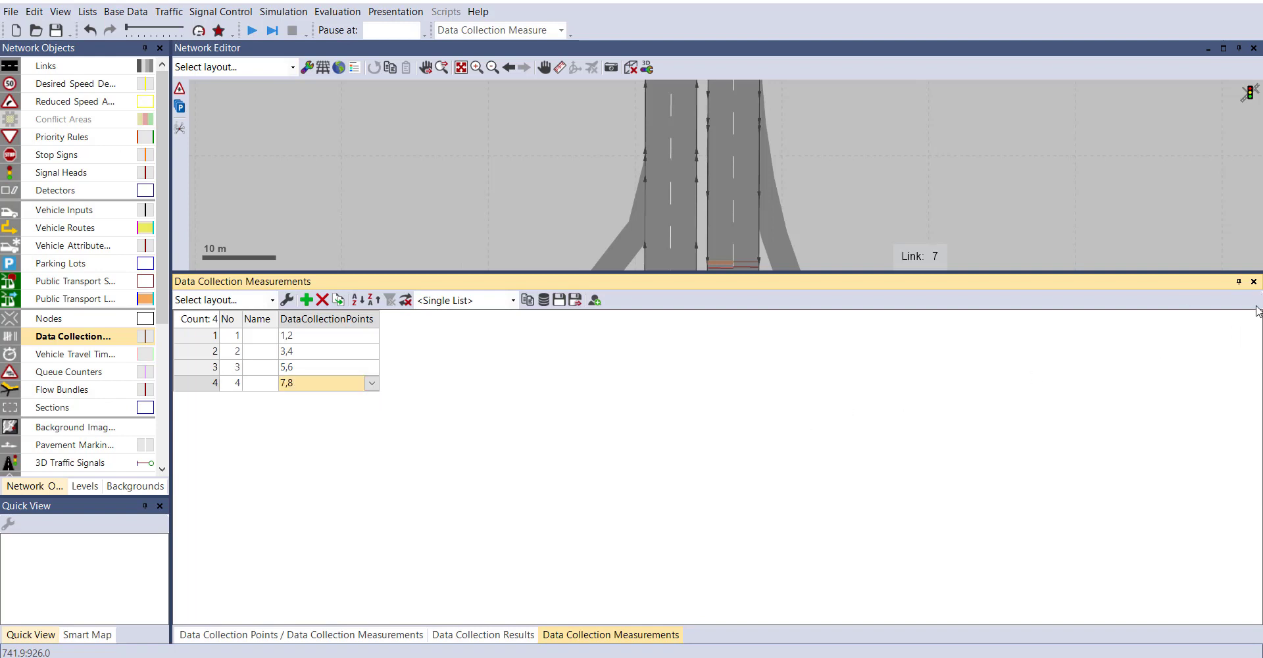
pyautogui.click(1255, 284)
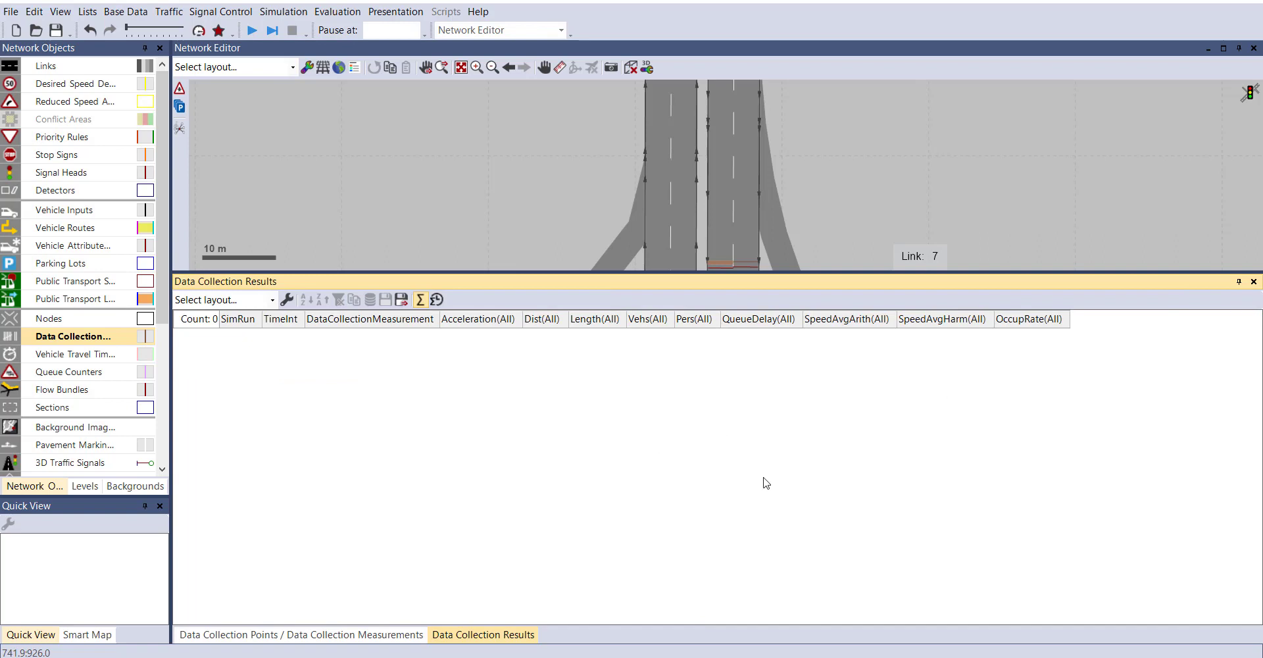
# Run the simulation to fill the Data Collection Results list, stop it and ignore the warnings.
pyautogui.click(252, 31)
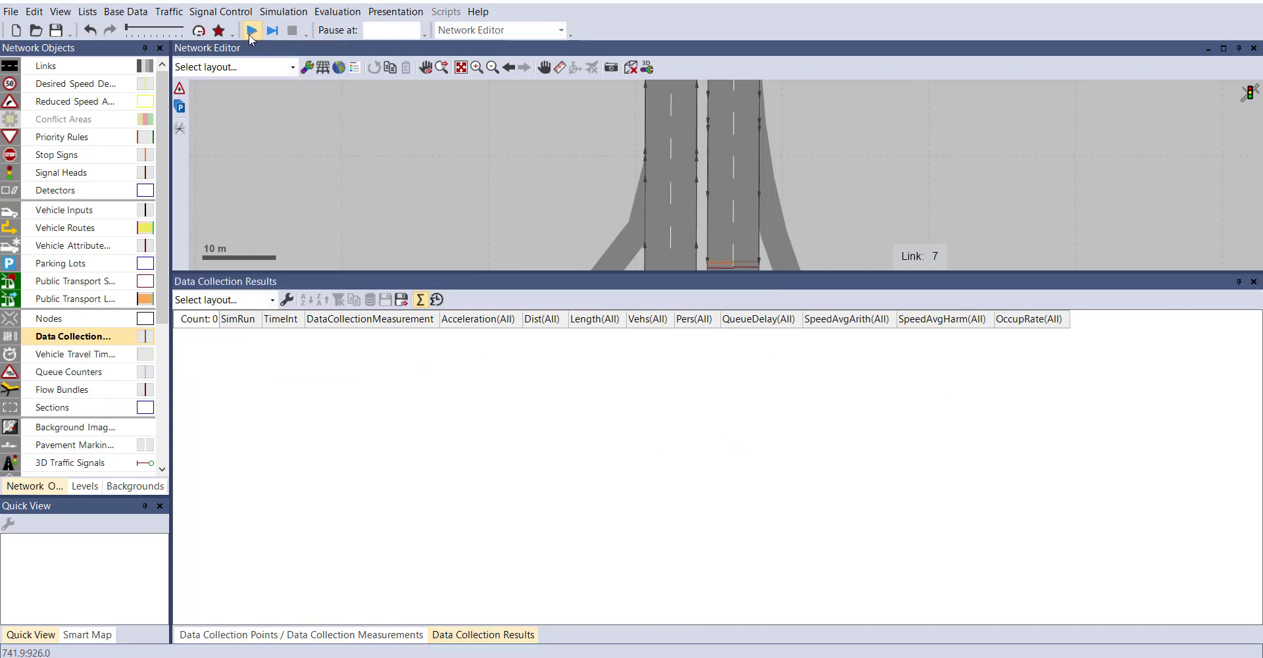
pyautogui.press('Return')
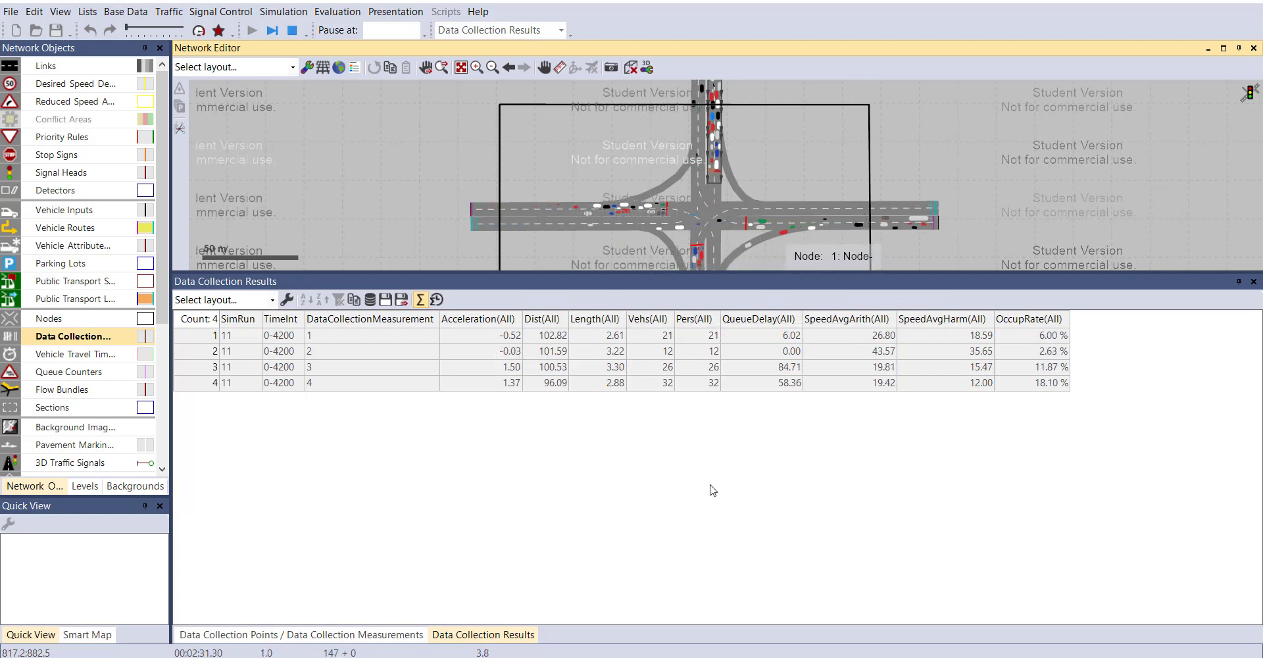
pyautogui.click(292, 31)
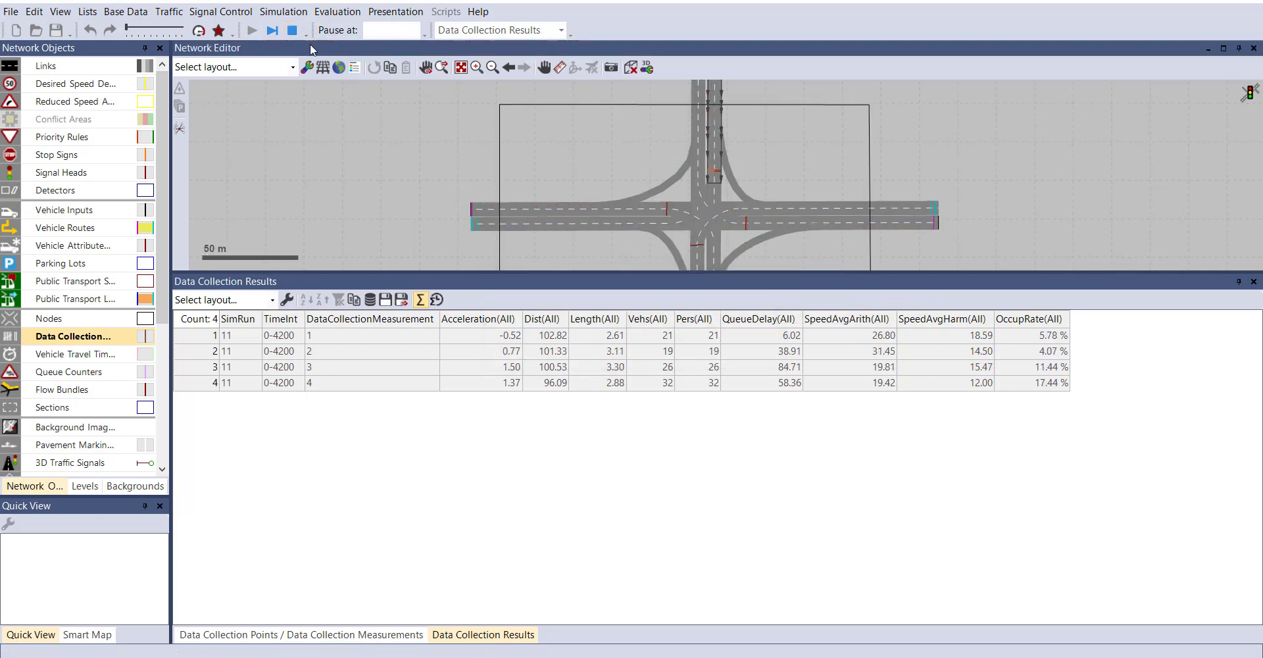
pyautogui.click(730, 355)
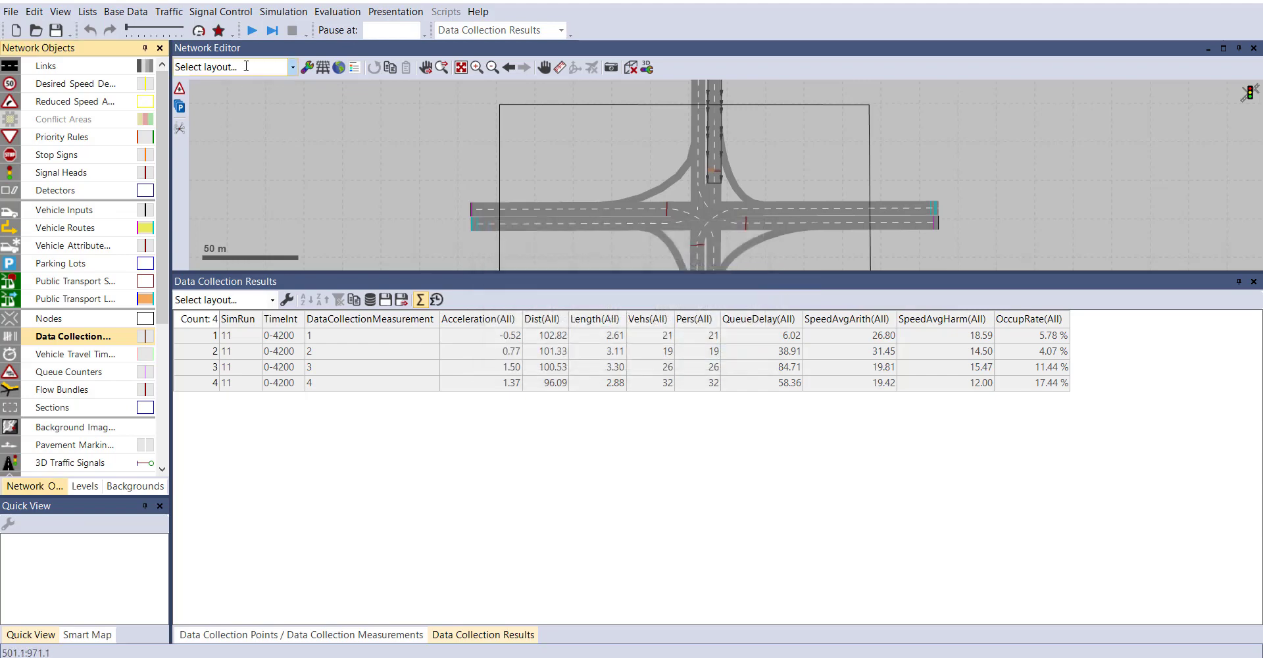
# Run the simulation a second time and review the aggregated data collection results and the attributes selectable for the list.
pyautogui.click(253, 31)
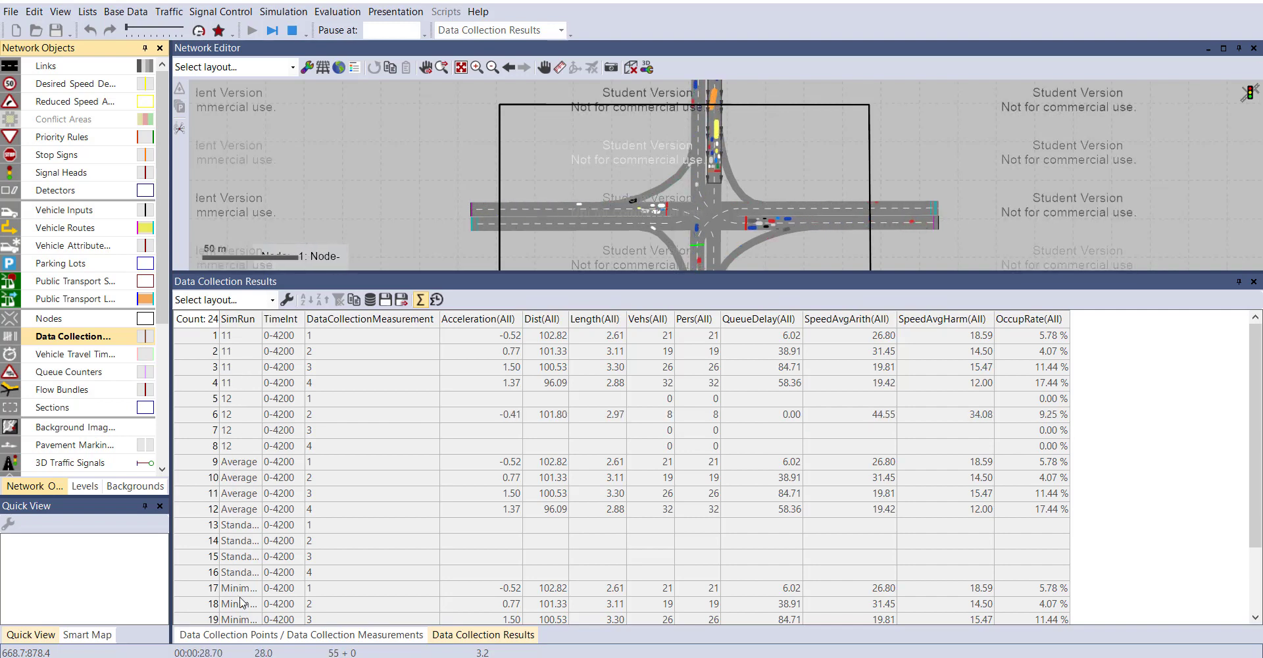
pyautogui.scroll(-2, 242, 602)
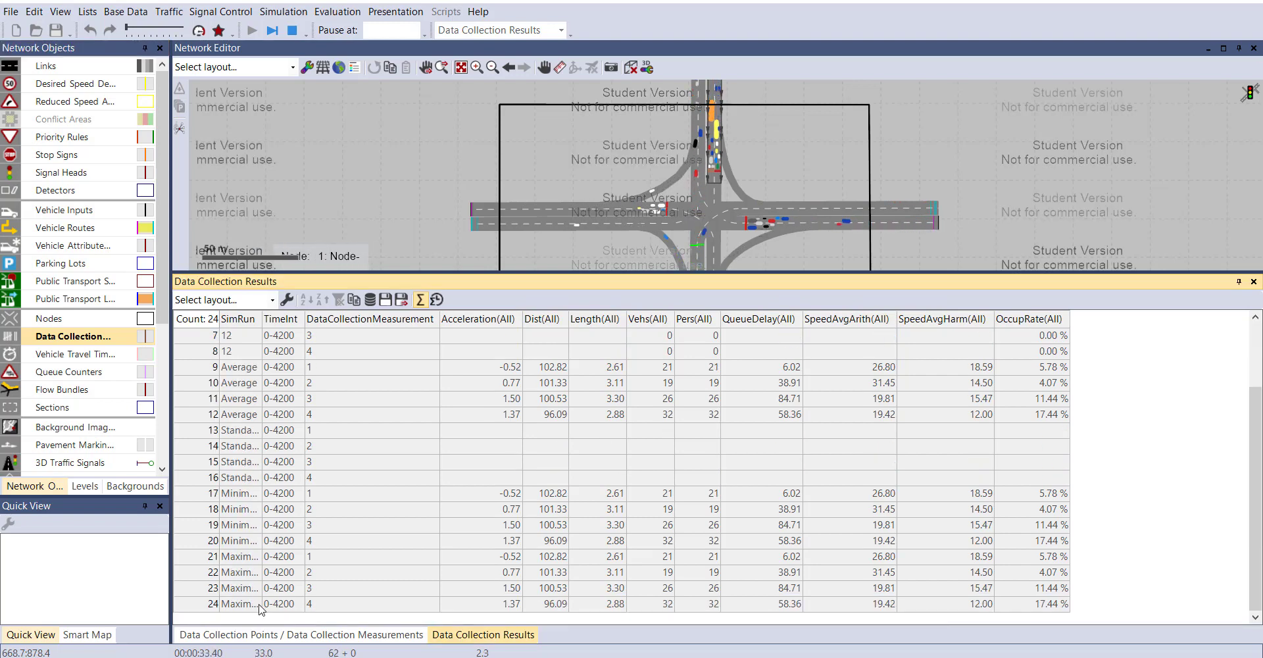
pyautogui.scroll(1, 443, 530)
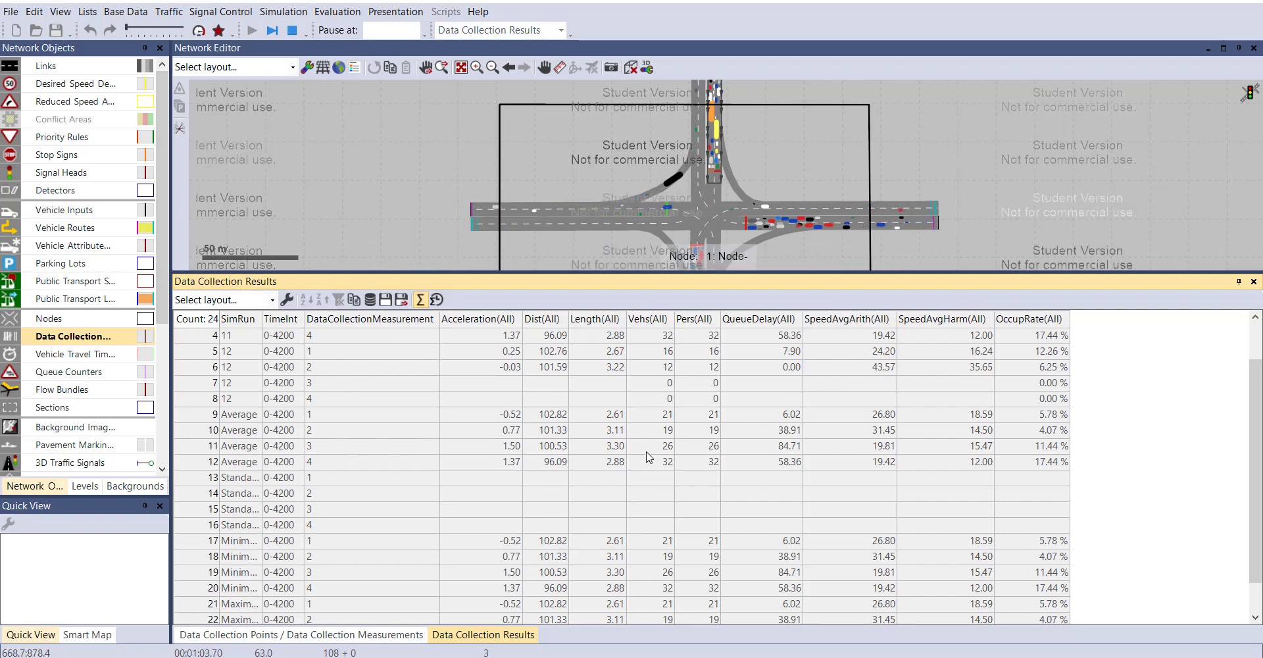
pyautogui.click(287, 301)
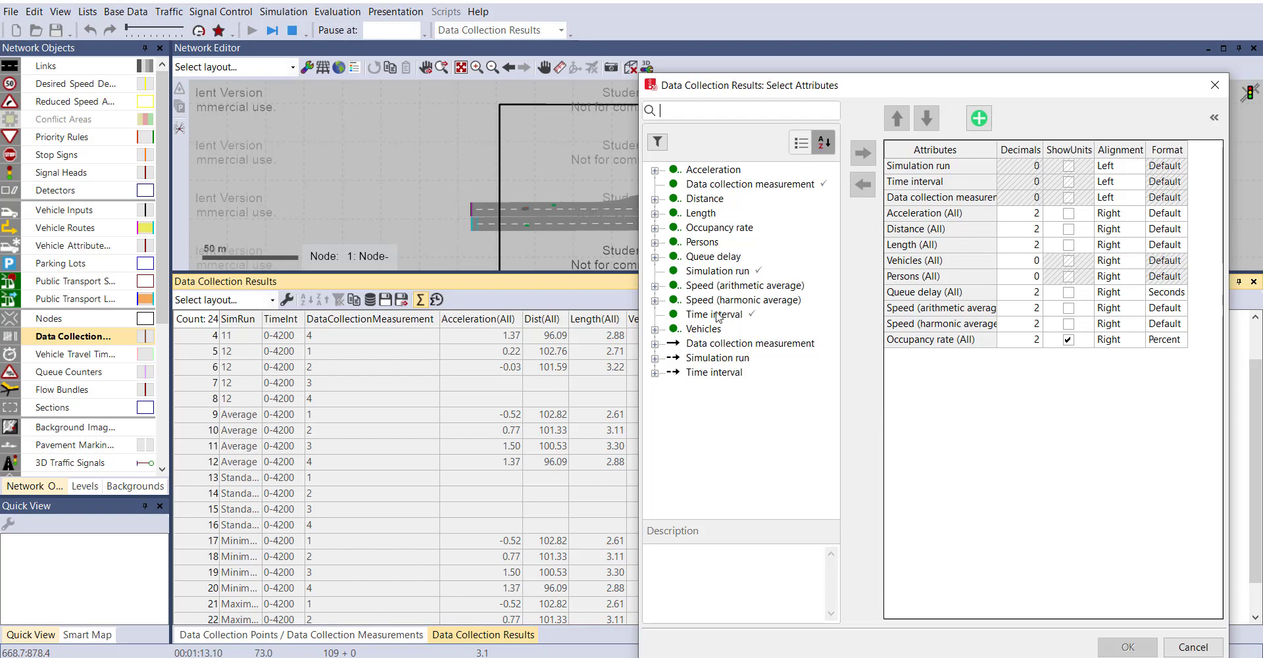
pyautogui.click(1215, 85)
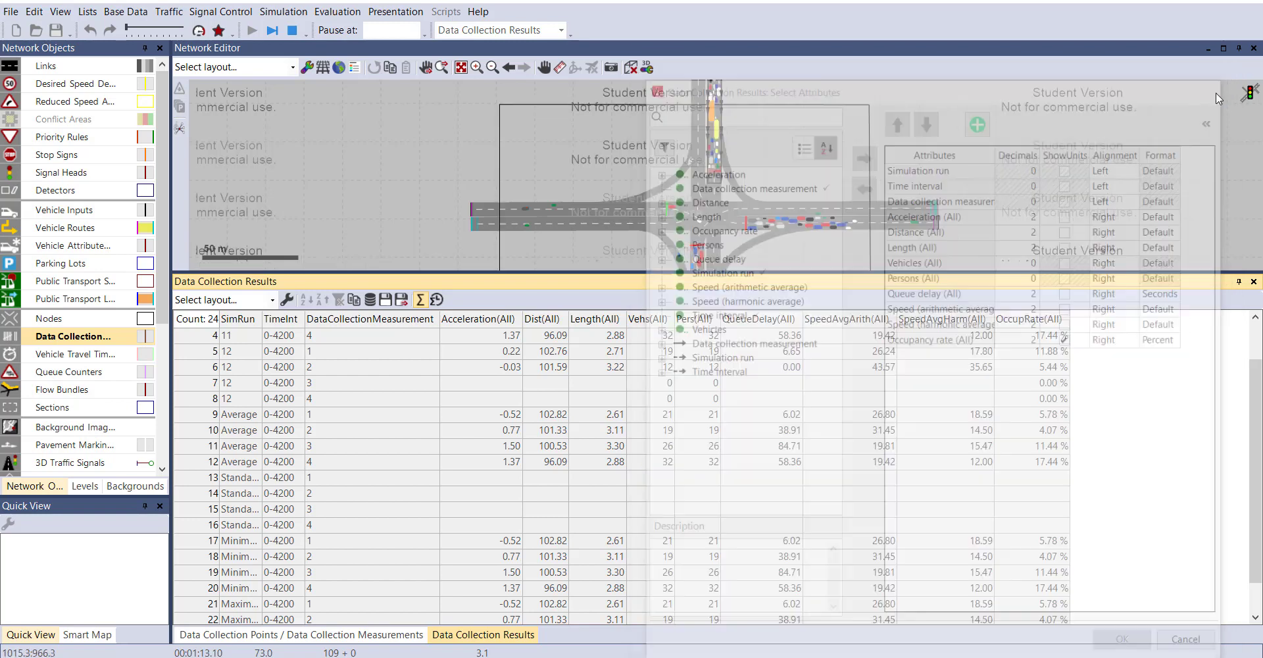
# Stop the second simulation run, ignoring its warnings, and close the data collection results and points lists.
pyautogui.click(296, 29)
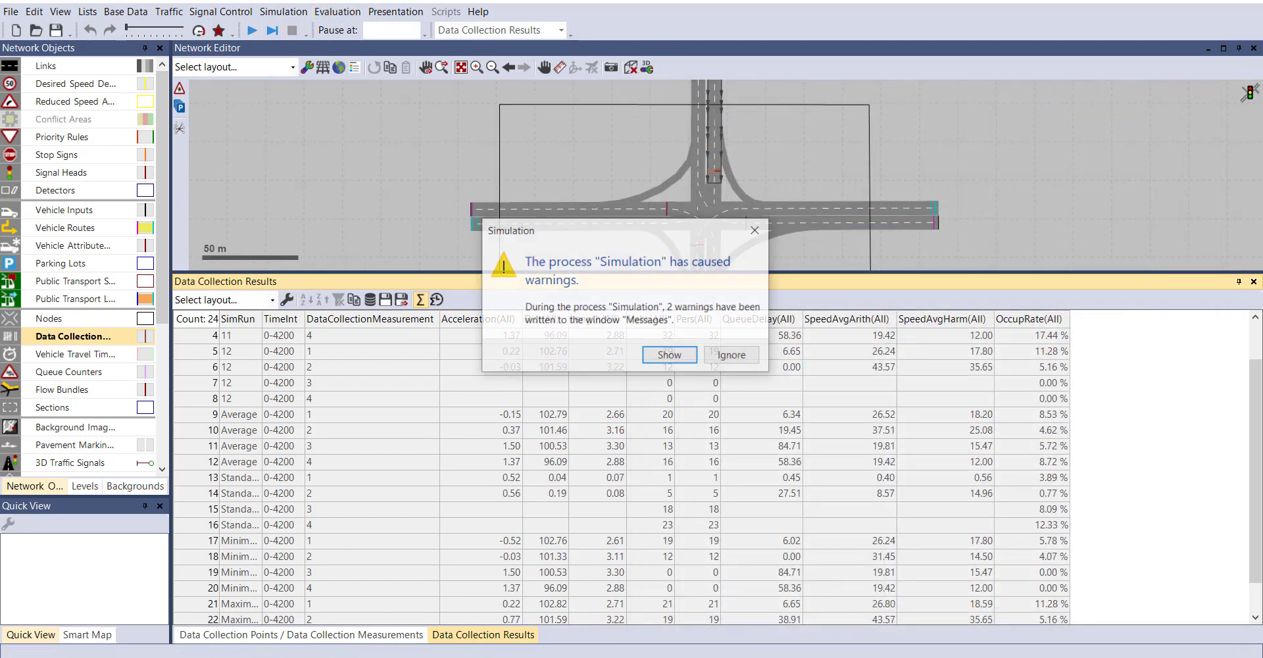
pyautogui.click(733, 355)
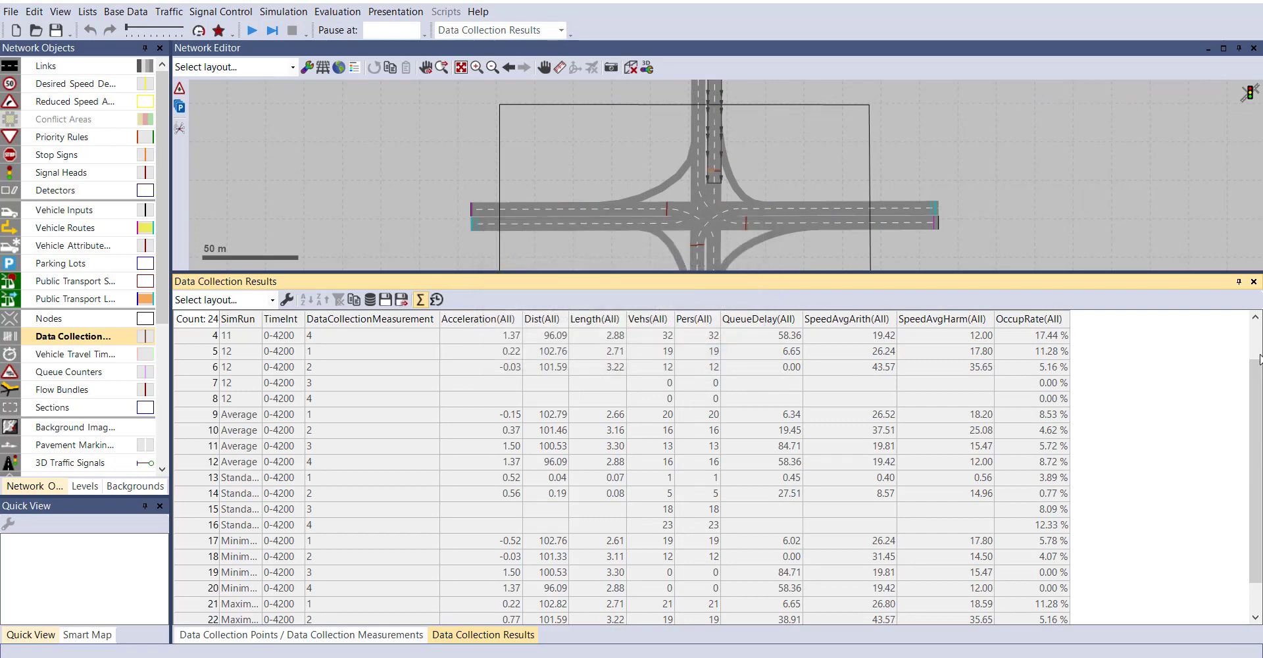
pyautogui.click(355, 634)
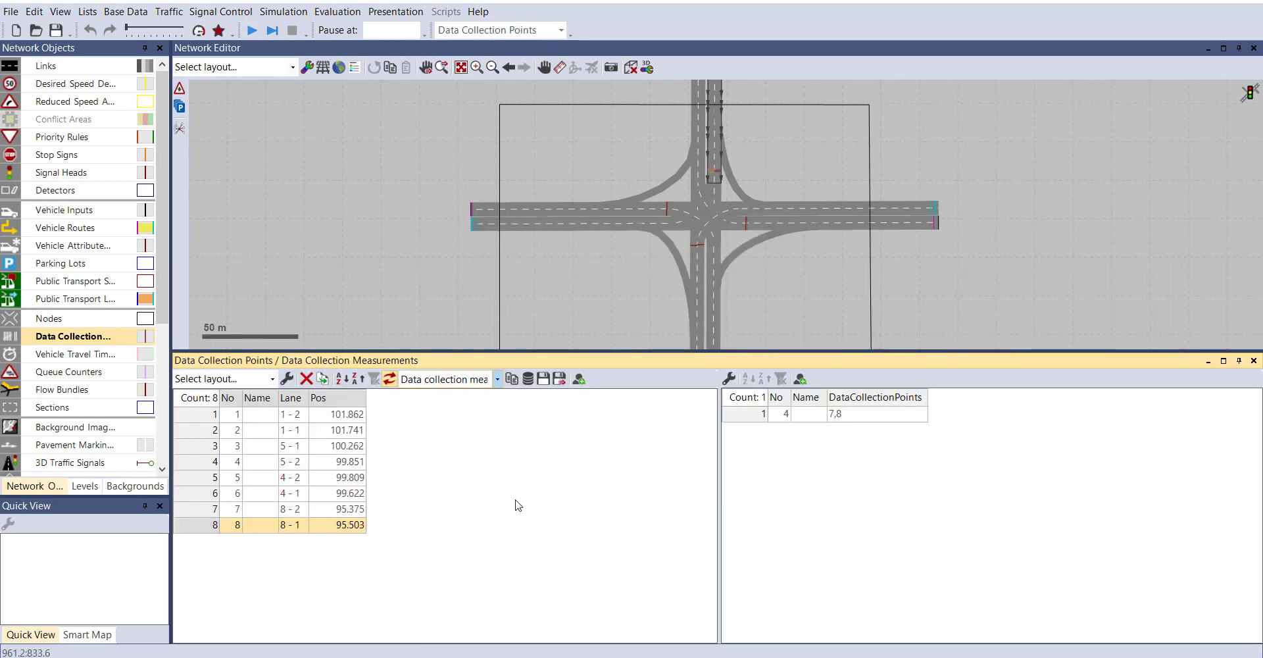
pyautogui.click(1254, 362)
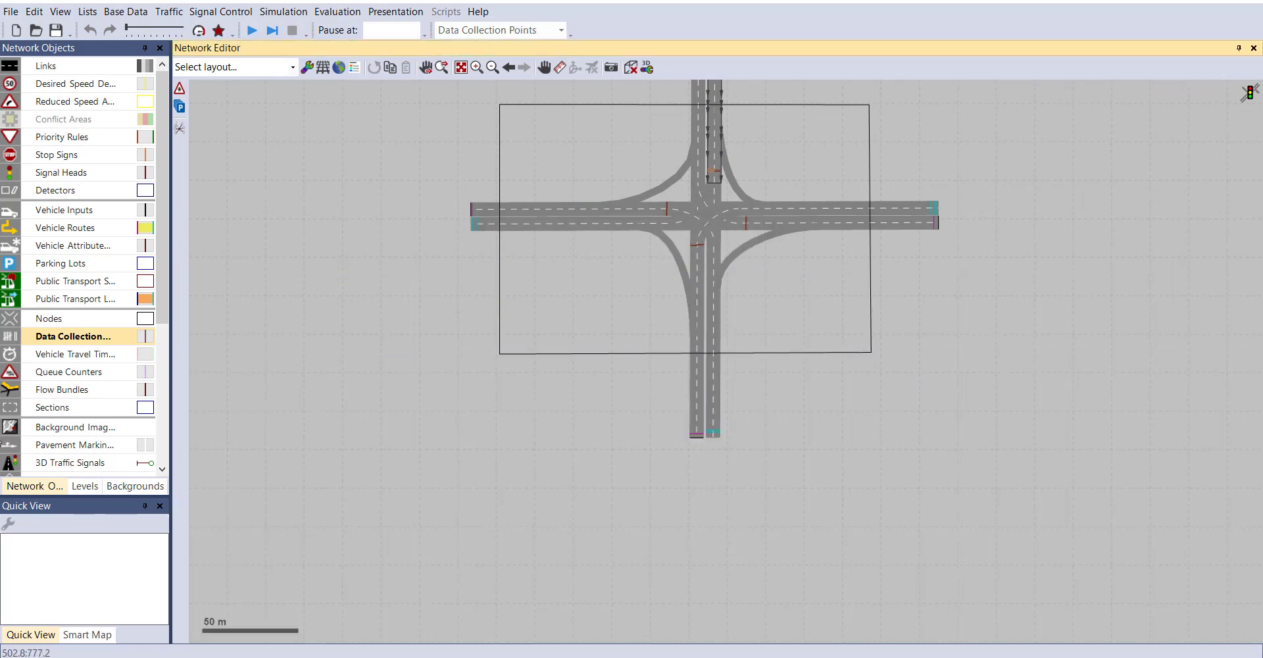
# Add a vehicle travel time measurement starting about 50 m along link 4 and ending about 52 m along link 2.
pyautogui.click(81, 360)
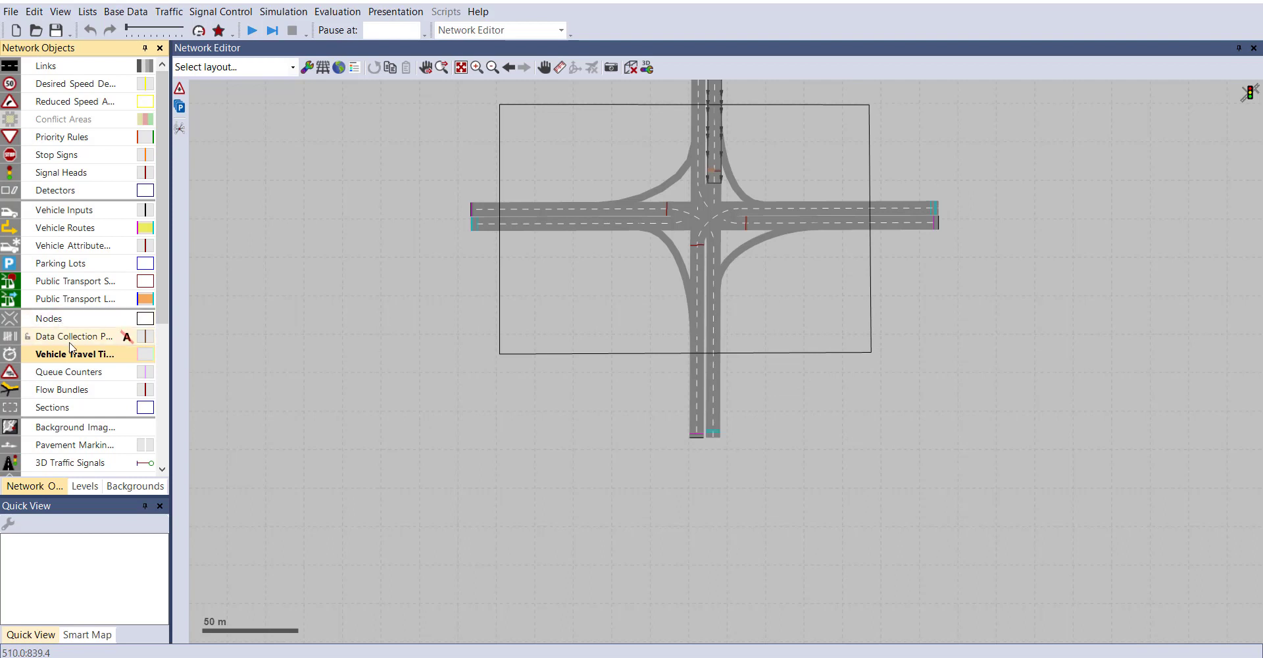
pyautogui.scroll(3, 820, 224)
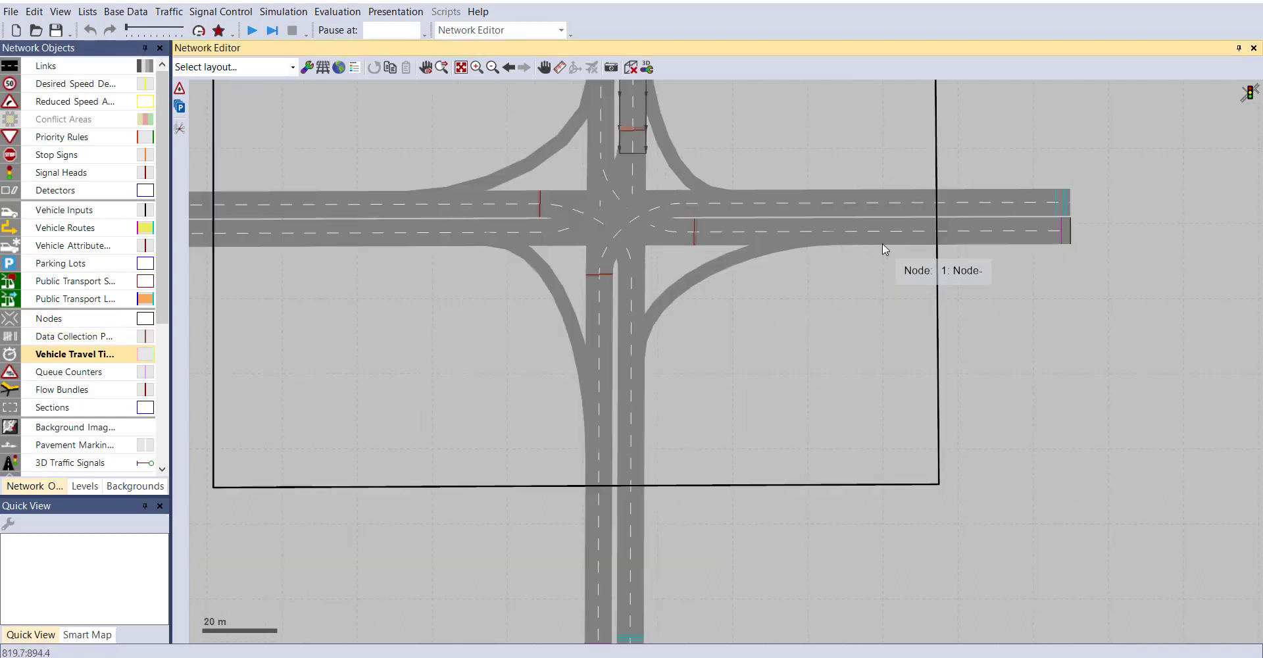
pyautogui.scroll(-1, 892, 230)
pyautogui.scroll(1, 880, 235)
pyautogui.scroll(1, 884, 231)
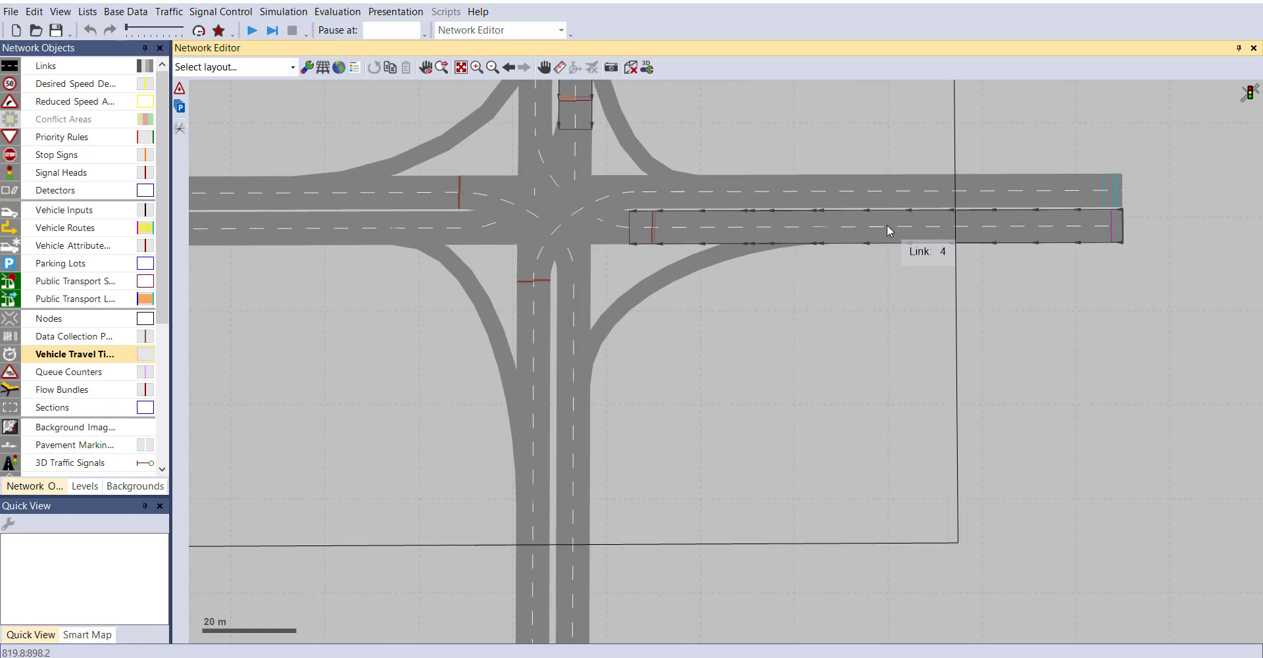
pyautogui.rightClick(886, 223)
pyautogui.click(947, 250)
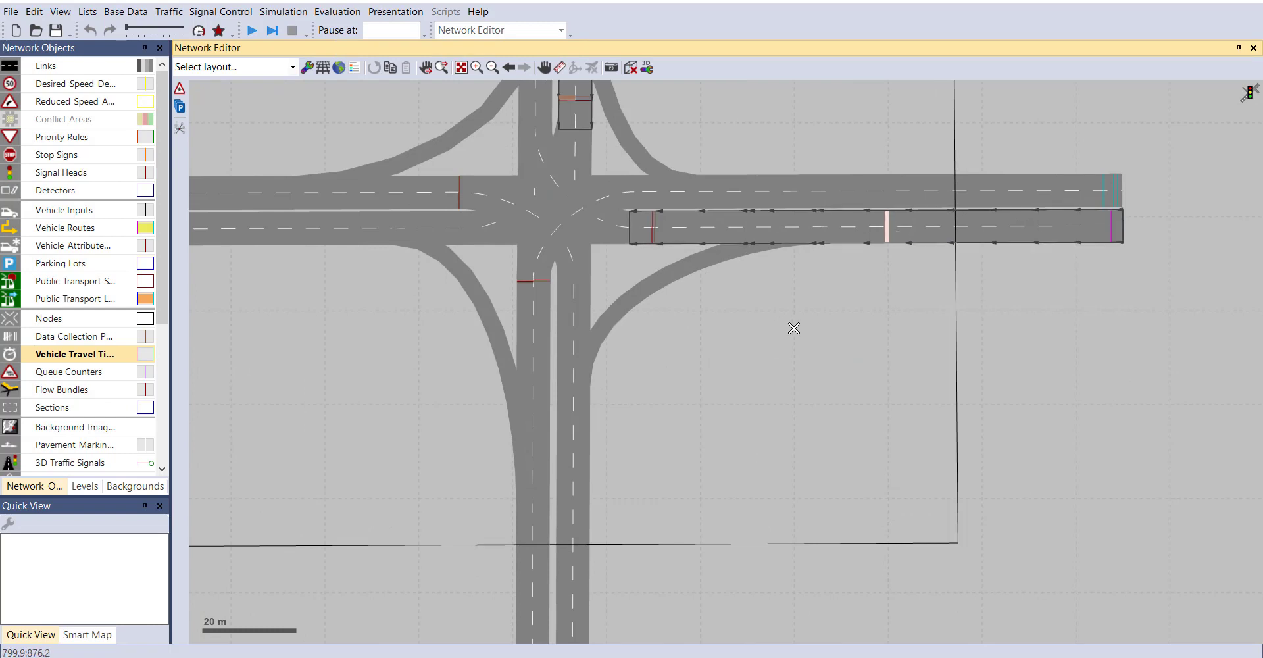
pyautogui.scroll(-2, 277, 244)
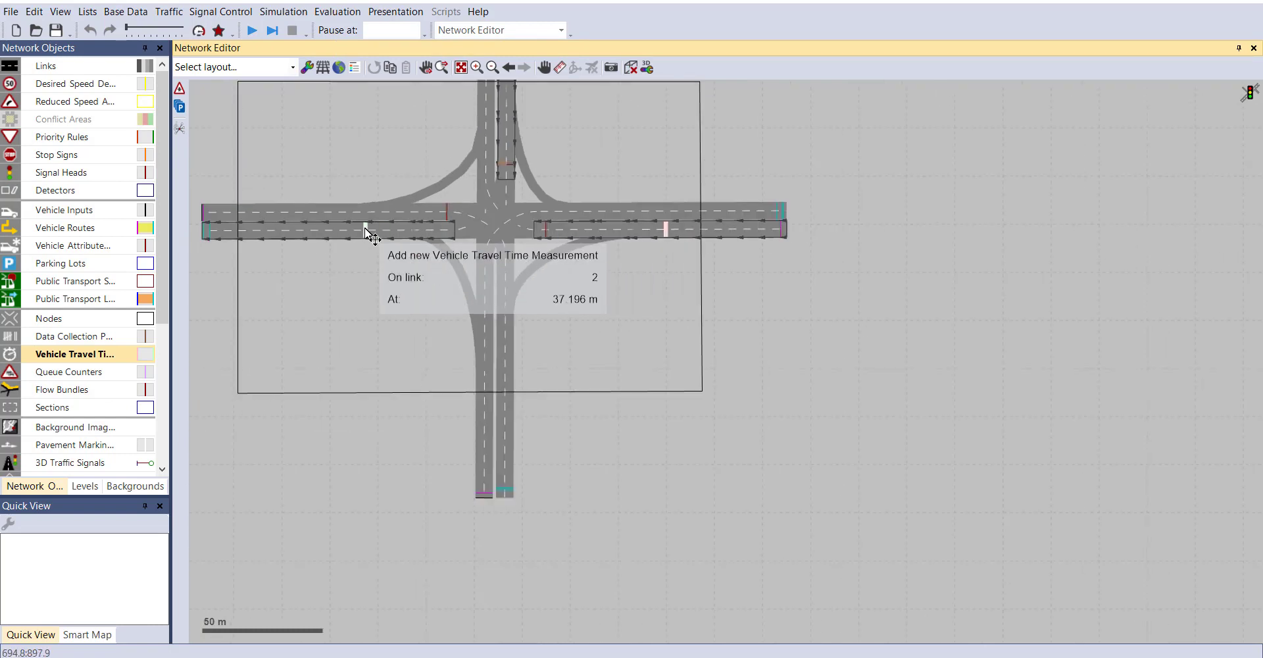
pyautogui.click(330, 228)
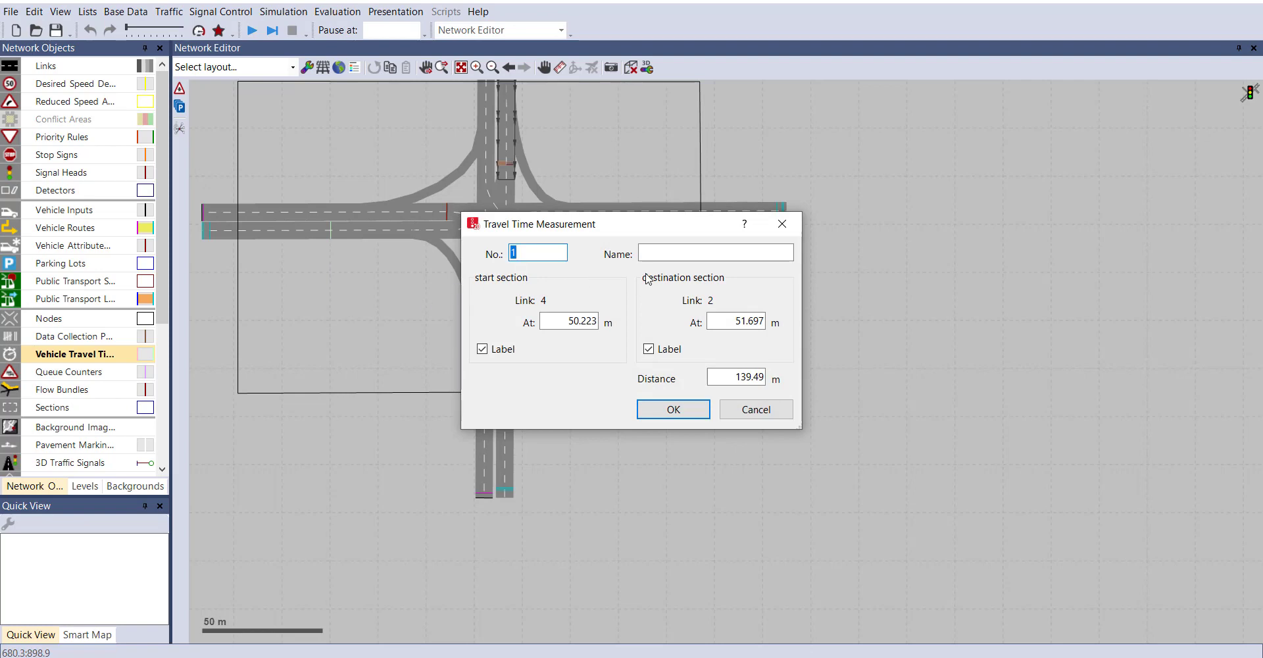
# Name the travel time measurement A, set its distance to 150 m and accept it.
pyautogui.click(659, 251)
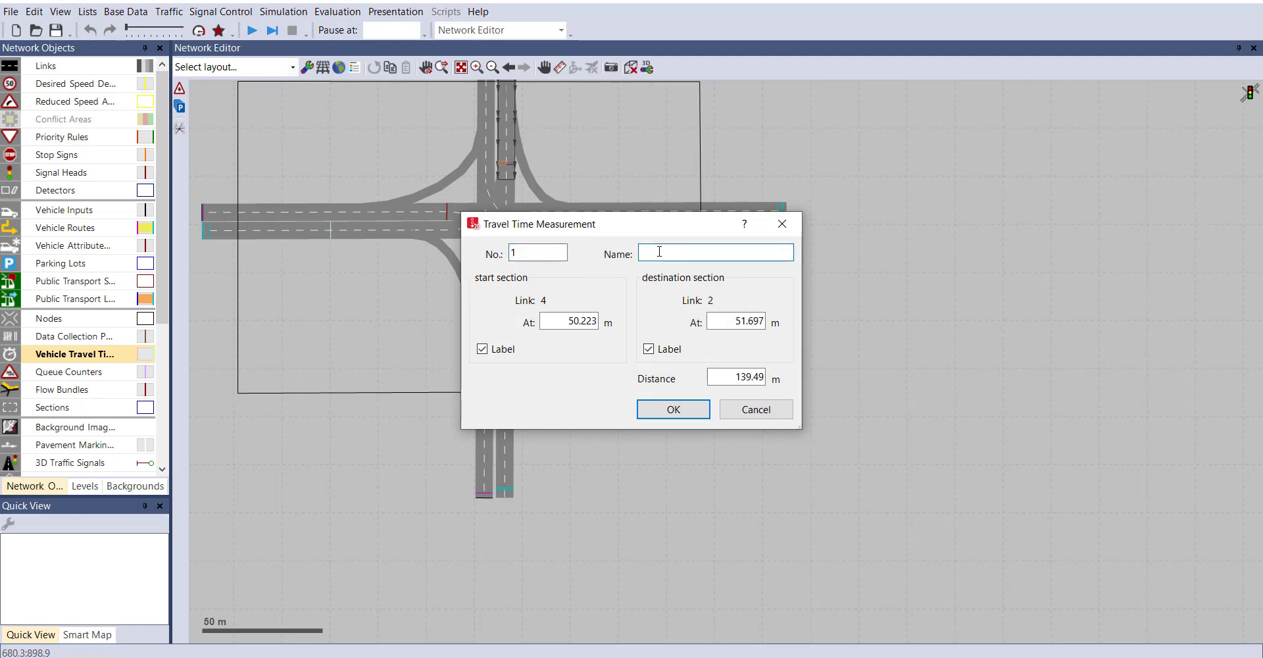
pyautogui.click(570, 323)
pyautogui.click(746, 322)
pyautogui.click(733, 378)
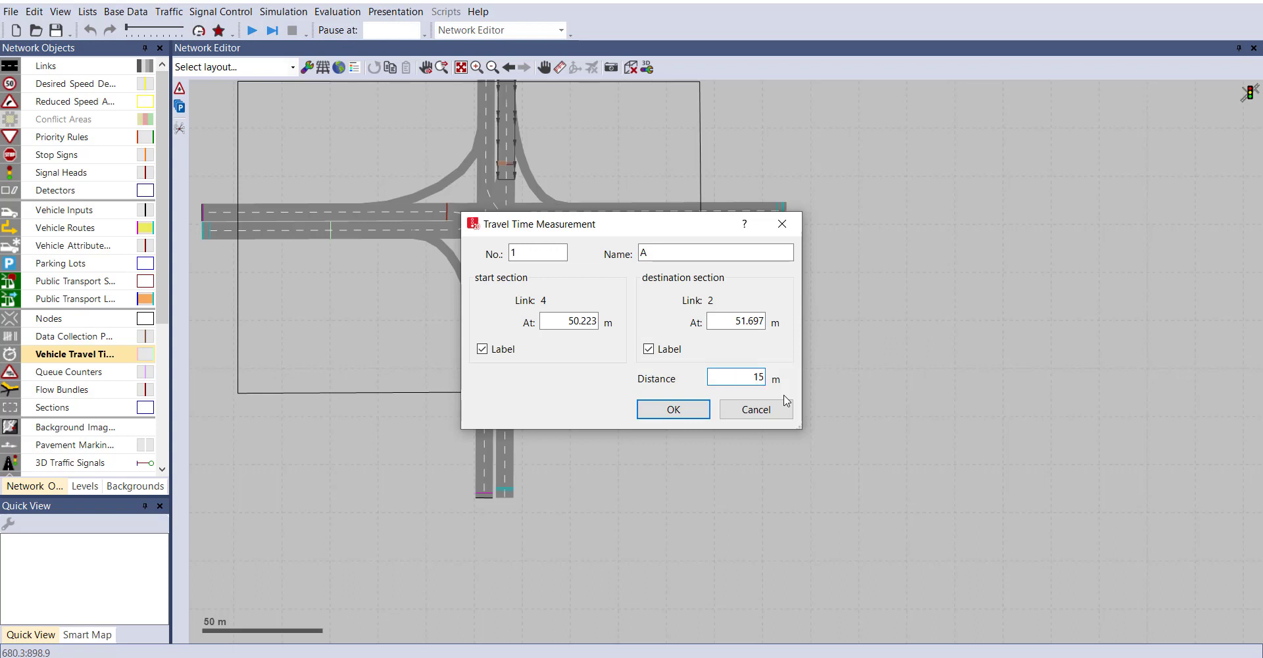
pyautogui.click(712, 250)
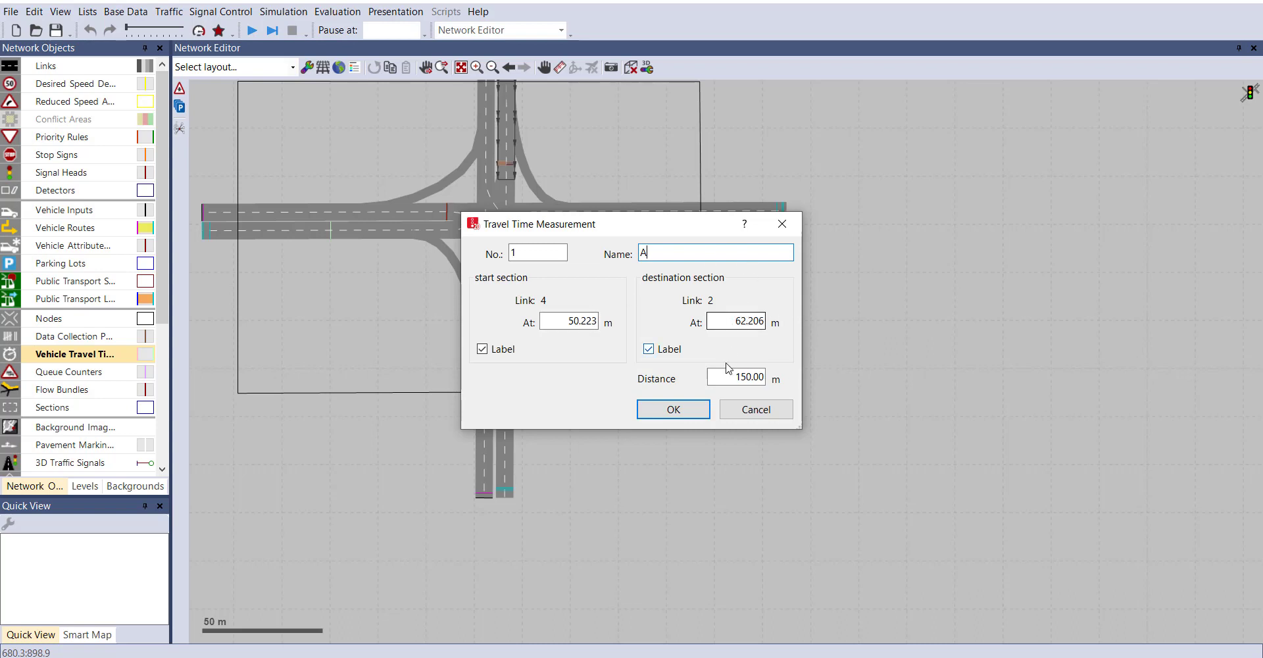
pyautogui.click(672, 409)
# Add travel time measurement B from about 47 m along link 5 to link 7 with a distance of 150 m.
pyautogui.scroll(-1, 617, 316)
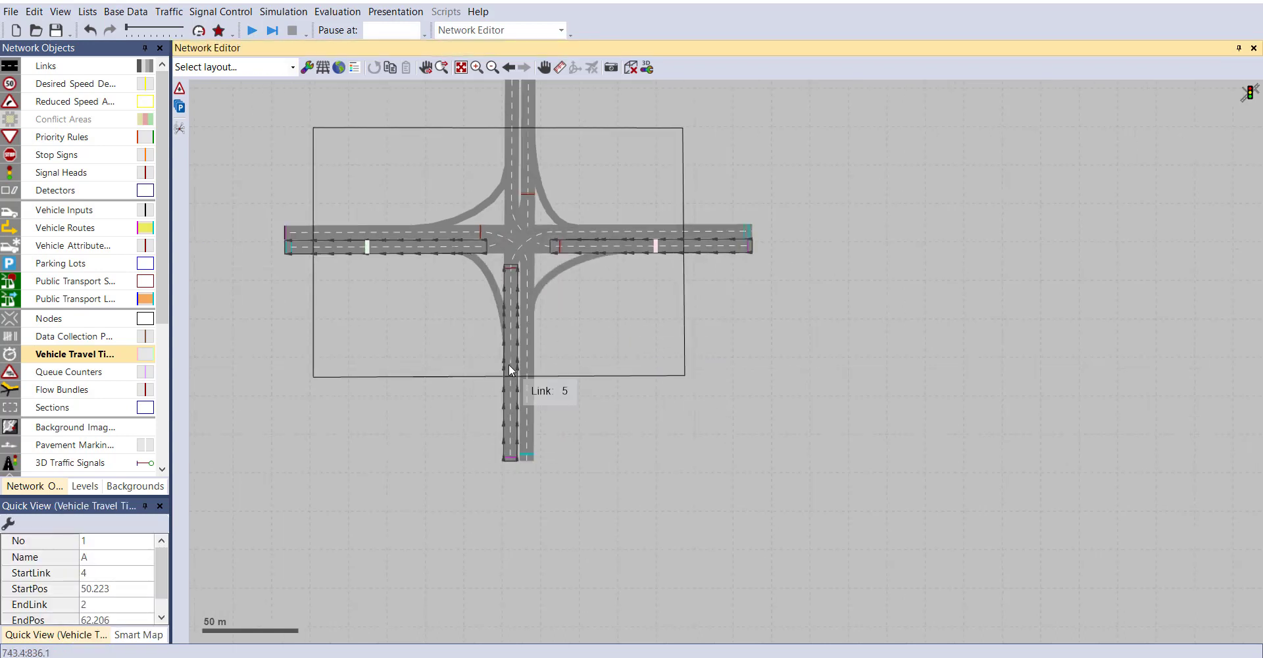
pyautogui.rightClick(507, 369)
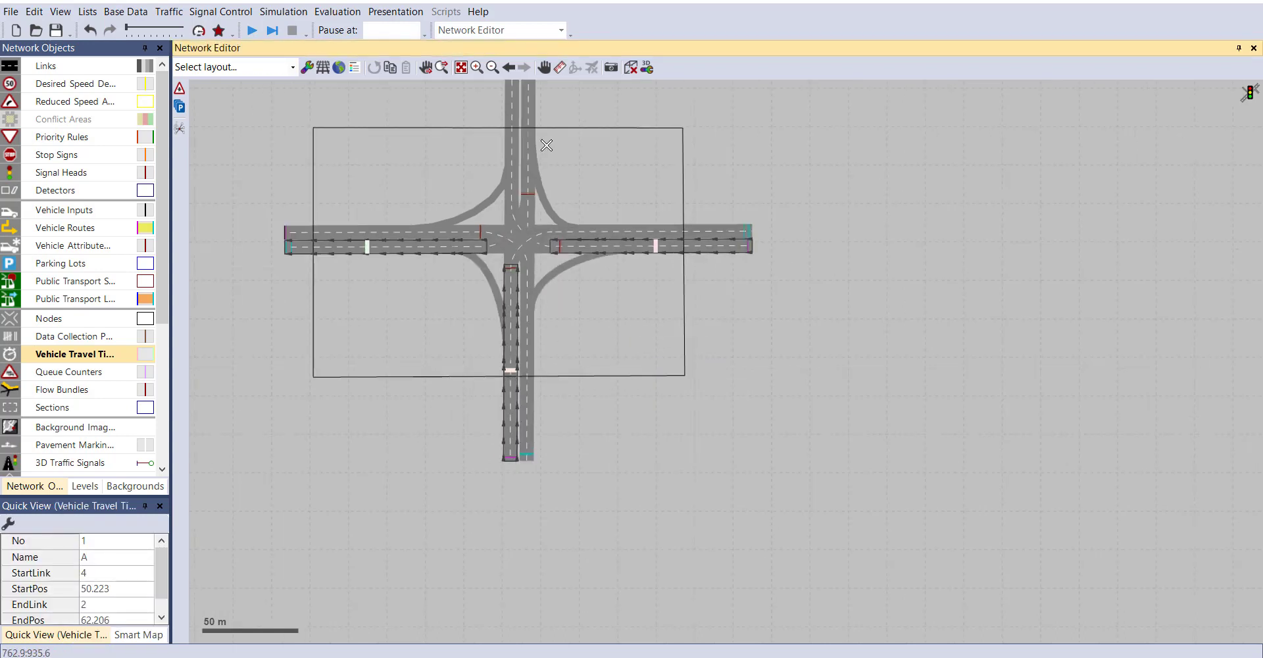
pyautogui.click(518, 154)
pyautogui.write('B')
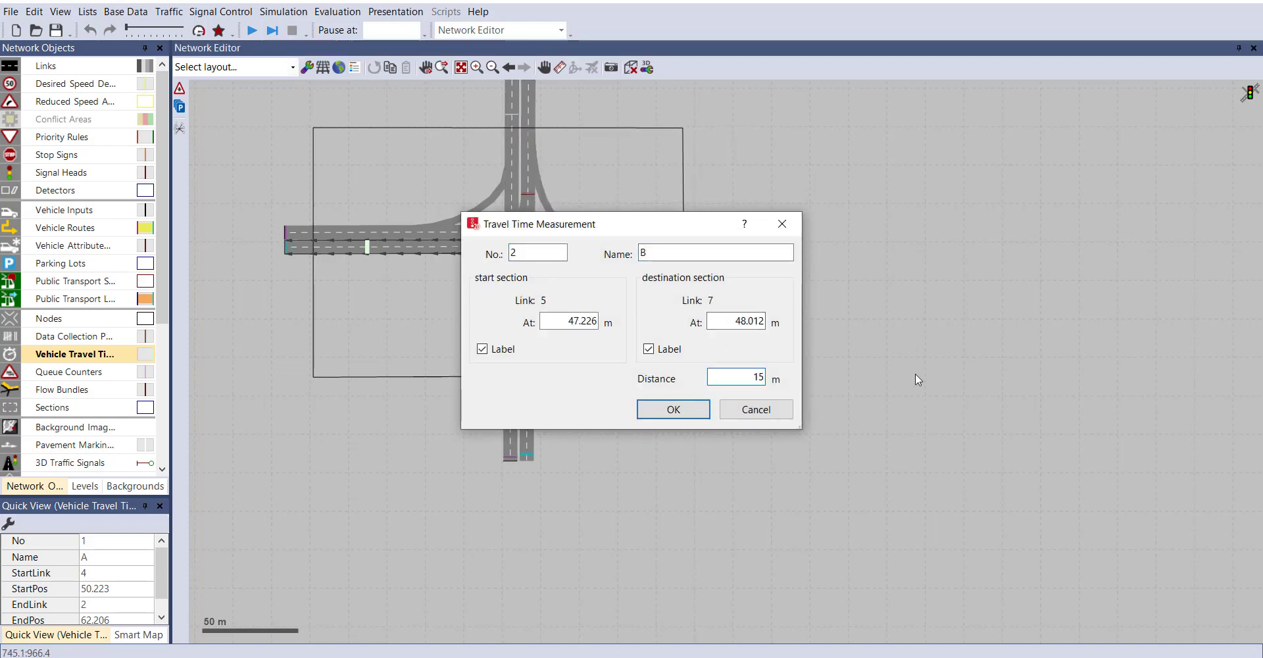
pyautogui.press('Return')
# Add travel time measurement C from about 38 m along link 8 to about 56 m along link 6 with a distance of 150 m.
pyautogui.rightClick(528, 84)
pyautogui.click(528, 372)
pyautogui.click(698, 252)
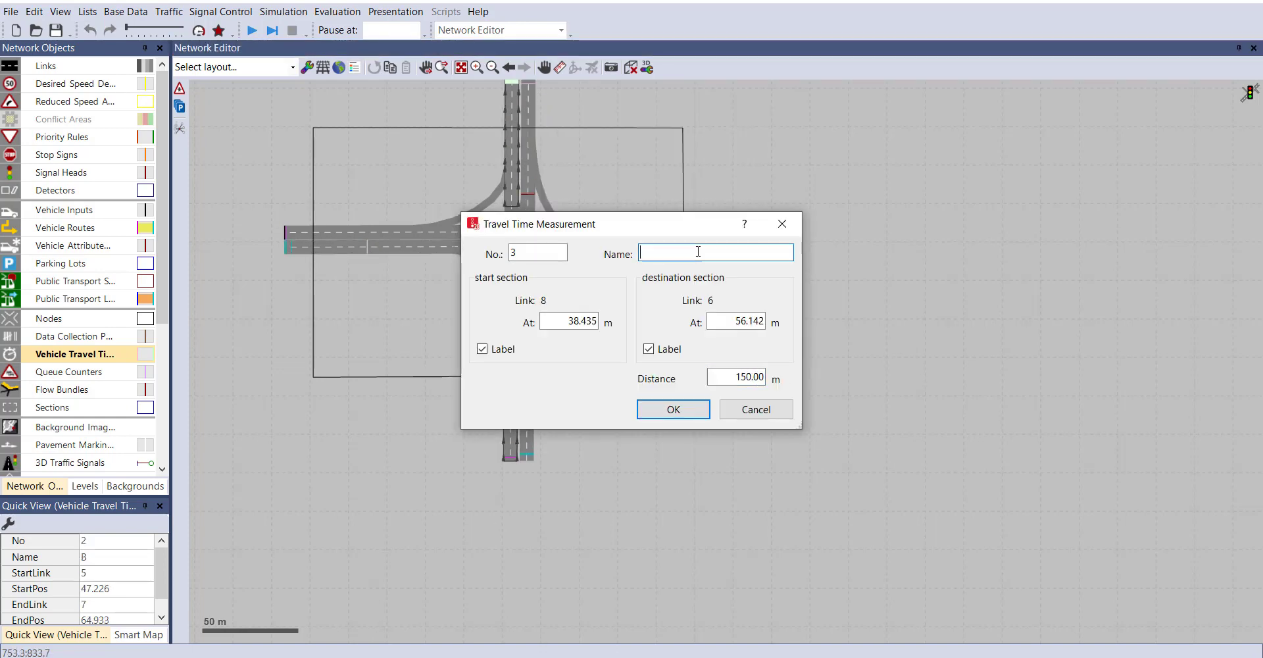
pyautogui.write('C')
pyautogui.press('Return')
# Add travel time measurement D from about 42 m along link 1 to about 54 m along link 3.
pyautogui.rightClick(364, 233)
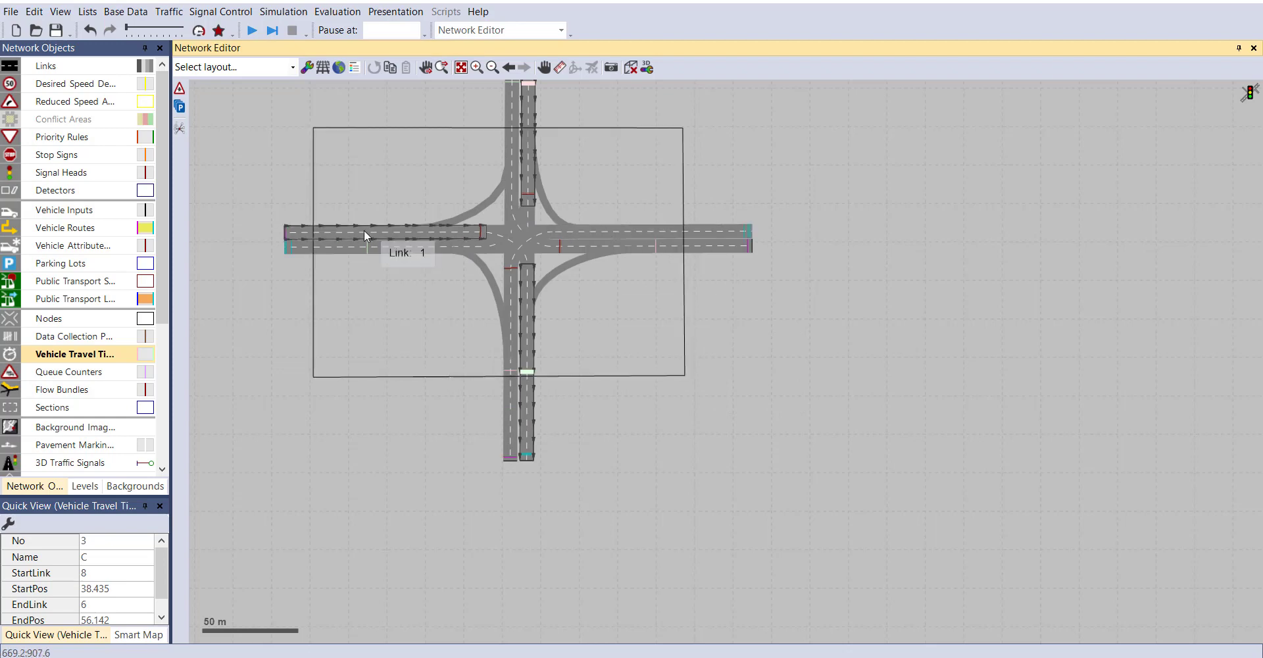
pyautogui.click(647, 237)
pyautogui.press('Tab')
pyautogui.write('D')
pyautogui.press('Return')
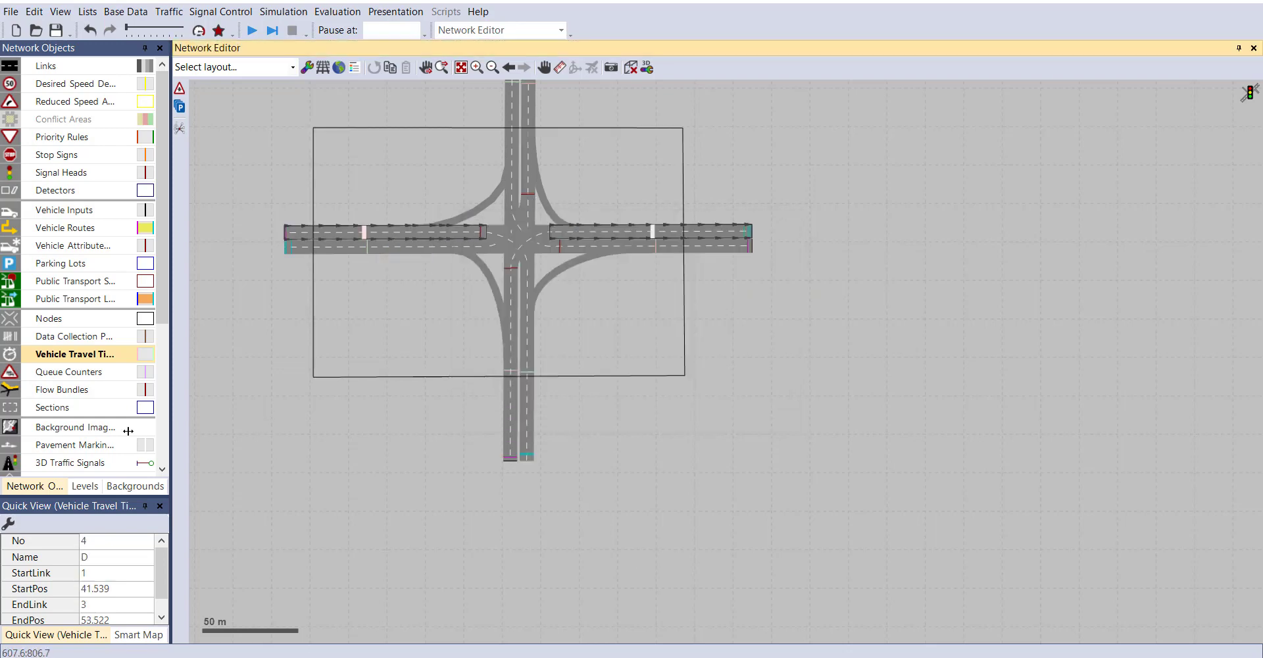
# Open the list of vehicle travel time measurements and enlarge its pane.
pyautogui.rightClick(89, 354)
pyautogui.click(105, 363)
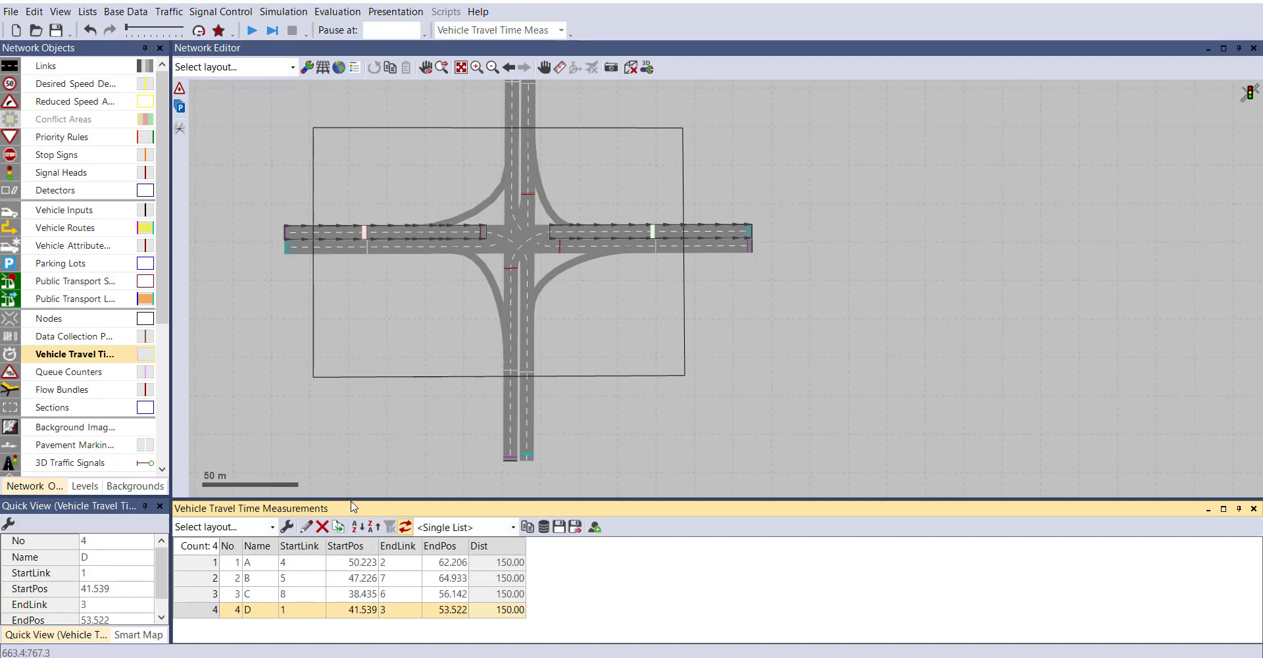
pyautogui.moveTo(350, 500); pyautogui.dragTo(361, 439)
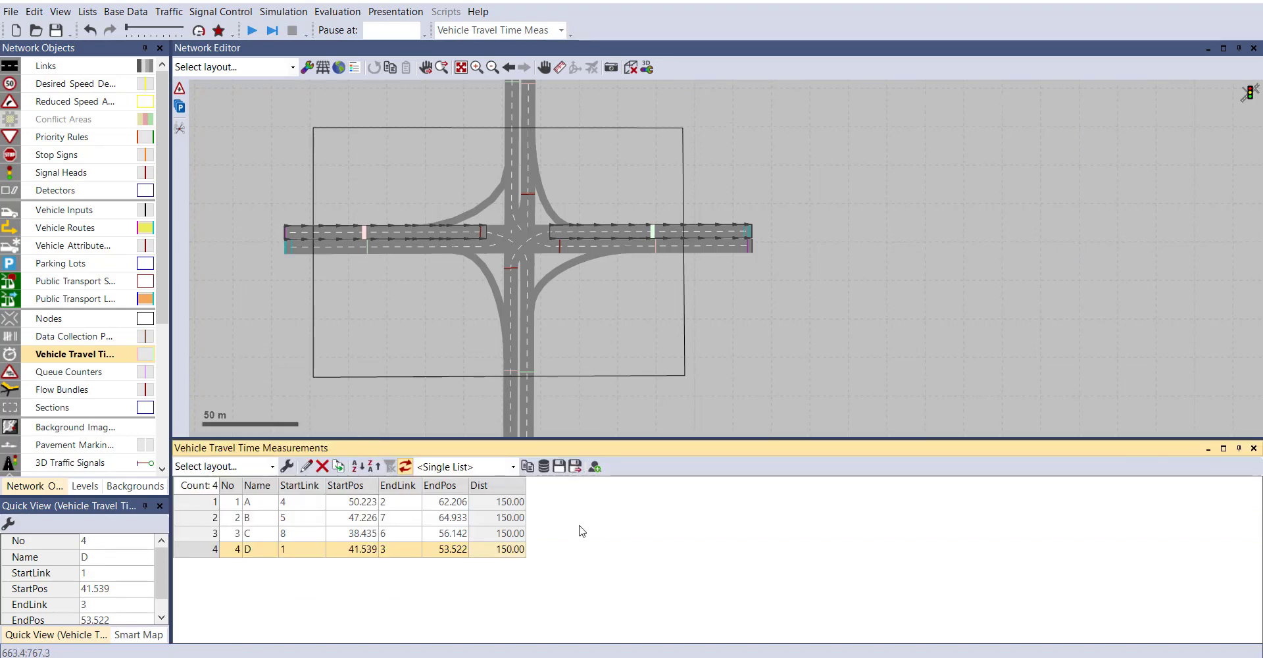
# Open the delay measurements definition list and add four delay measurements.
pyautogui.click(345, 12)
pyautogui.moveTo(397, 72)
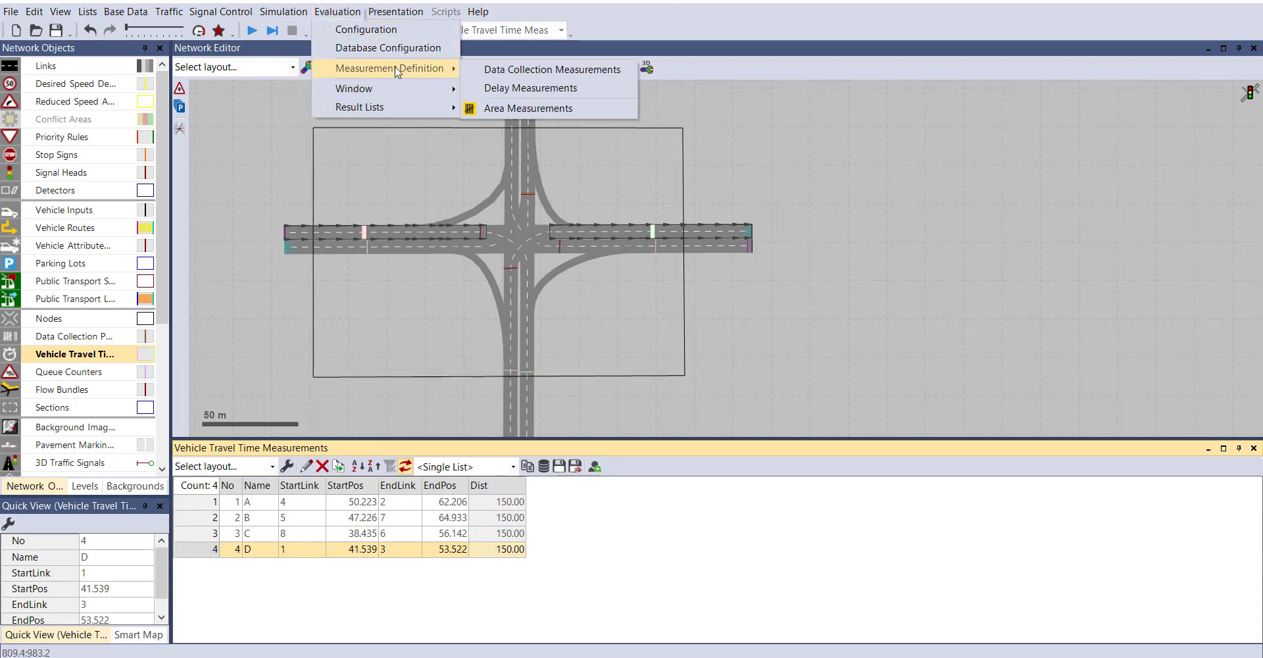
pyautogui.click(478, 88)
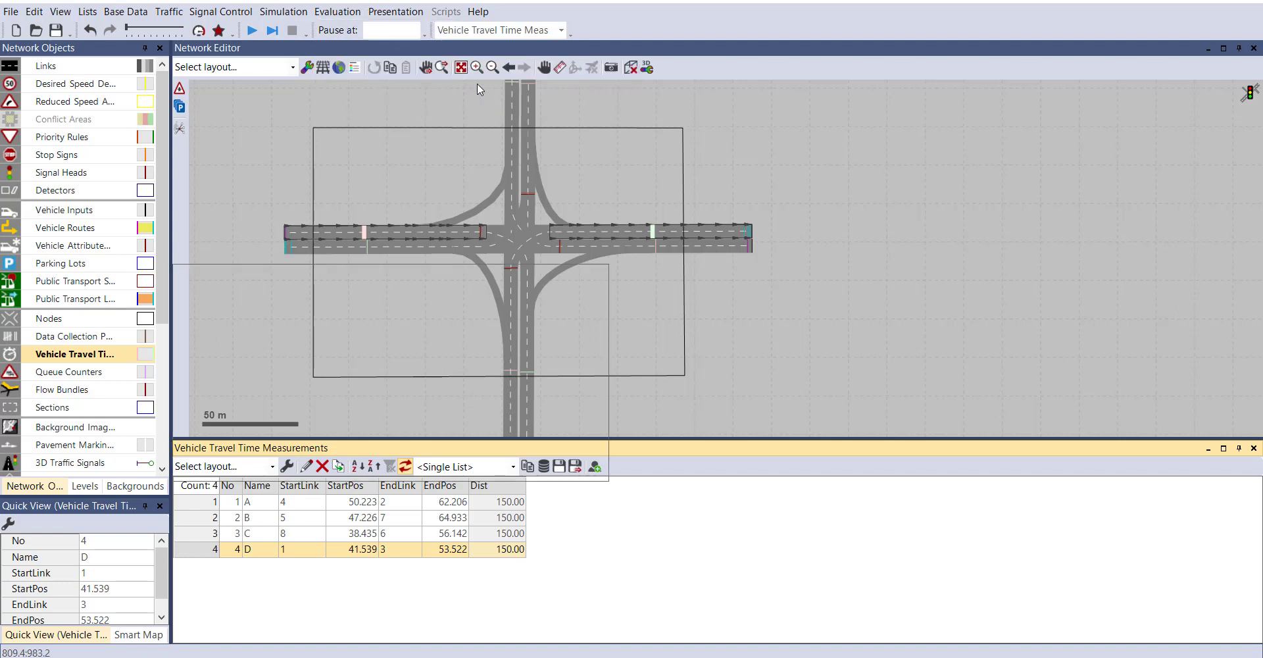
pyautogui.rightClick(285, 352)
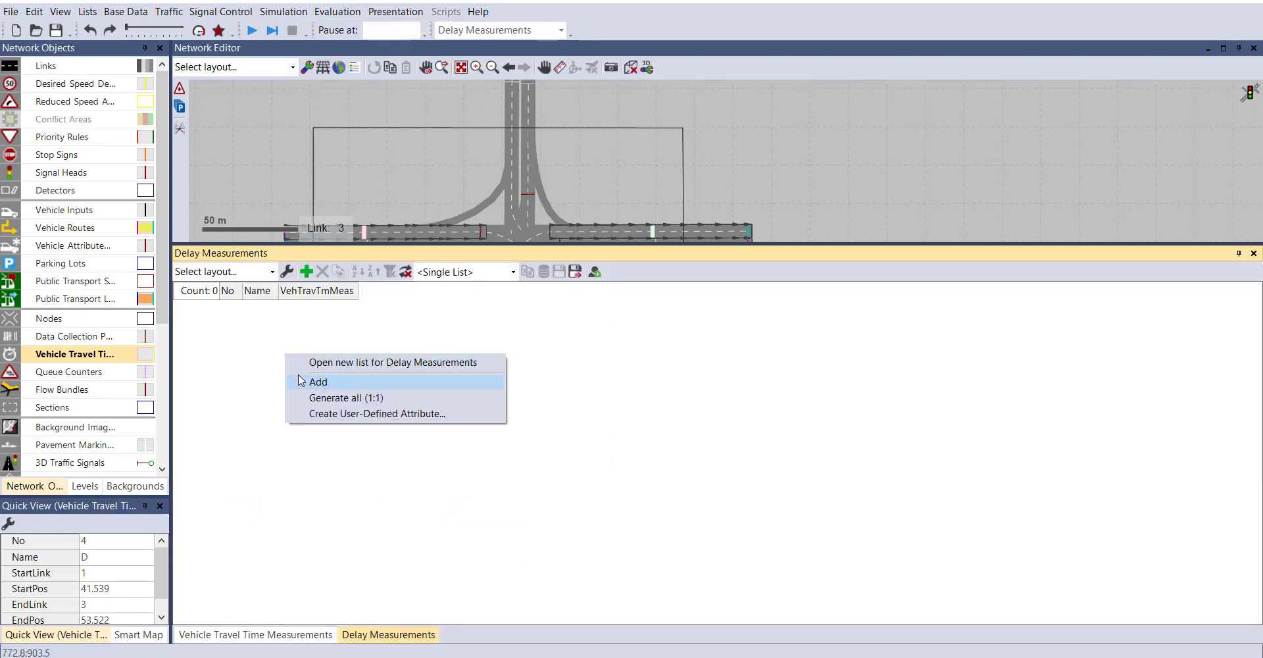
pyautogui.click(293, 381)
pyautogui.rightClick(282, 363)
pyautogui.click(317, 392)
pyautogui.rightClick(288, 374)
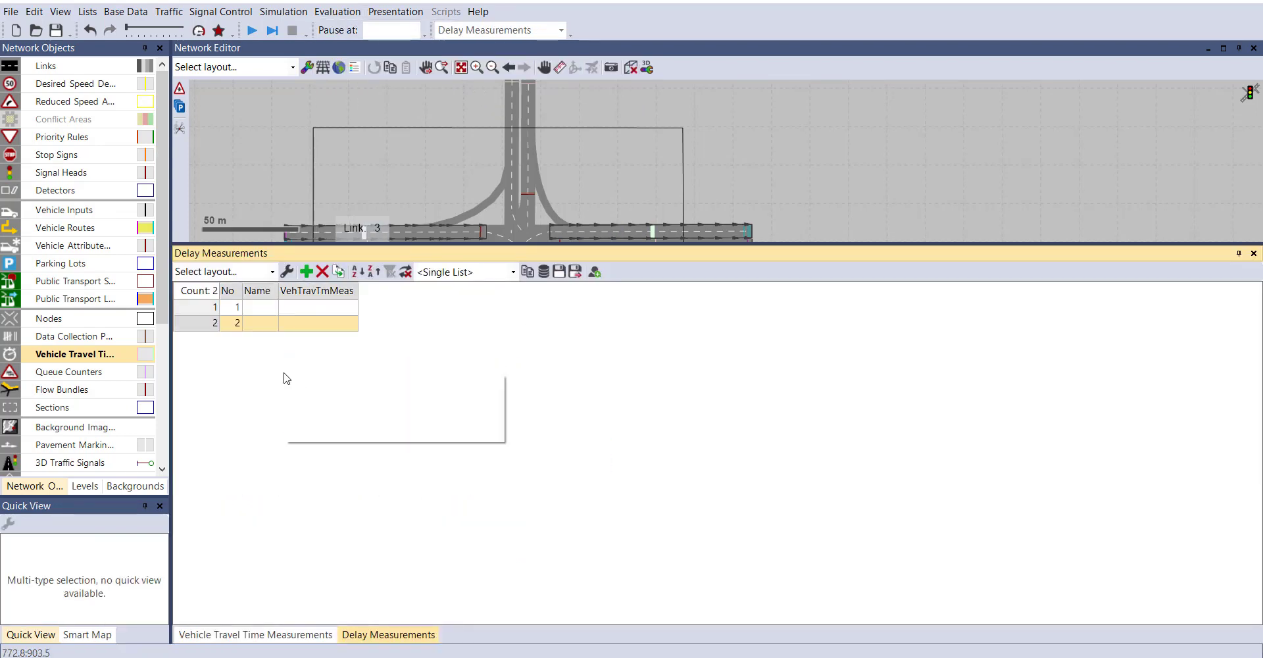
pyautogui.click(309, 404)
pyautogui.click(322, 404)
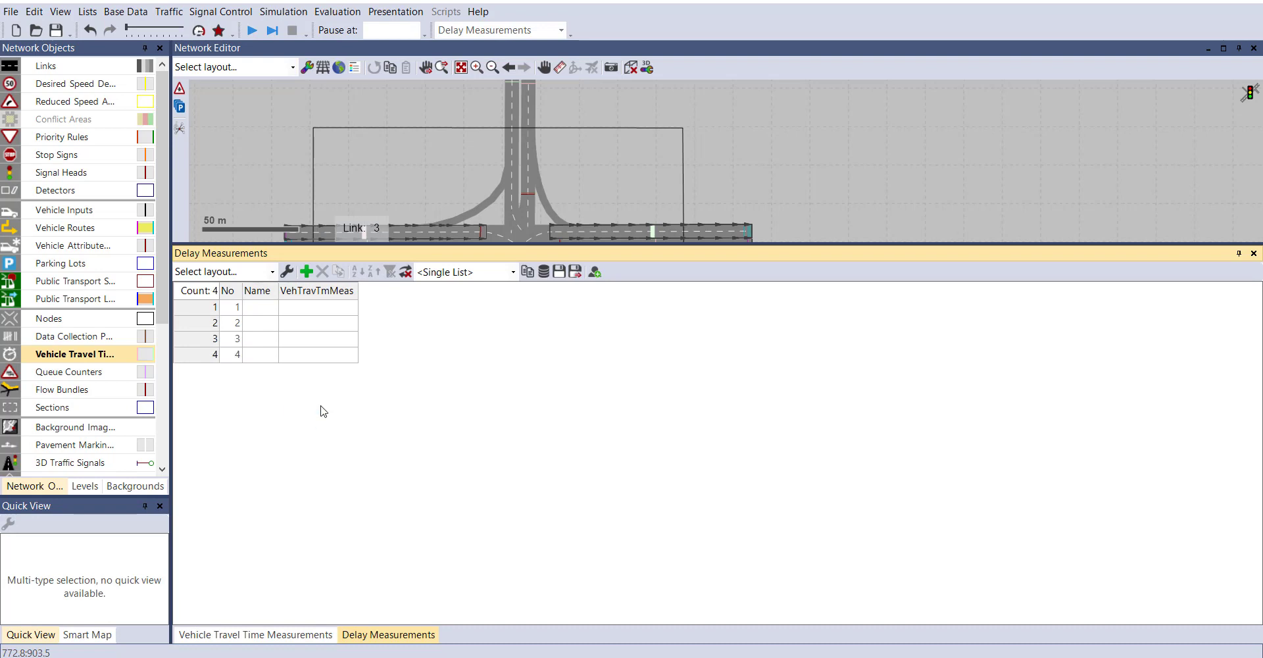
# Assign travel time measurement A to delay measurement 1 and B to delay measurement 2.
pyautogui.click(356, 308)
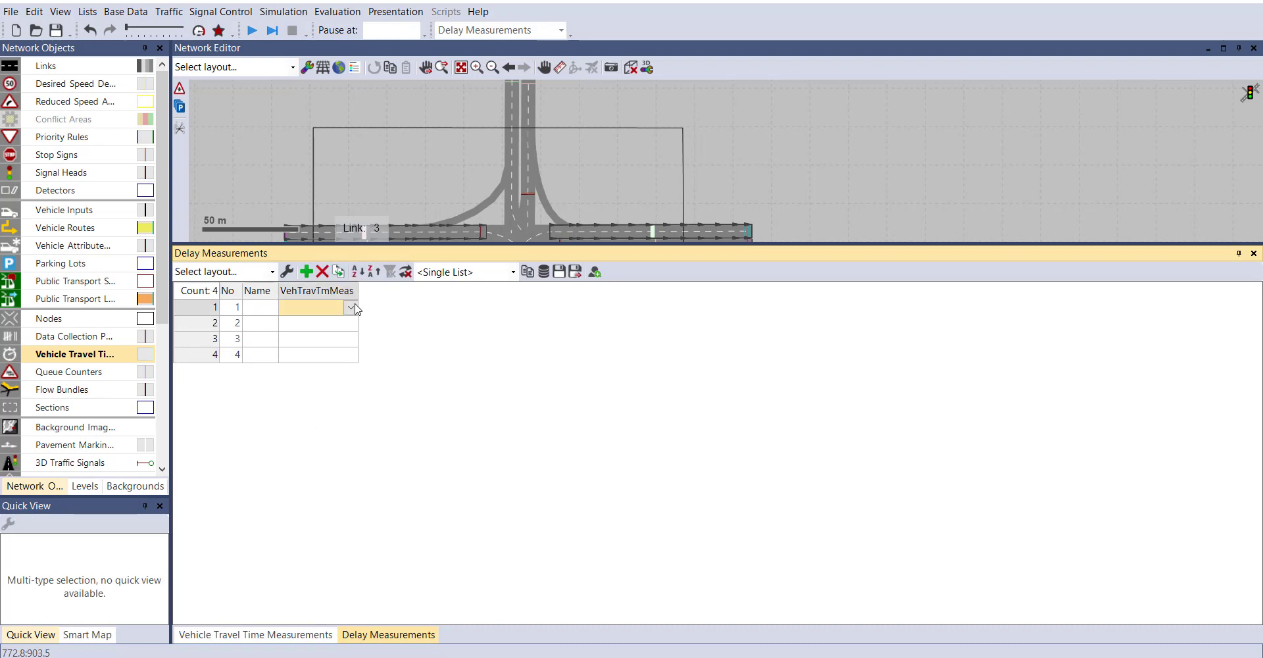
pyautogui.click(353, 309)
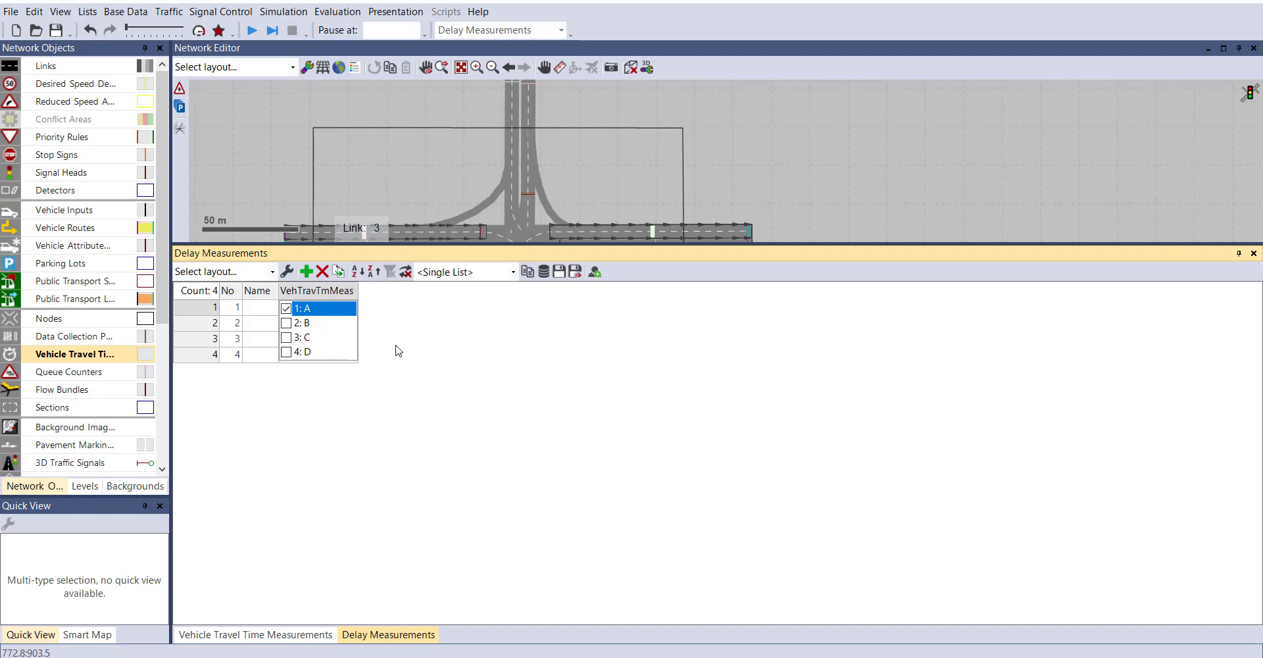
pyautogui.click(353, 327)
pyautogui.click(352, 329)
pyautogui.click(353, 325)
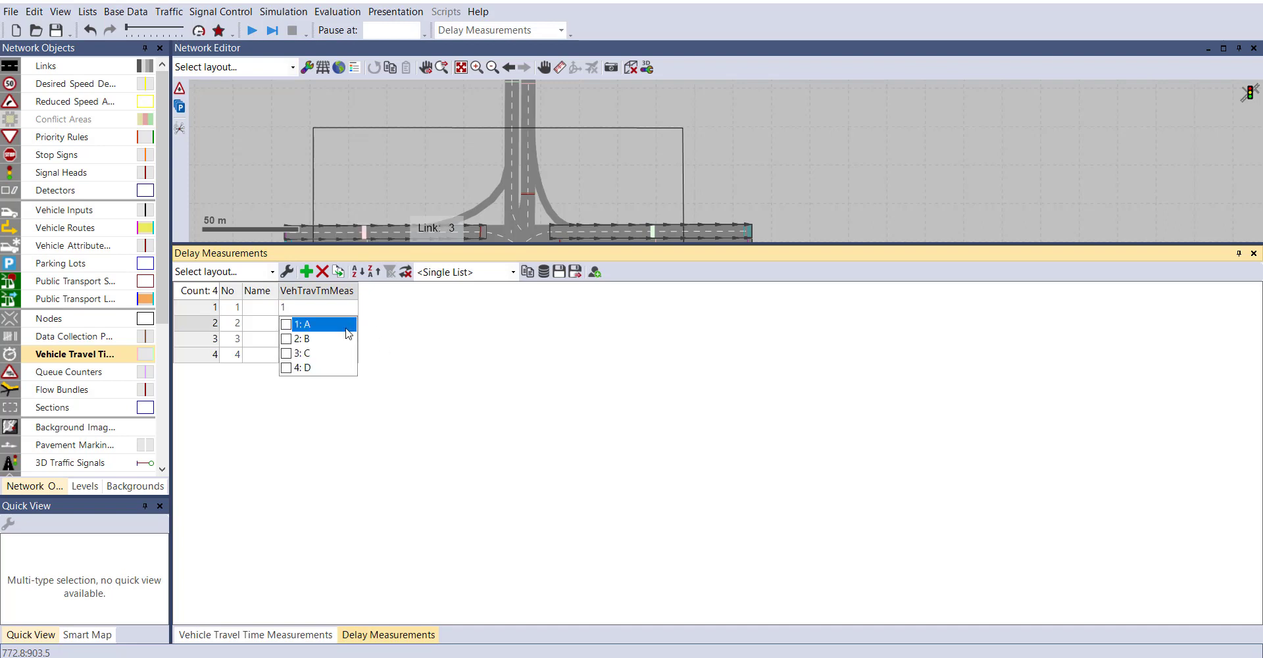
pyautogui.click(286, 339)
pyautogui.click(440, 384)
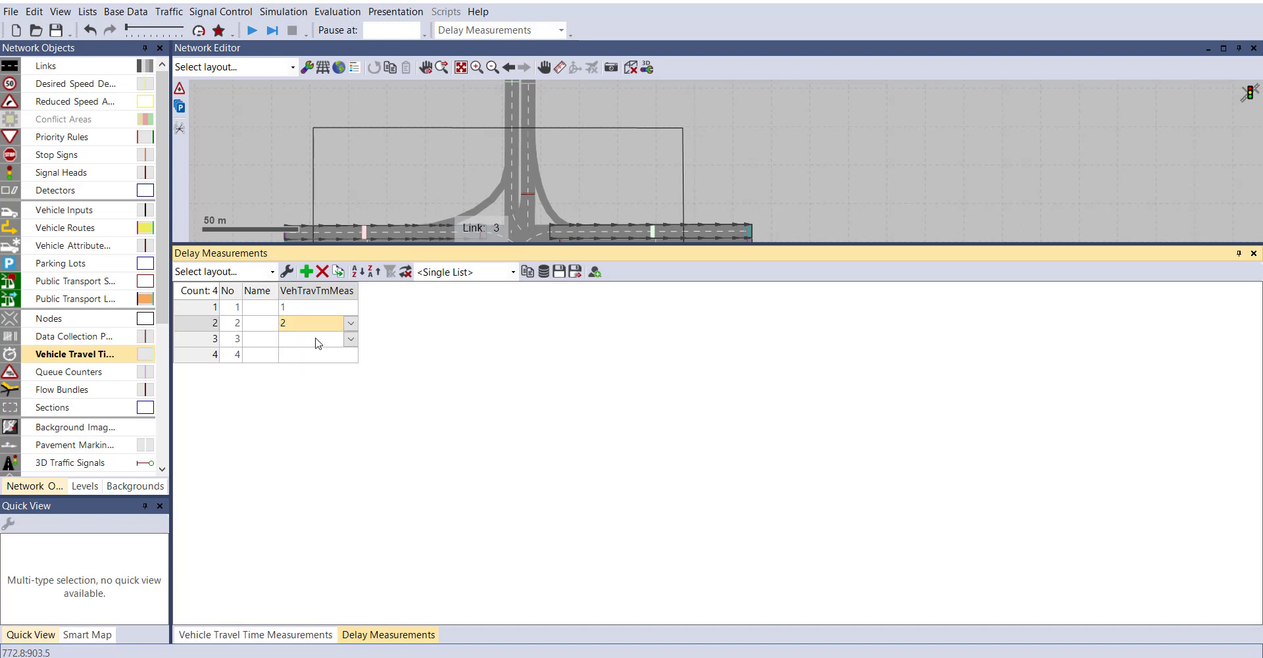
# Assign travel time measurement C to delay measurement 3 and D to delay measurement 4, and close the delay measurements list.
pyautogui.click(354, 343)
pyautogui.click(352, 342)
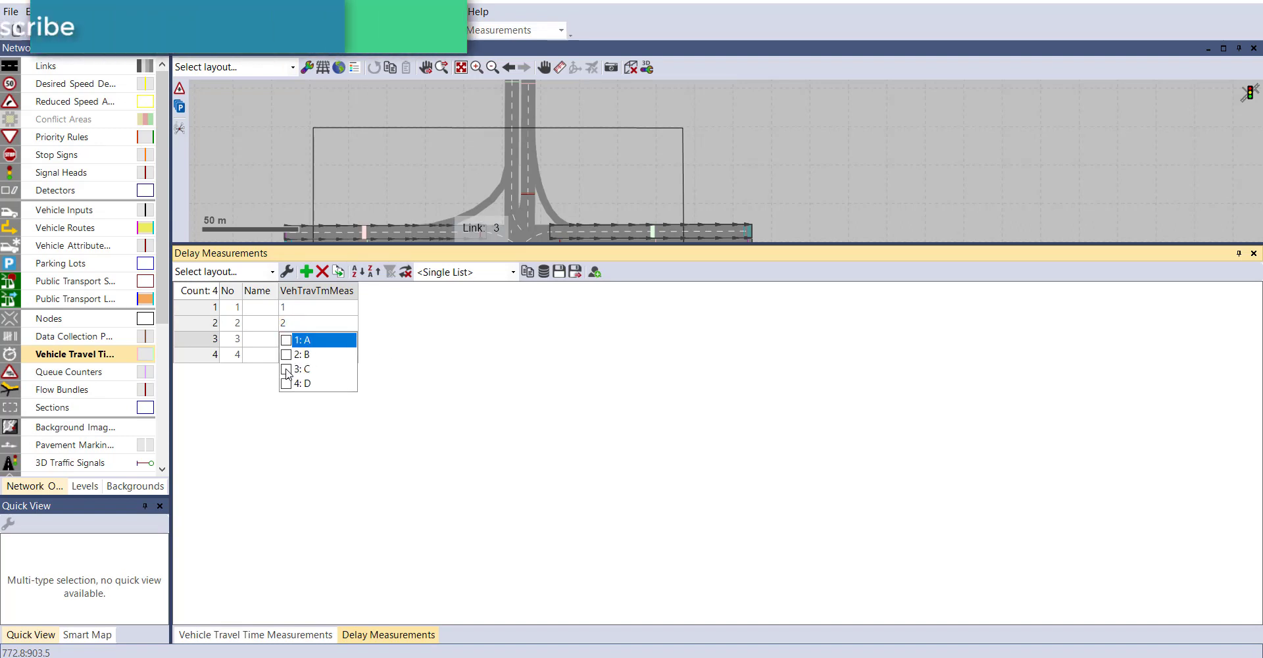
pyautogui.click(286, 369)
pyautogui.click(417, 367)
pyautogui.click(350, 355)
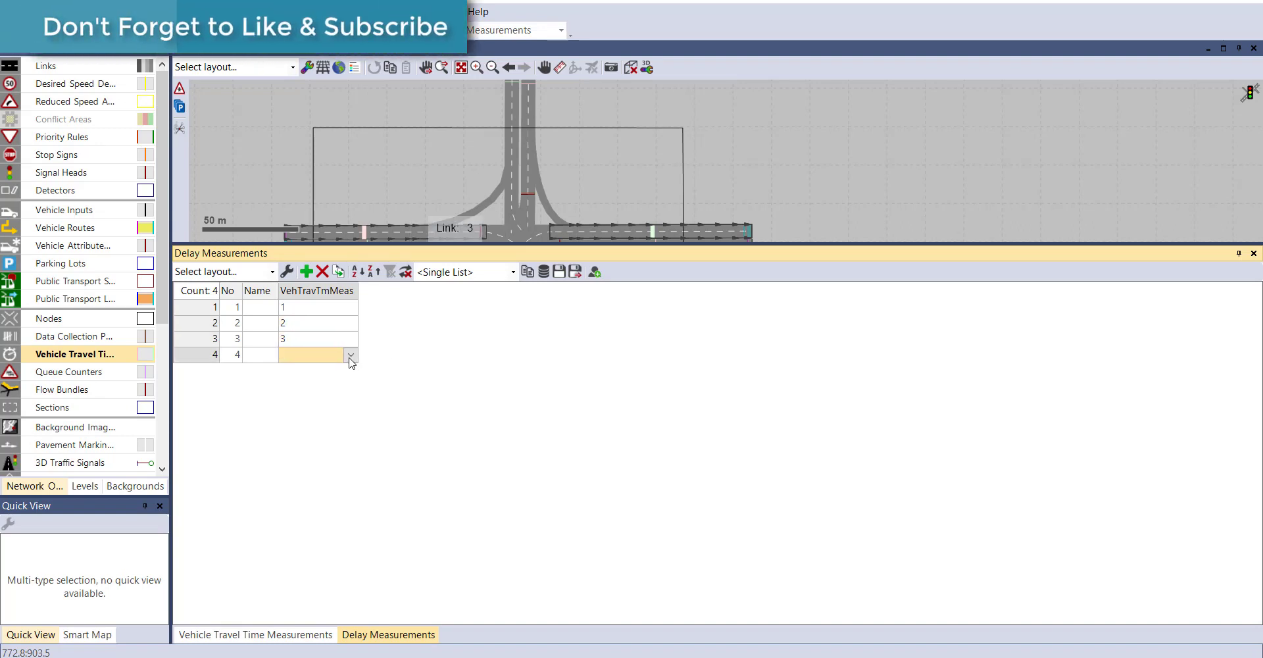
pyautogui.click(350, 355)
pyautogui.click(286, 399)
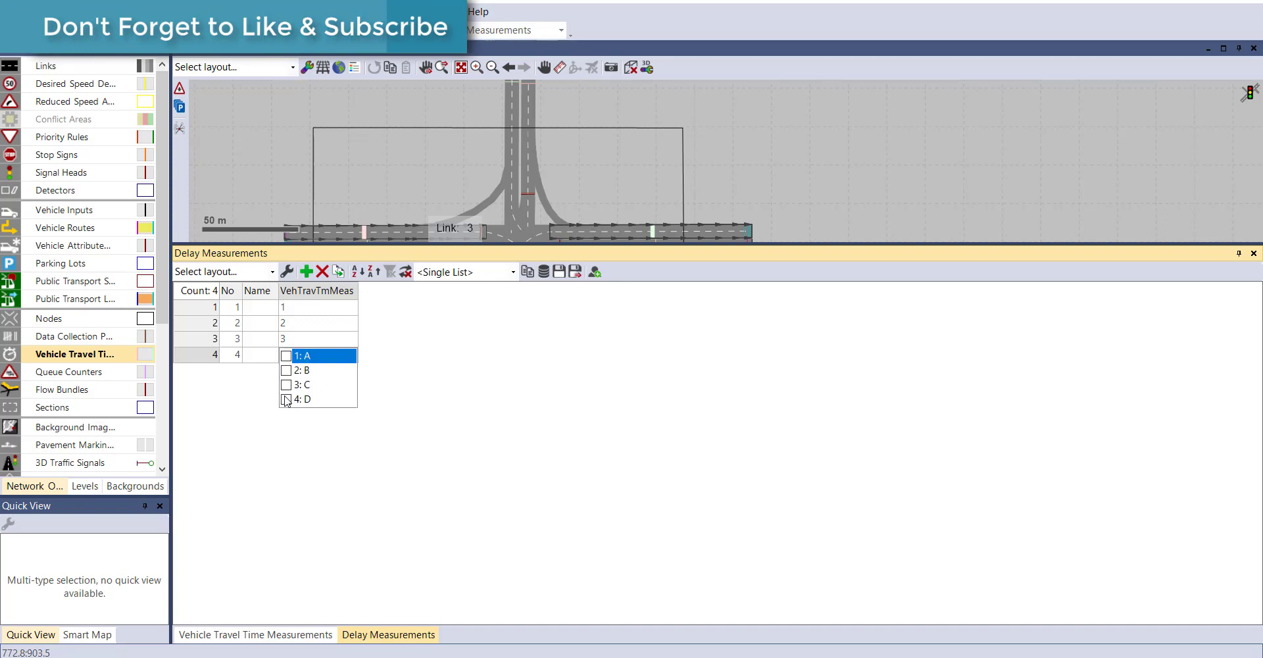
pyautogui.click(468, 420)
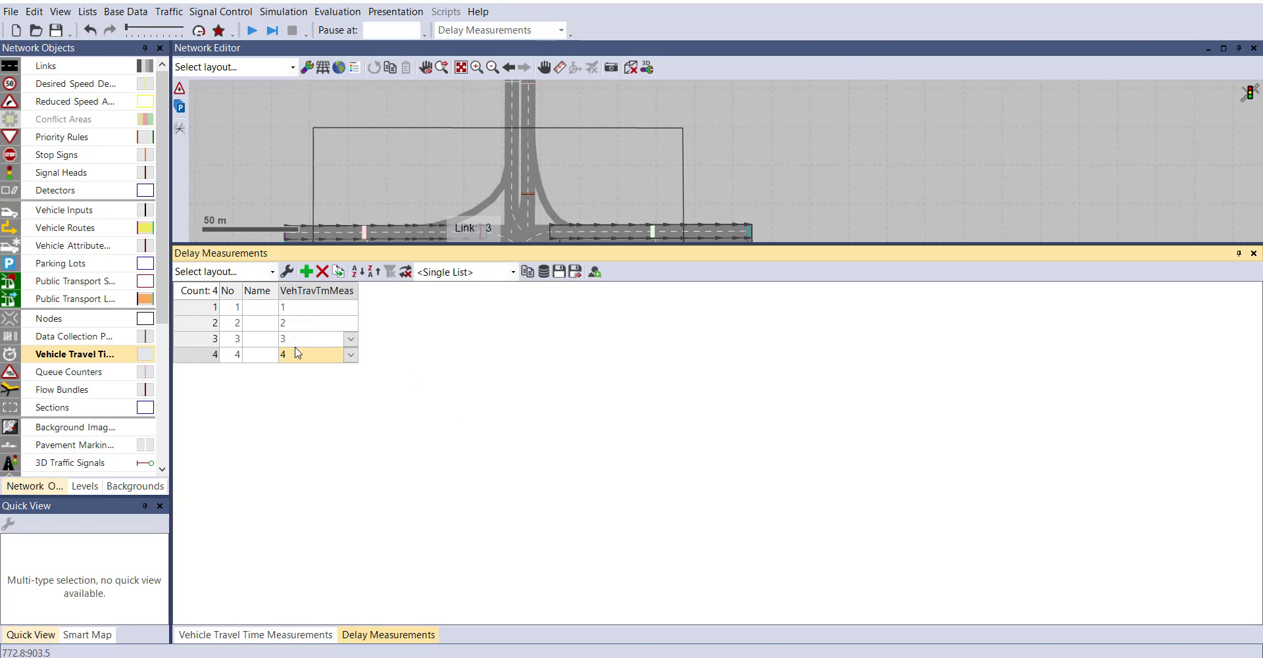
pyautogui.click(1254, 258)
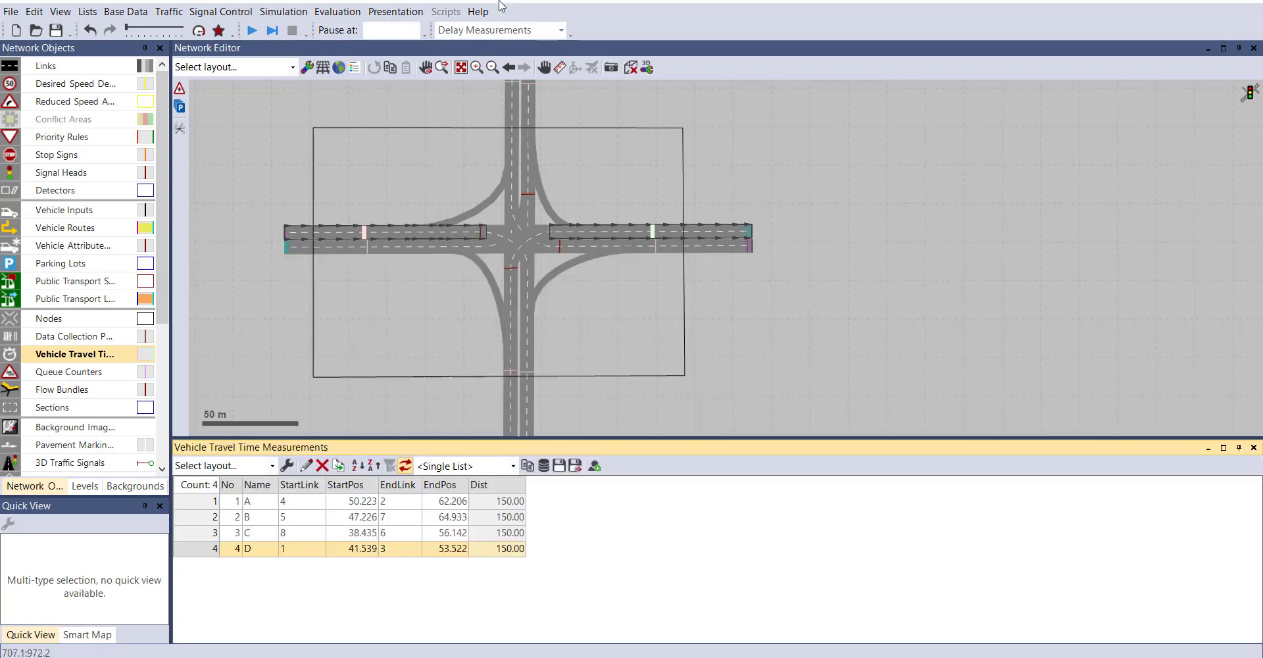
# Enable data collection for delays and vehicle travel times in the evaluation configuration and accept it.
pyautogui.click(348, 12)
pyautogui.click(345, 34)
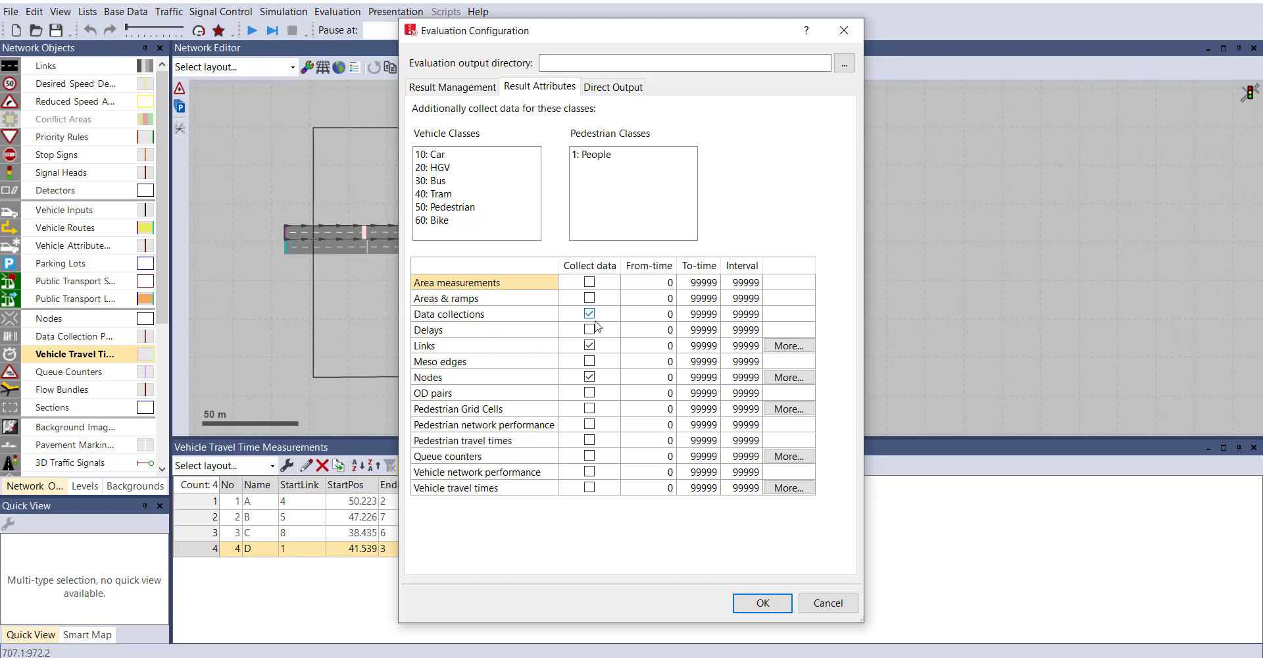
pyautogui.click(589, 330)
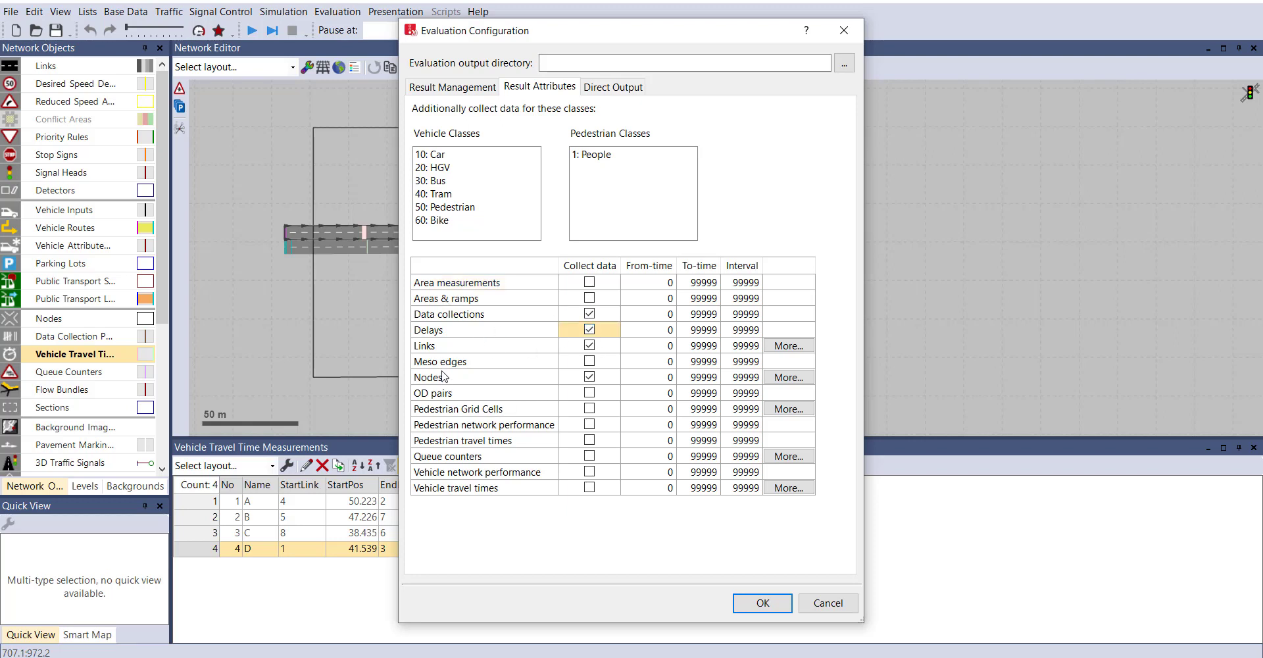
pyautogui.click(589, 487)
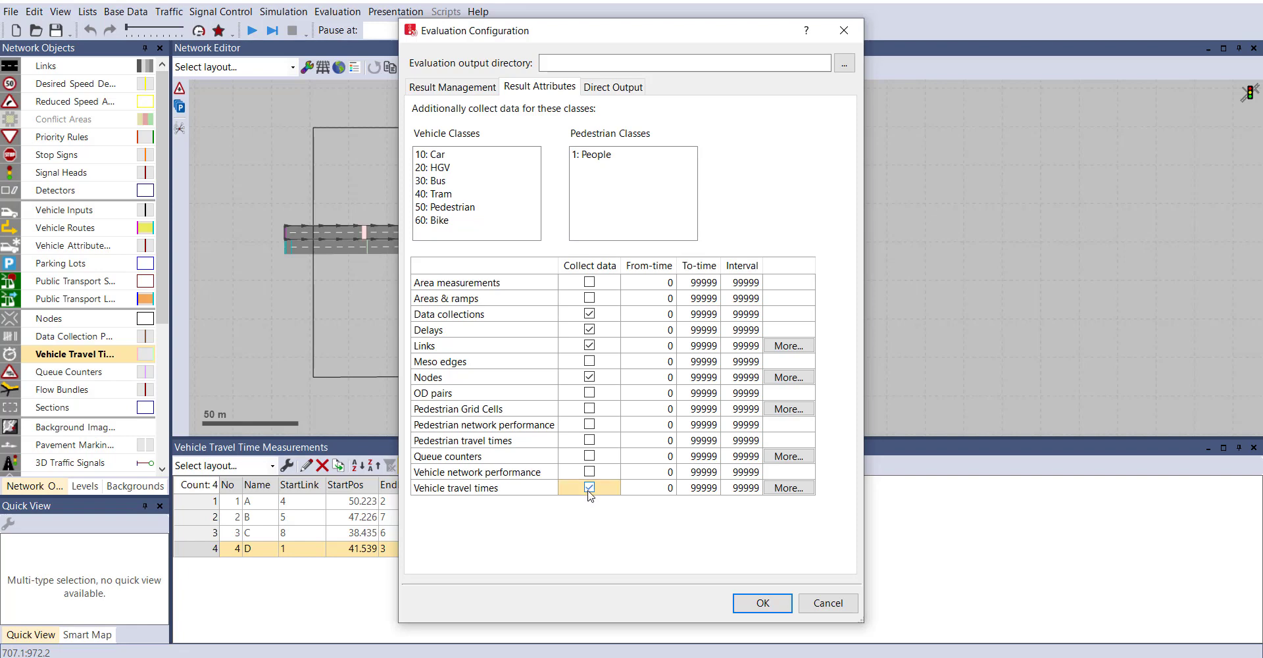
pyautogui.click(762, 602)
# Open the delay results and vehicle travel time results lists.
pyautogui.click(338, 11)
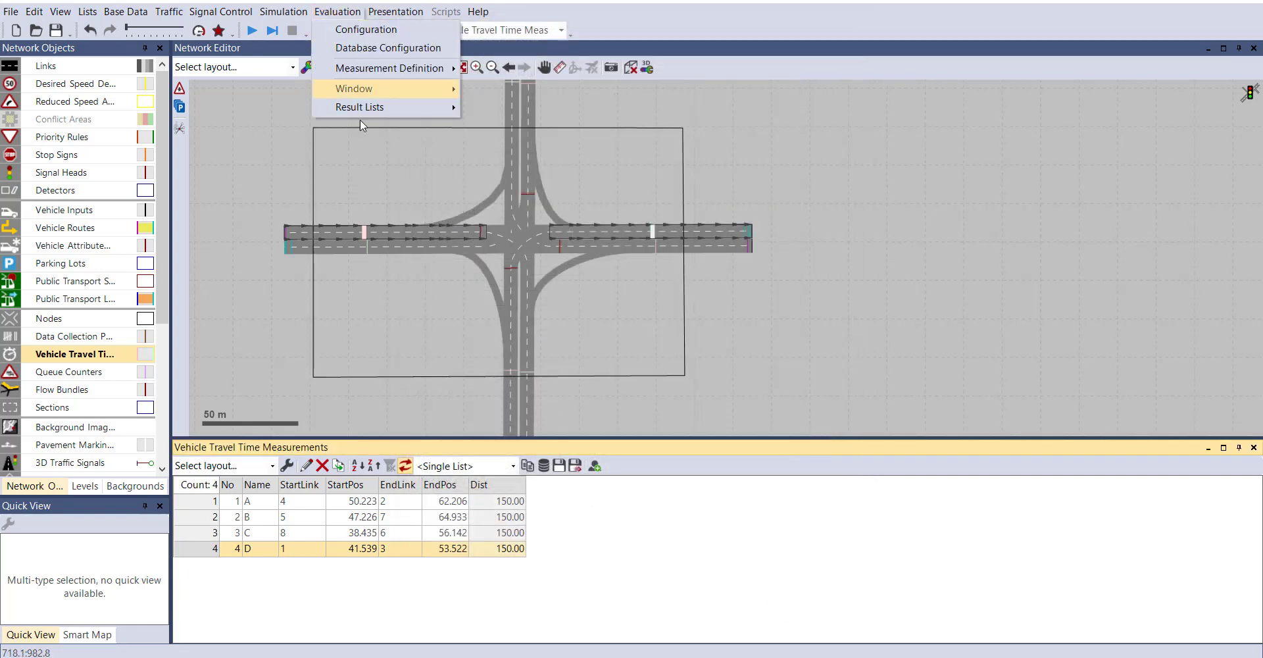
pyautogui.moveTo(366, 108)
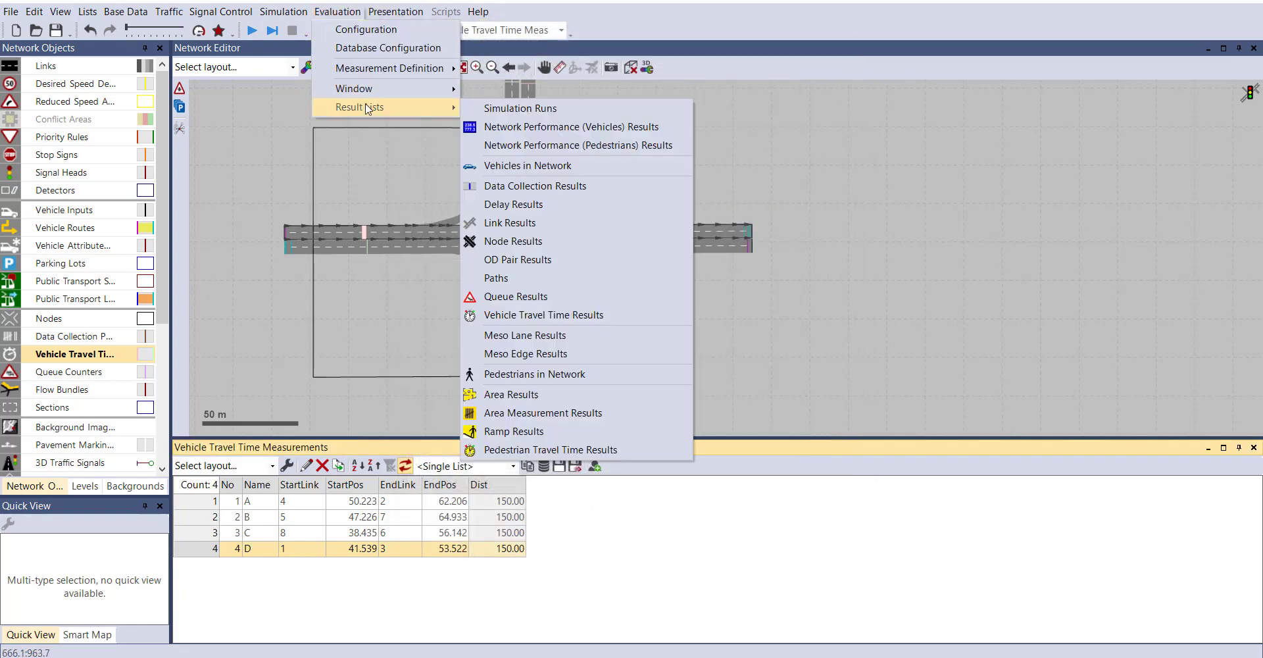
pyautogui.click(544, 203)
pyautogui.click(337, 11)
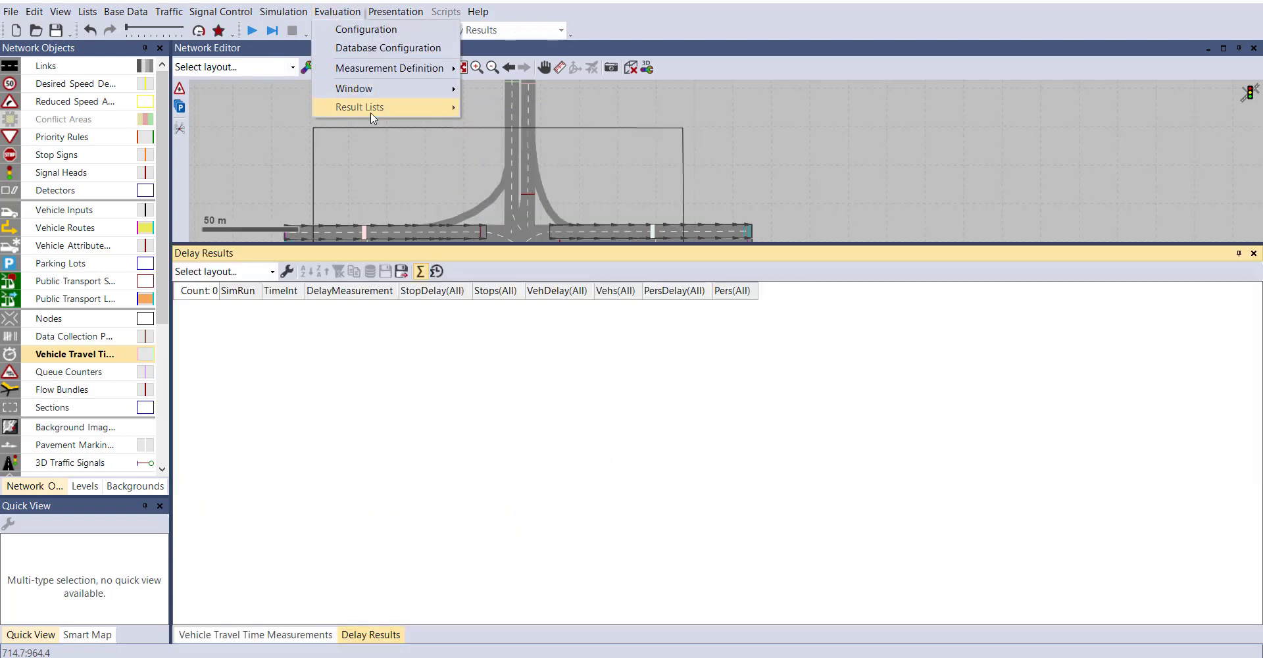
pyautogui.moveTo(373, 110)
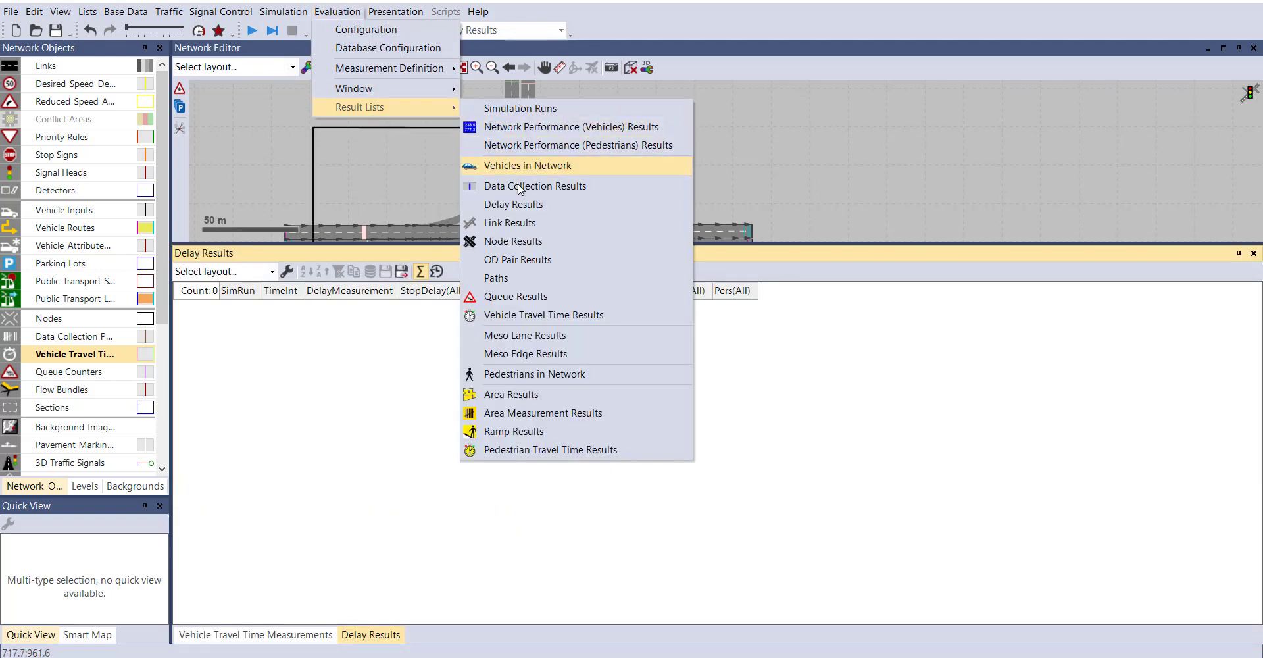
pyautogui.click(556, 318)
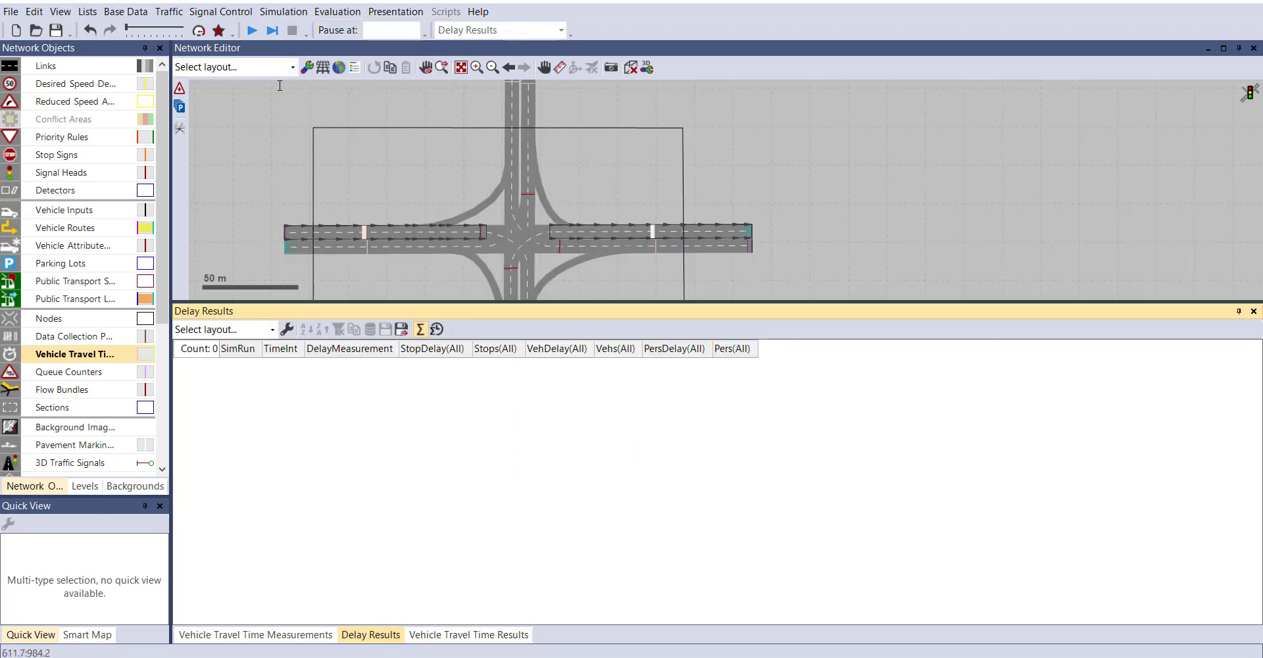
# Run the simulation, saving the changes, and view the vehicle travel time results for measurement A.
pyautogui.click(259, 36)
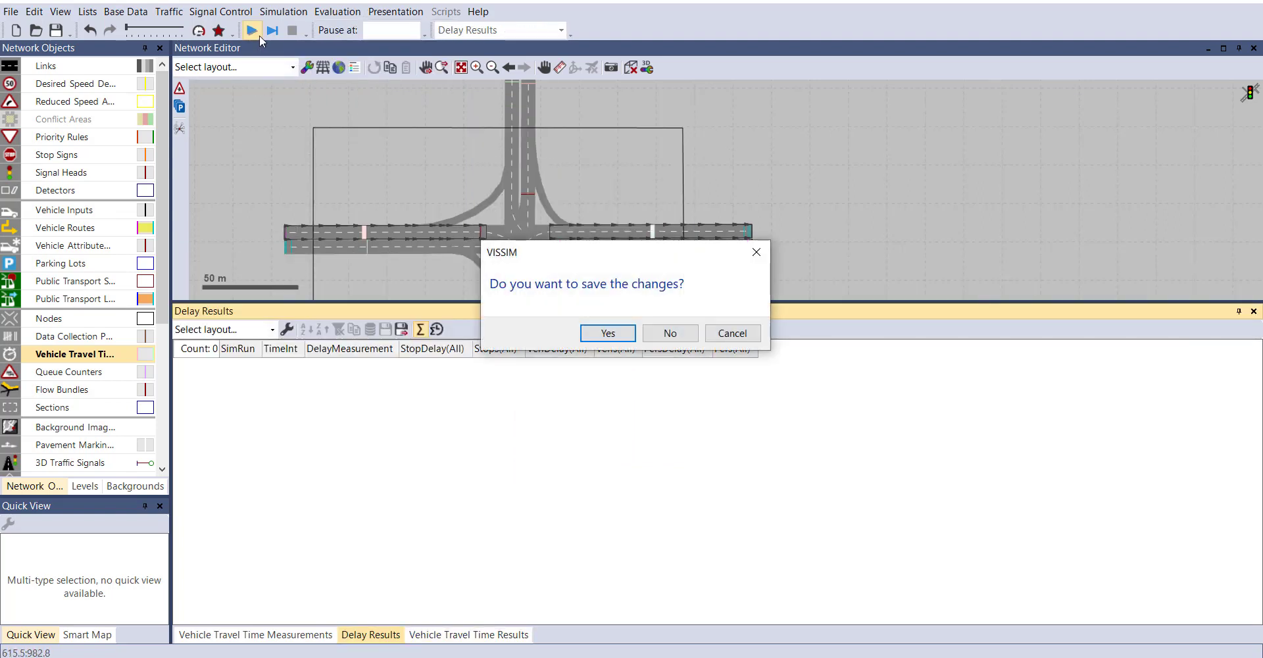
pyautogui.press('Return')
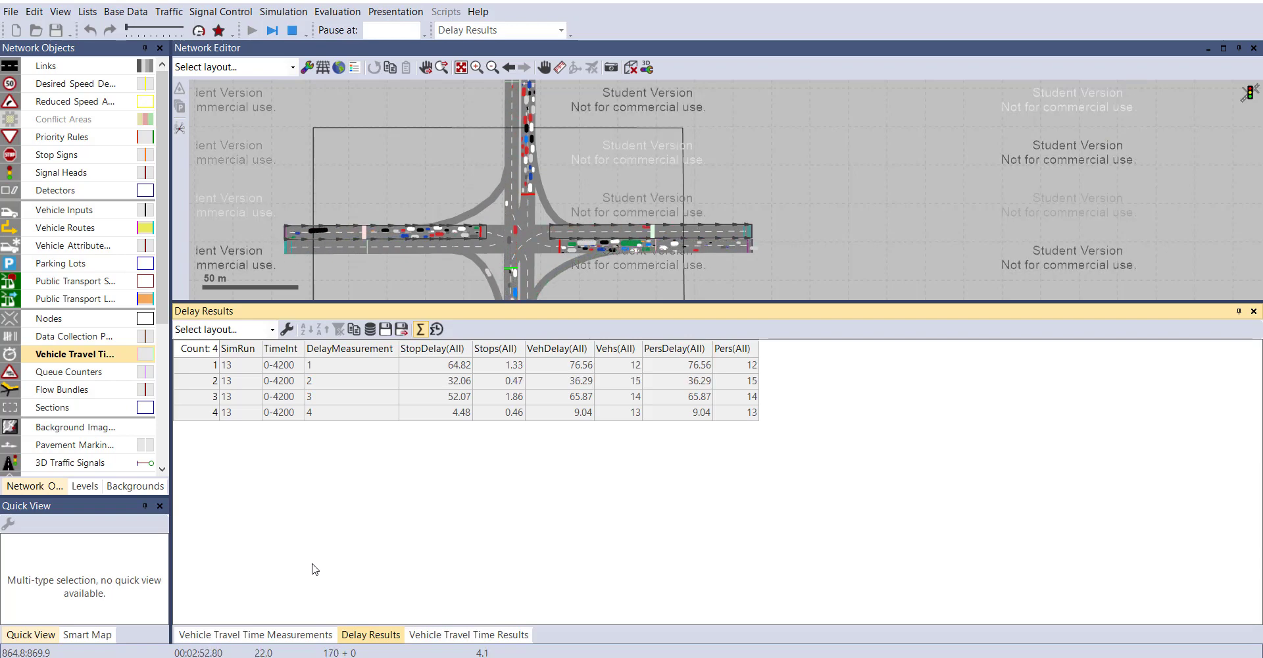
pyautogui.click(460, 635)
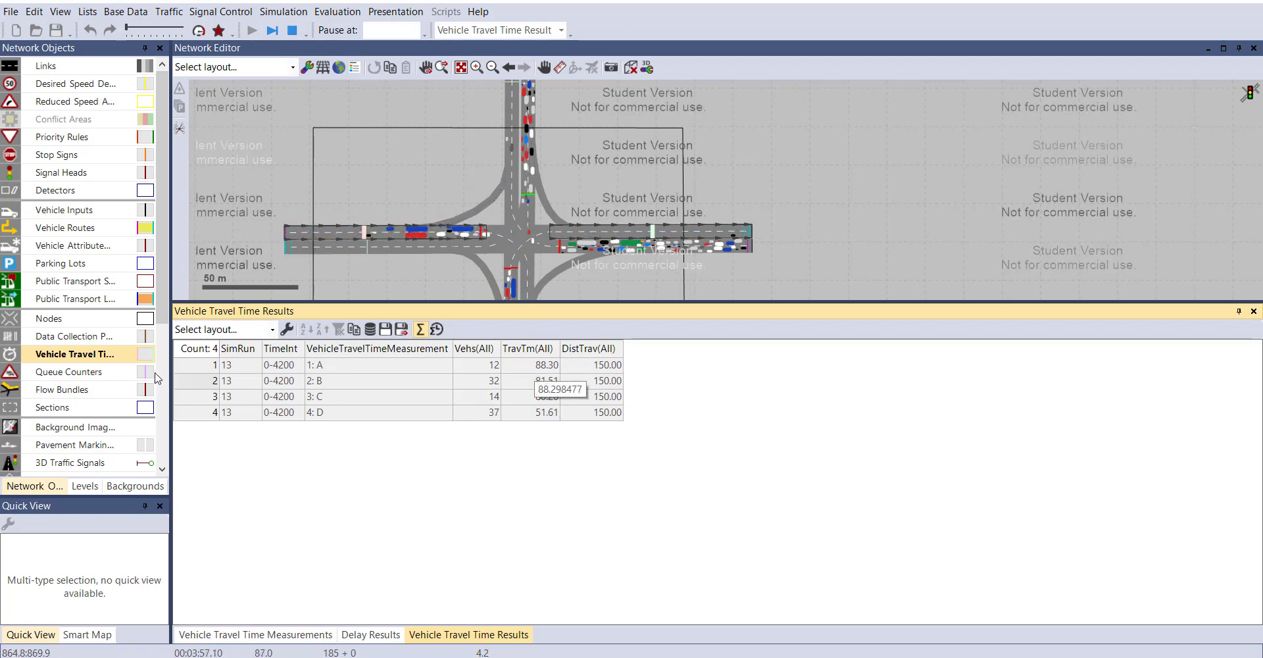
pyautogui.click(211, 365)
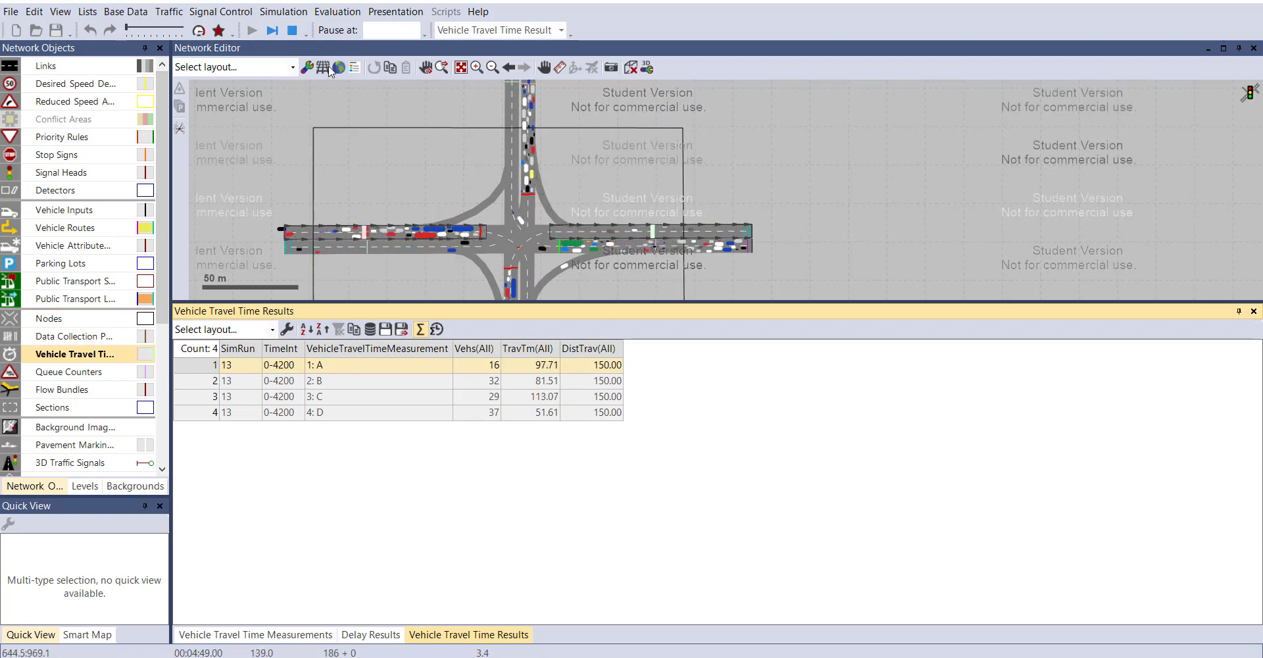
# Stop the simulation run, ignoring its warnings, and close the travel time results, delay results and travel time measurements lists.
pyautogui.click(293, 31)
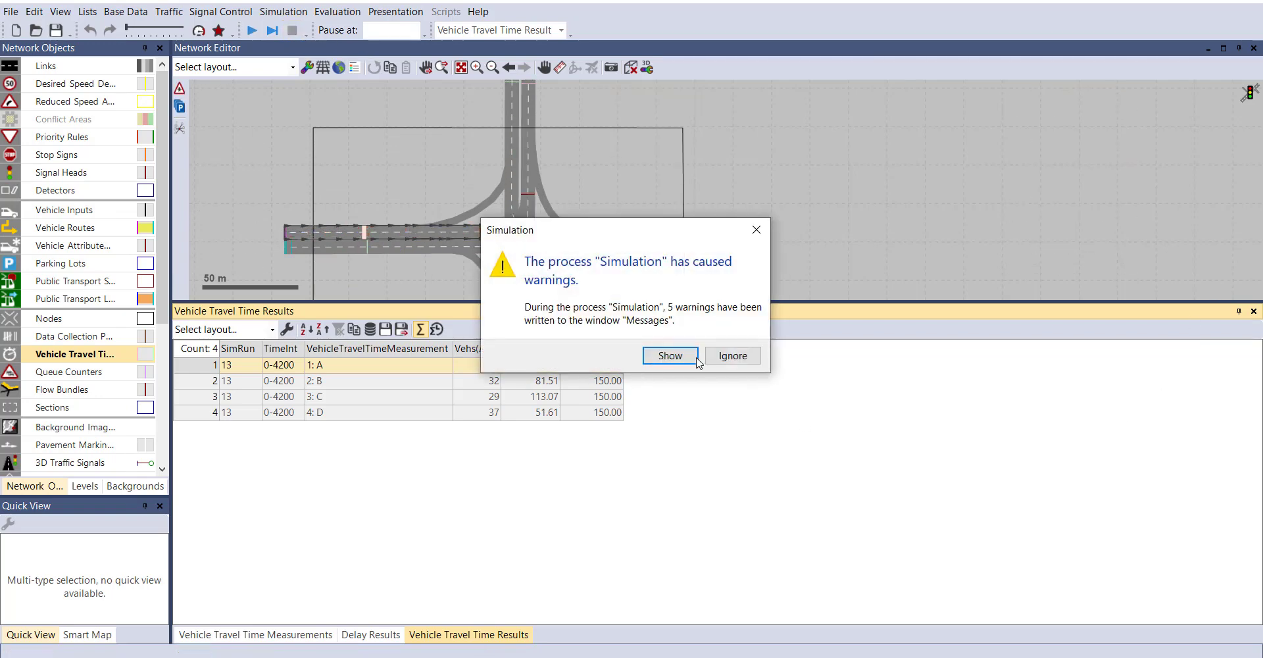
pyautogui.click(733, 356)
pyautogui.click(1252, 310)
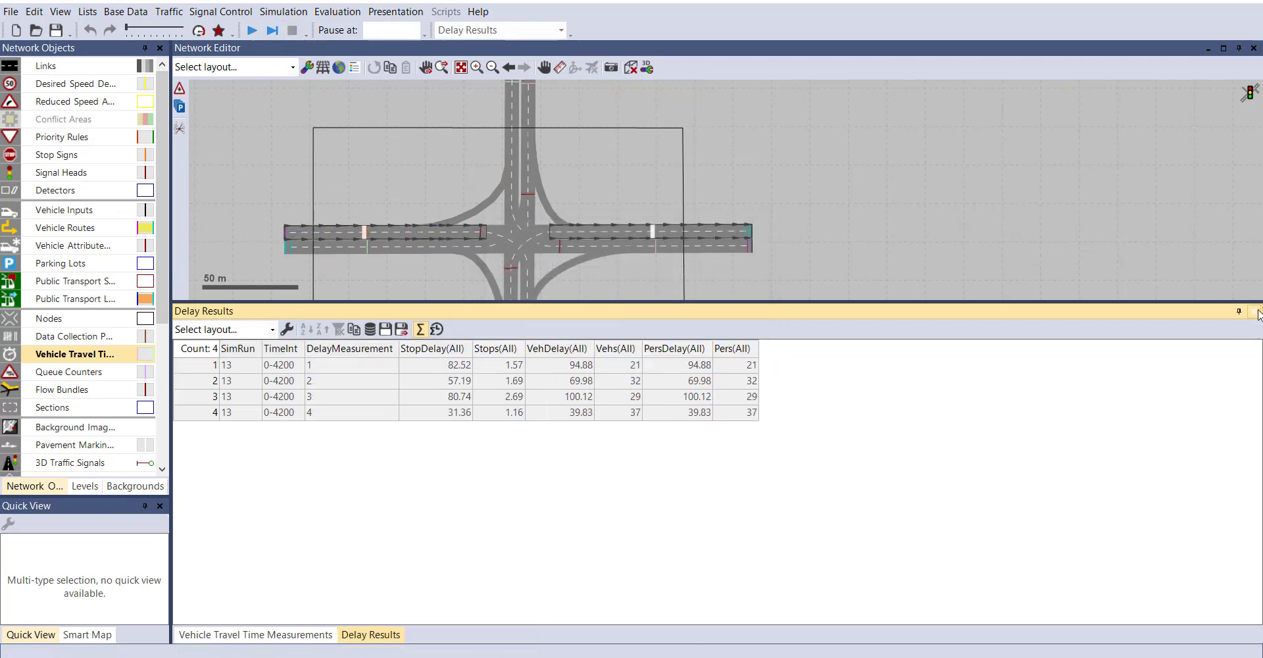
pyautogui.click(1253, 310)
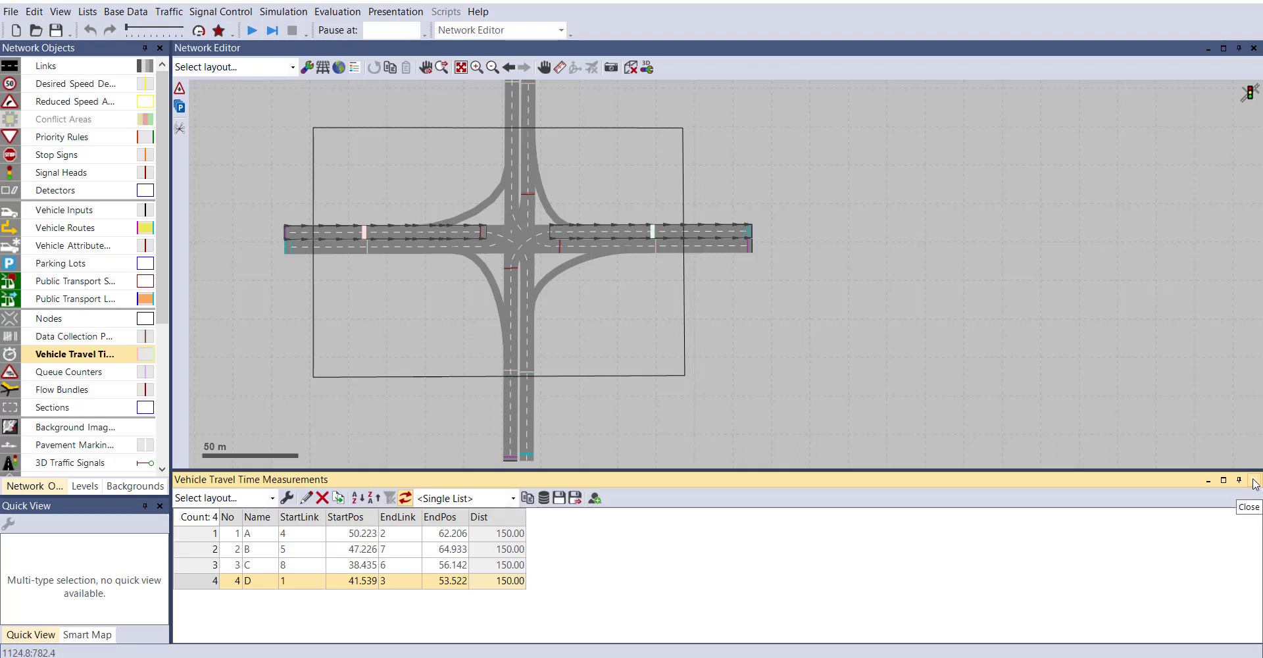
pyautogui.click(1252, 480)
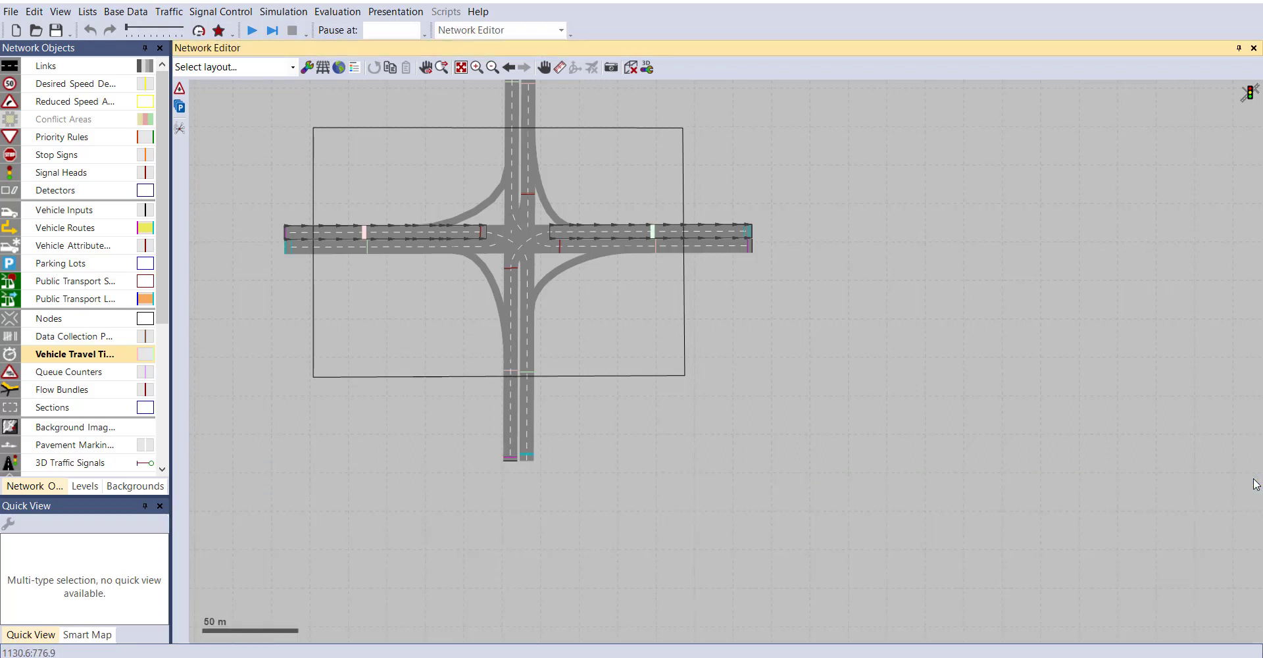
# Place a queue counter at the signal head of each of the four intersection approaches.
pyautogui.click(72, 372)
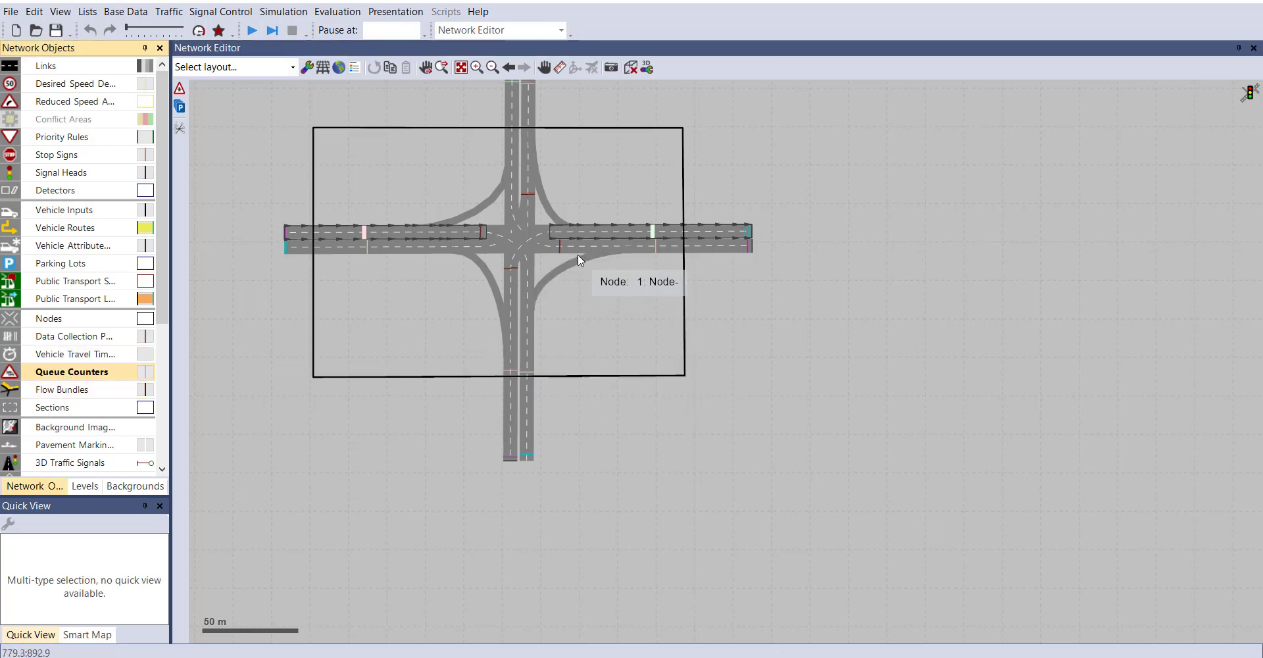
pyautogui.scroll(6, 565, 244)
pyautogui.scroll(6, 553, 248)
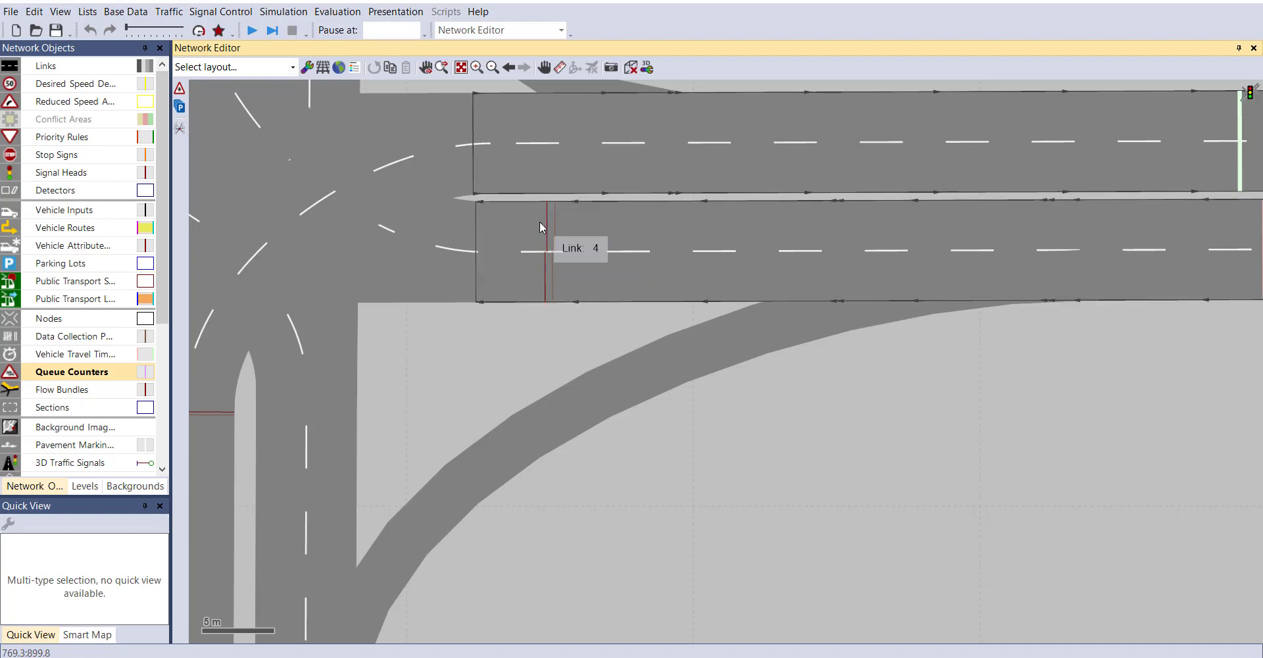
pyautogui.rightClick(539, 221)
pyautogui.scroll(-5, 784, 171)
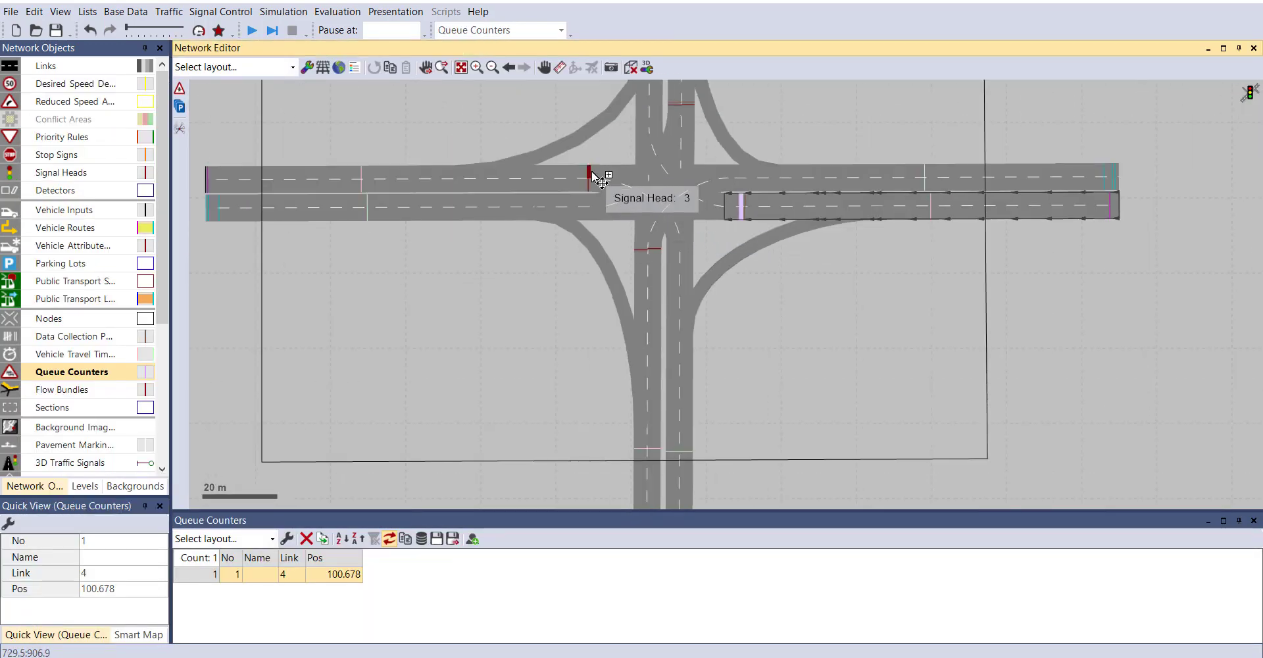
pyautogui.rightClick(593, 169)
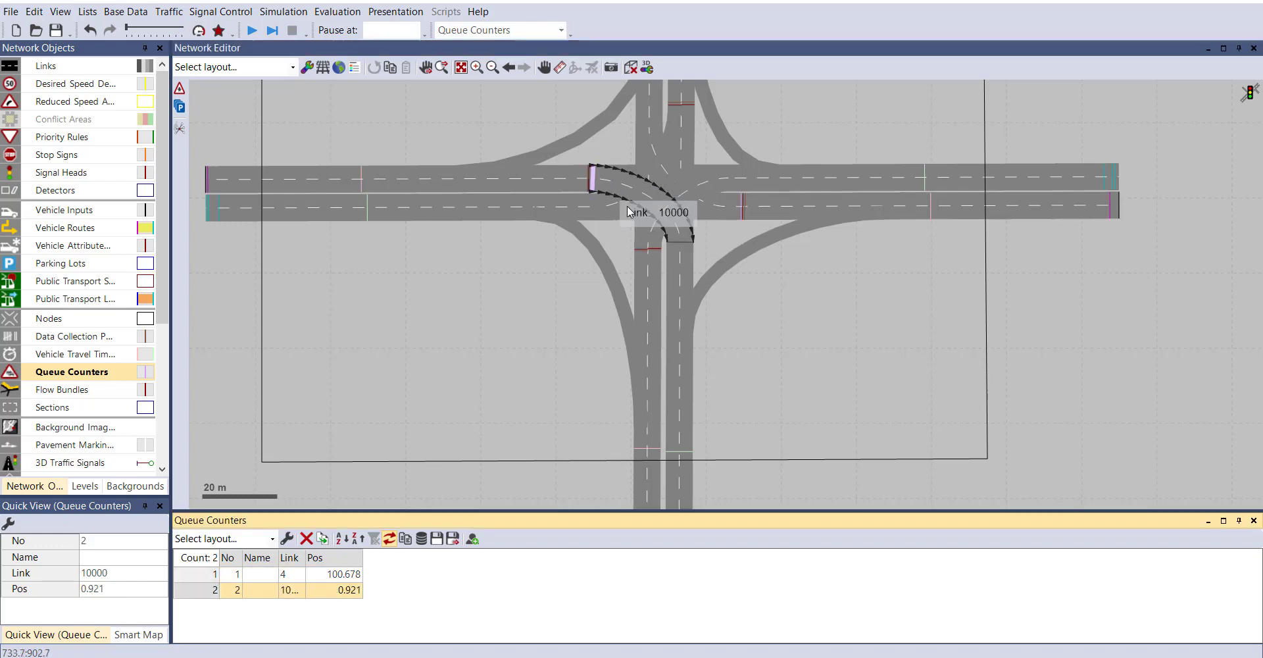
pyautogui.rightClick(648, 245)
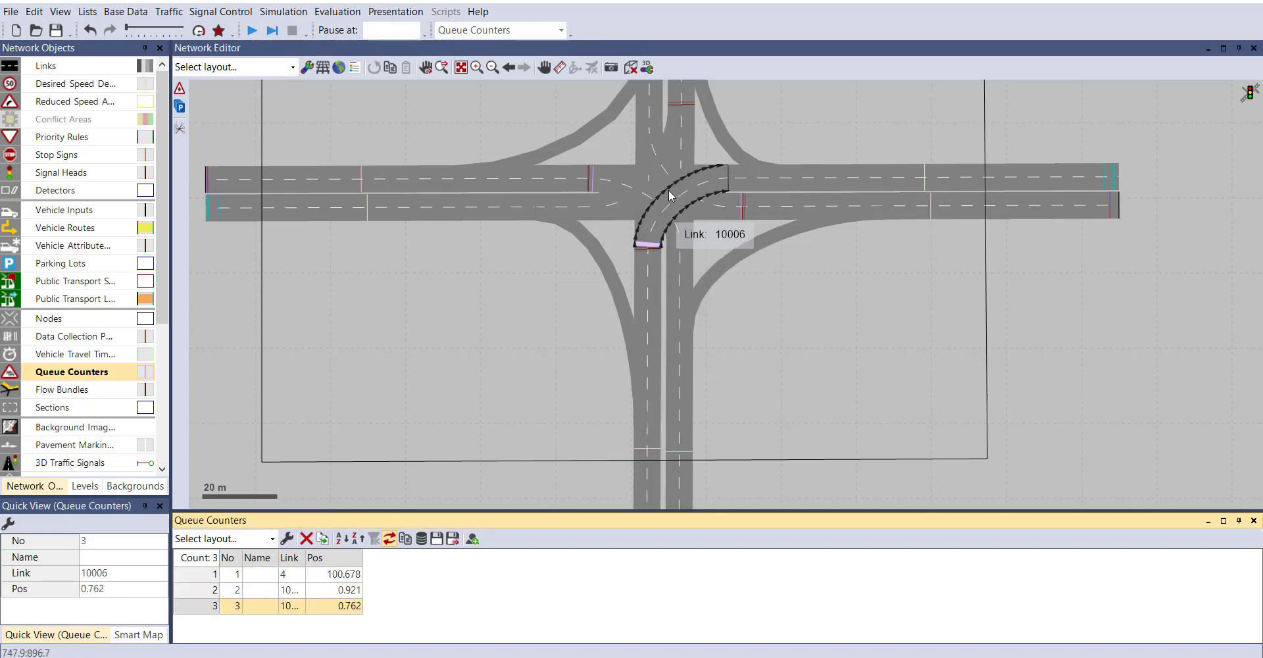
pyautogui.rightClick(677, 106)
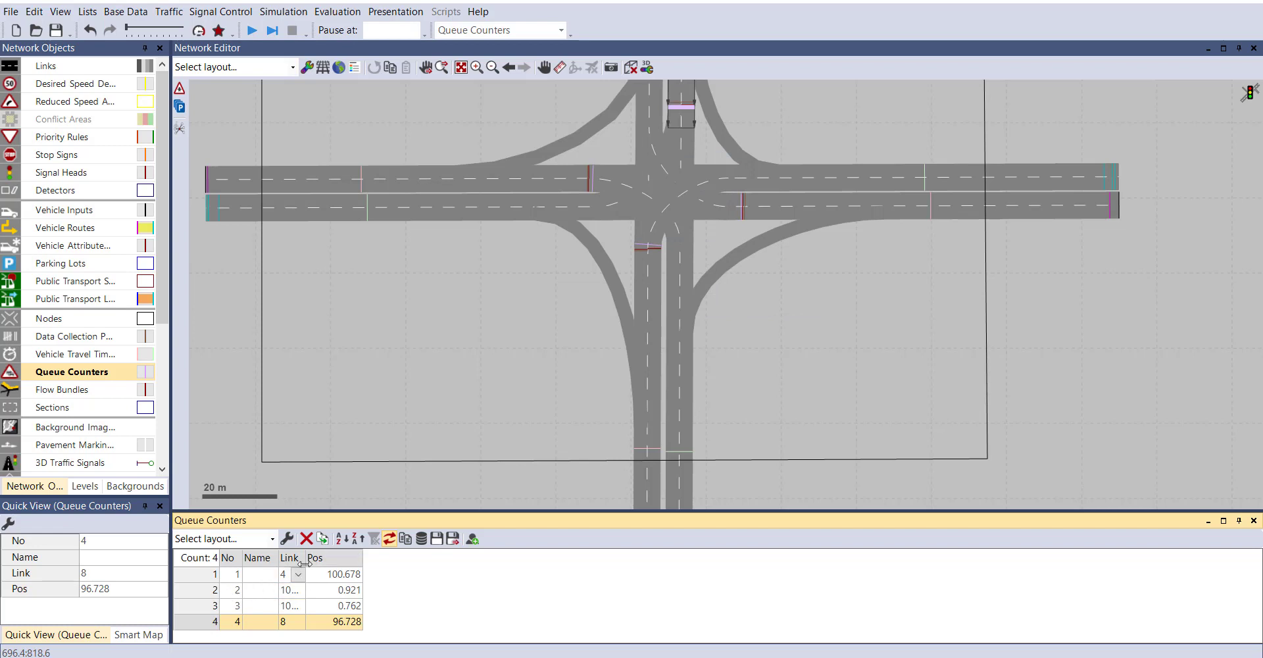
# Widen the Link column, enlarge the queue counters list, and check the location of counter 1 in the network.
pyautogui.doubleClick(332, 564)
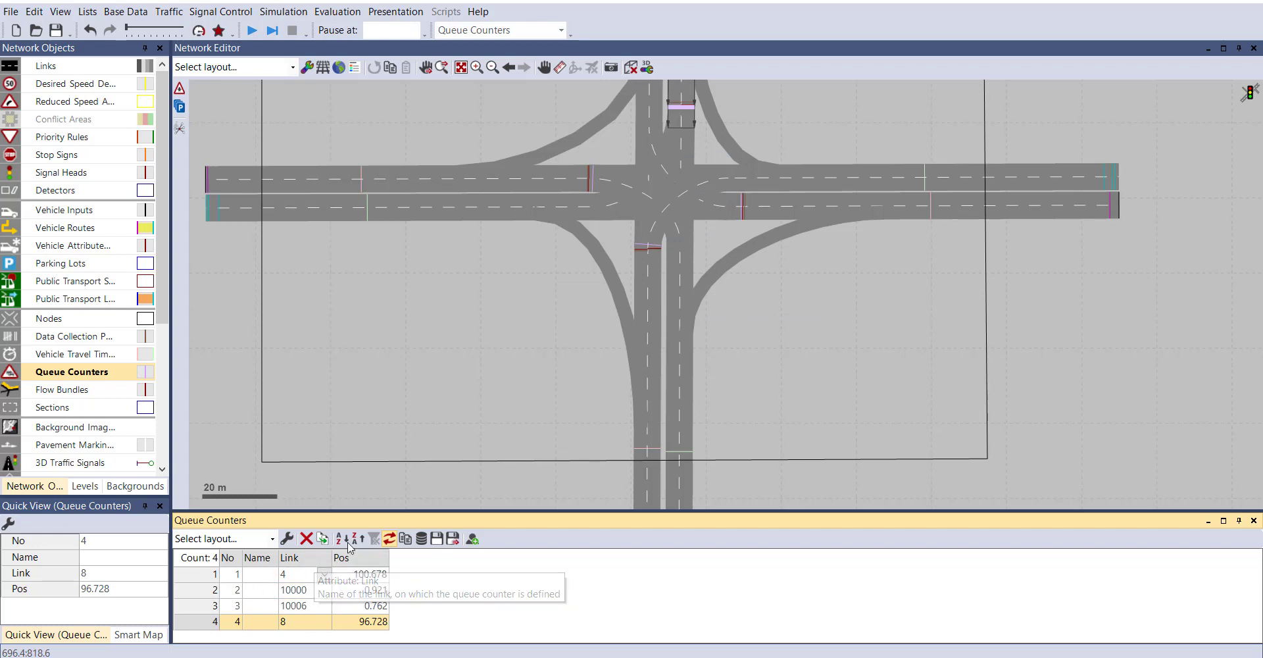
pyautogui.moveTo(361, 511); pyautogui.dragTo(361, 273)
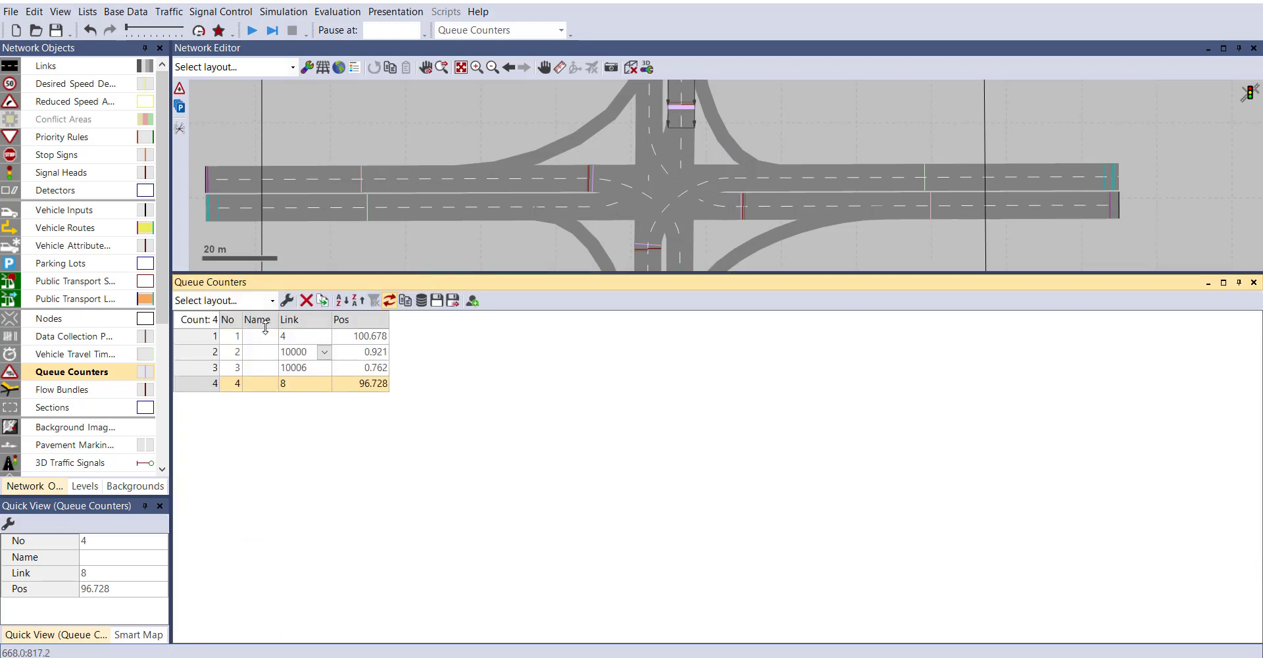
pyautogui.click(207, 337)
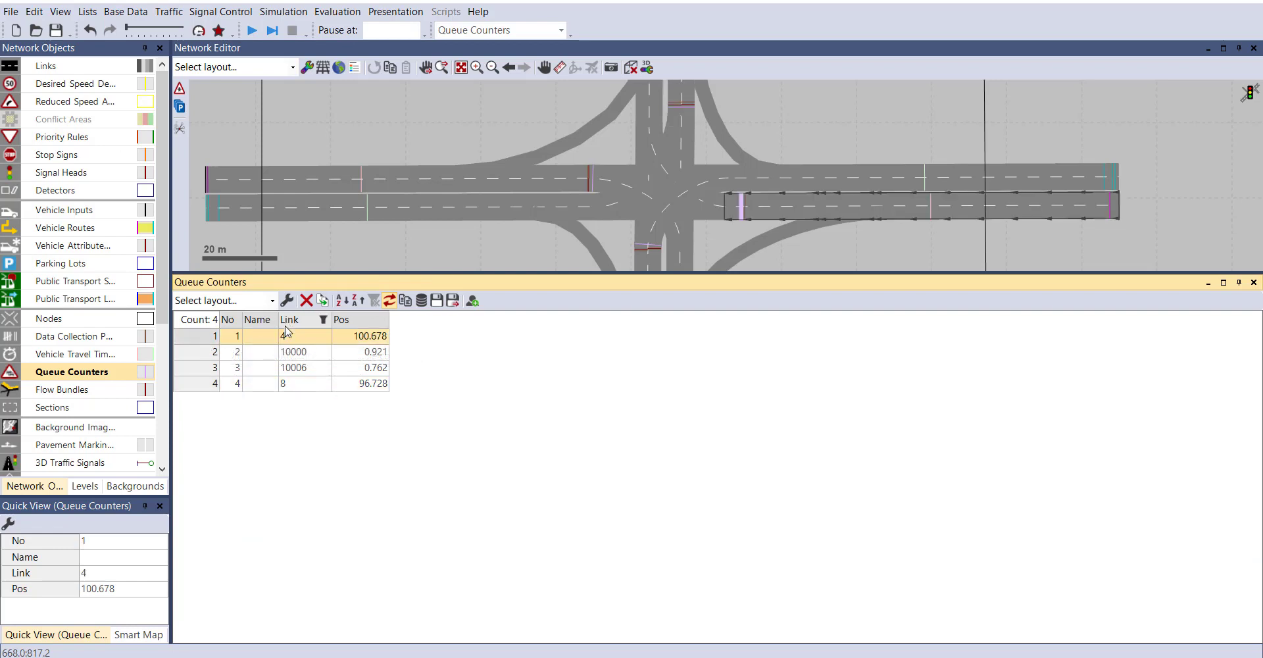
# Move queue counter 2 off connector 10000 onto link 1, just upstream of signal head 3, at about position 101.4.
pyautogui.click(202, 354)
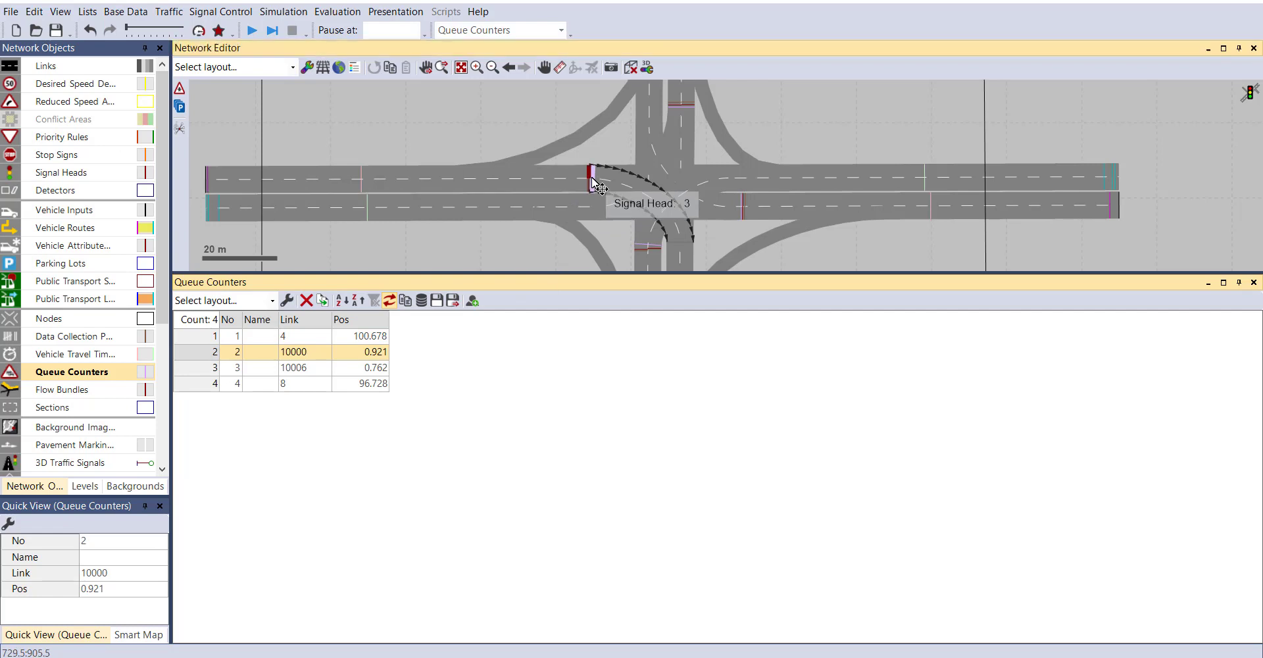
pyautogui.scroll(2, 592, 191)
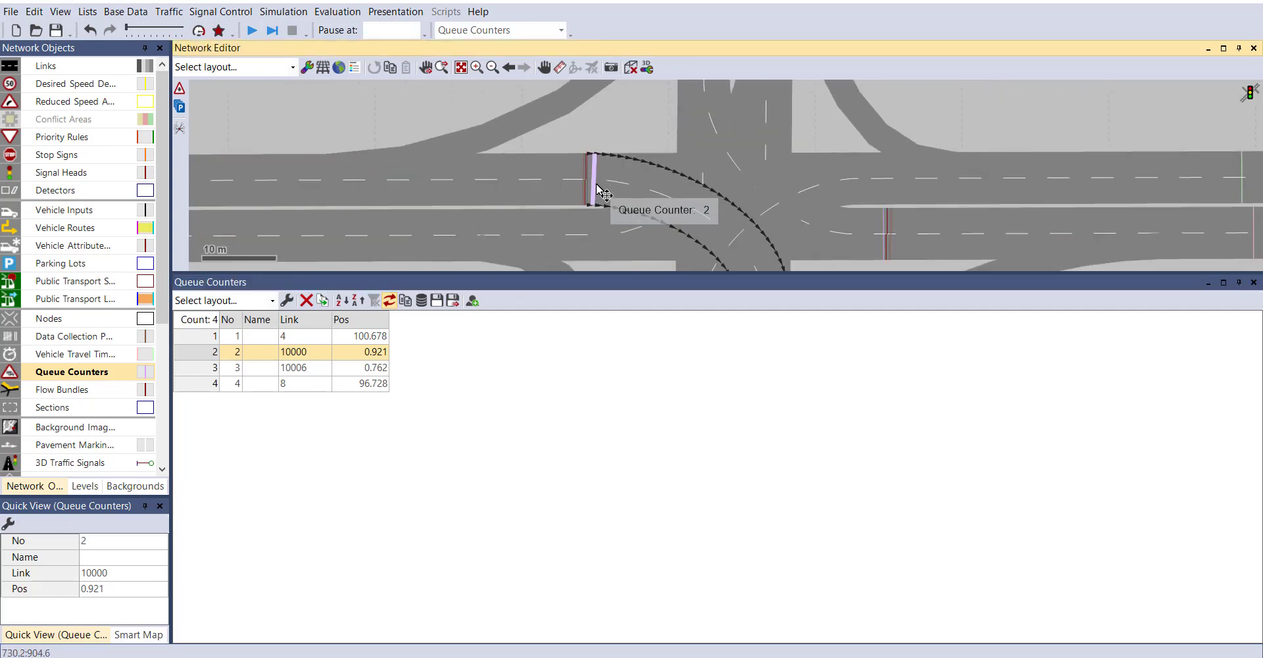
pyautogui.moveTo(595, 186); pyautogui.dragTo(580, 177)
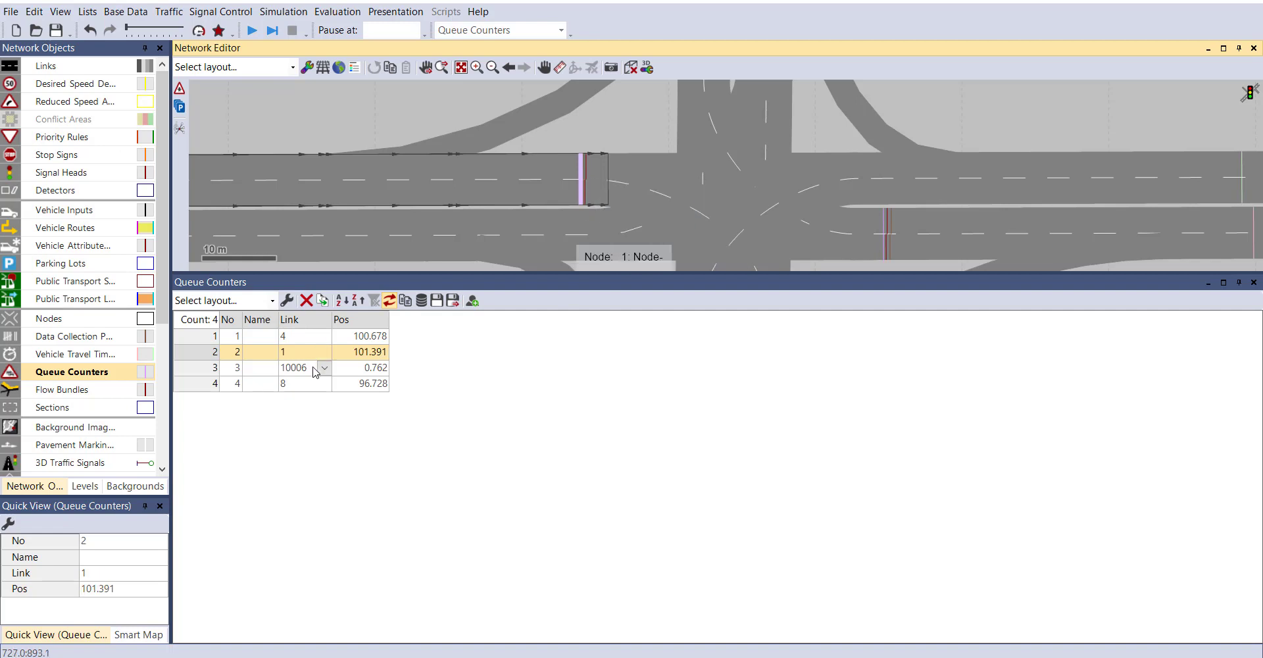
# Move queue counter 3 off connector 10006 onto link 5, upstream of signal head 1 at about position 99.4, and close the queue counters list.
pyautogui.scroll(-3, 583, 90)
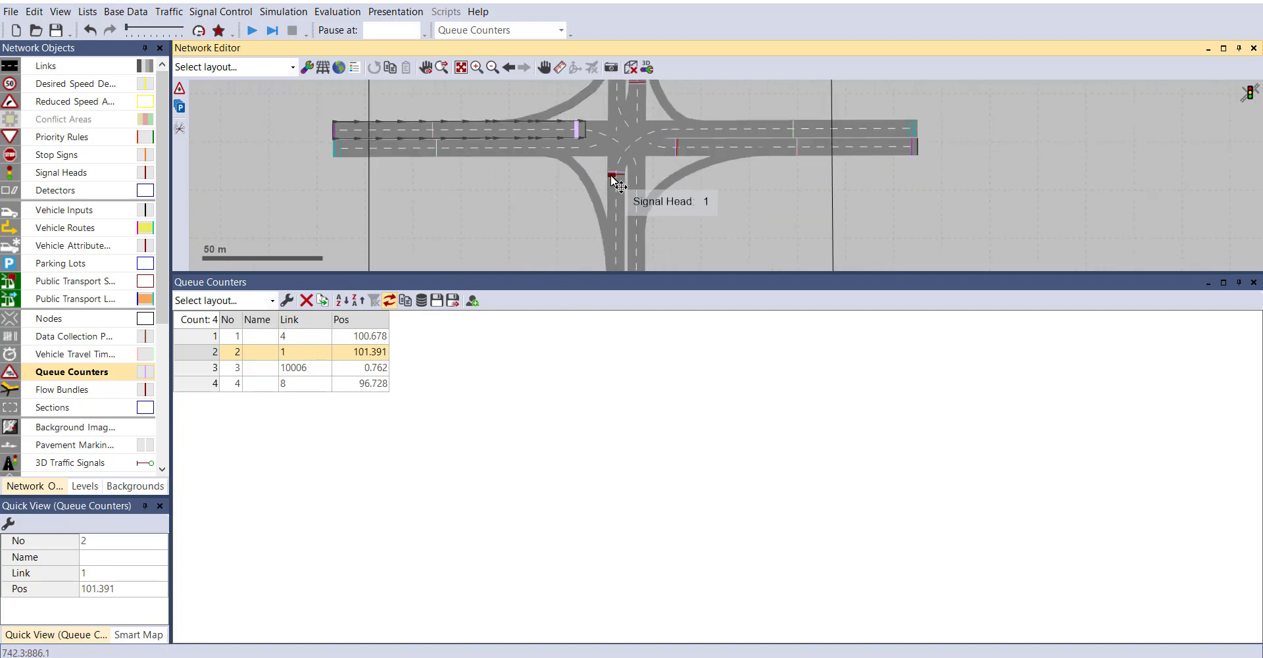
pyautogui.scroll(2, 612, 175)
pyautogui.scroll(1, 624, 175)
pyautogui.click(201, 367)
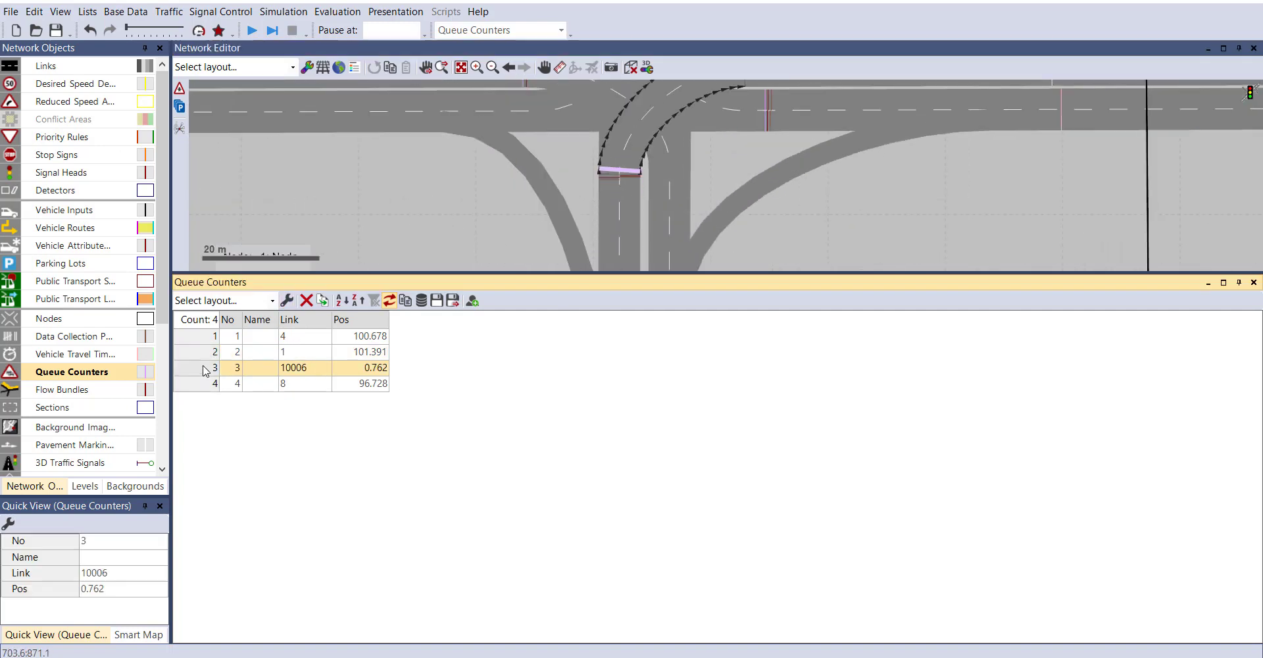
pyautogui.moveTo(617, 171); pyautogui.dragTo(620, 189)
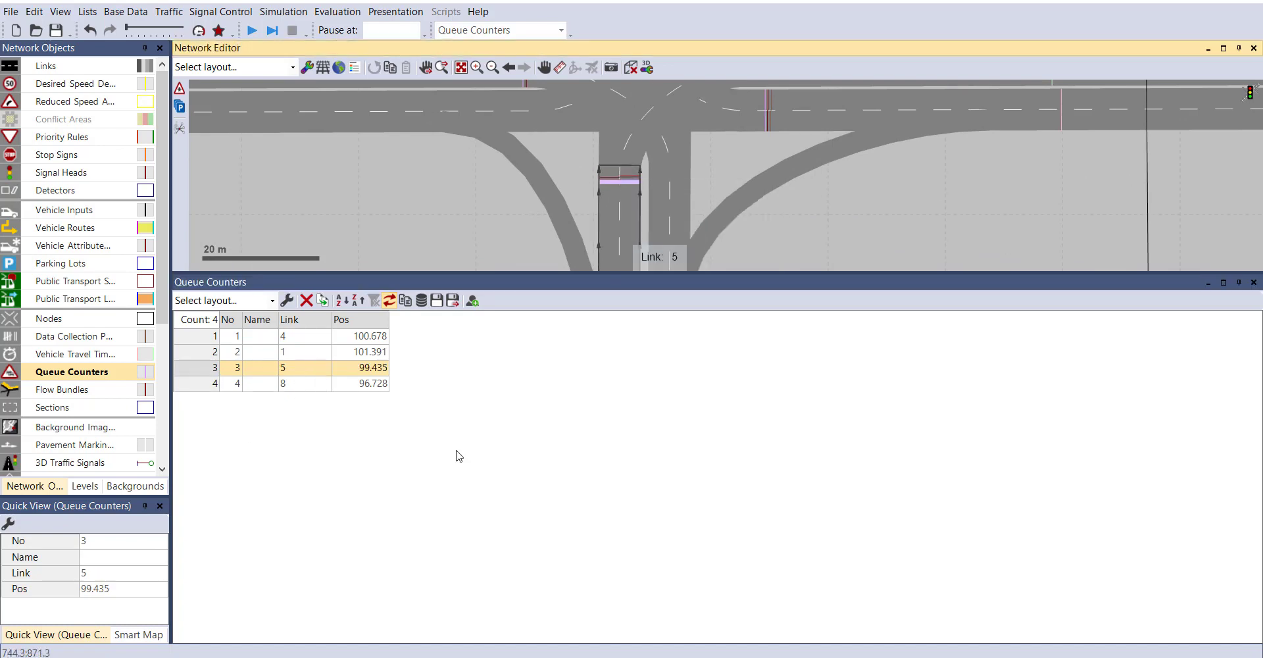
pyautogui.scroll(-4, 514, 204)
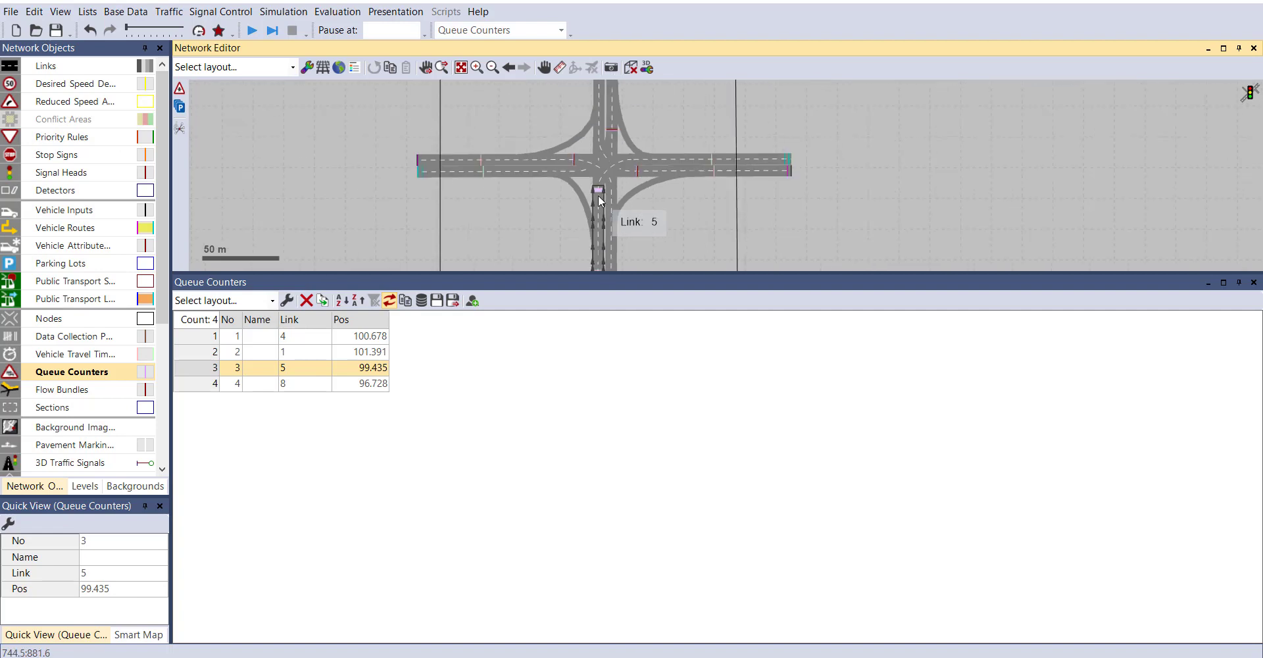
pyautogui.click(1254, 284)
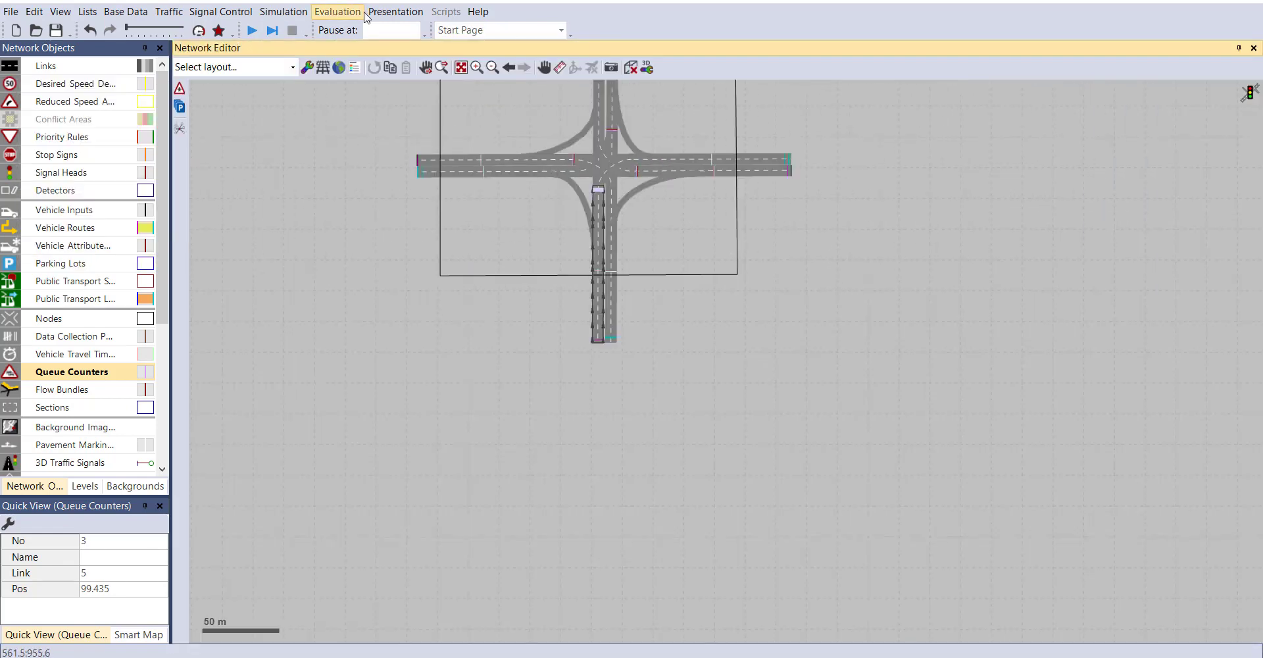
# Enable data collection for queue counters in the evaluation configuration, review and accept the queue definition settings, and accept the configuration.
pyautogui.click(359, 16)
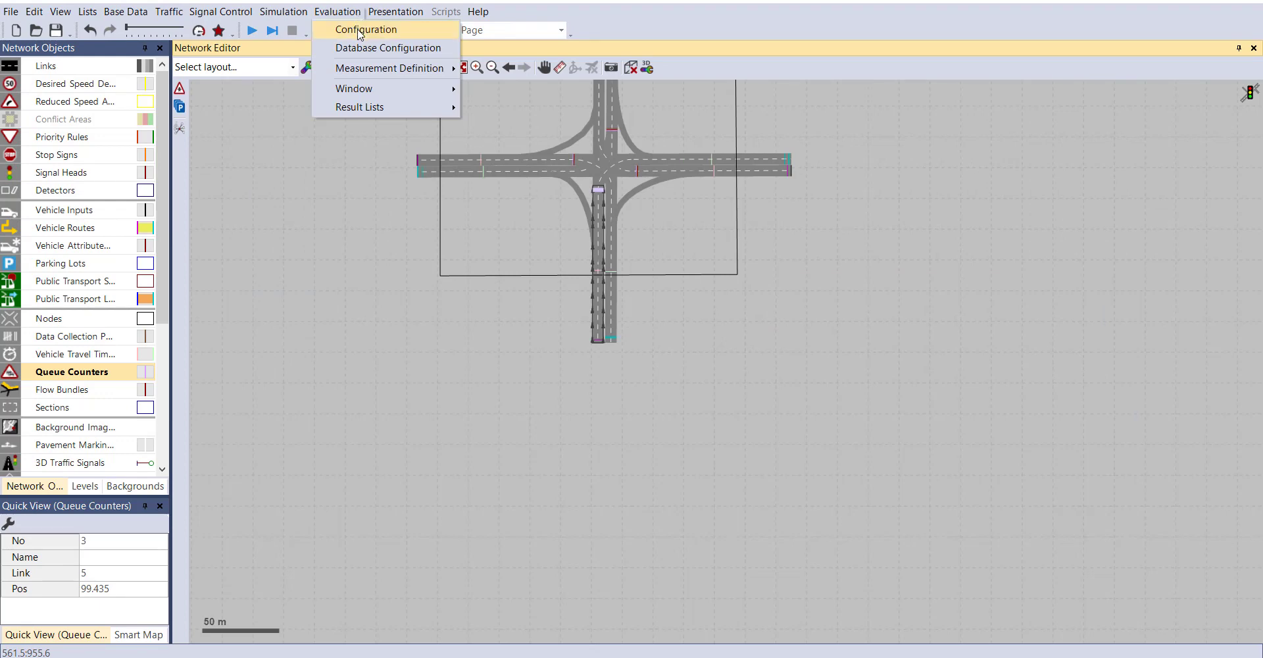
pyautogui.click(360, 31)
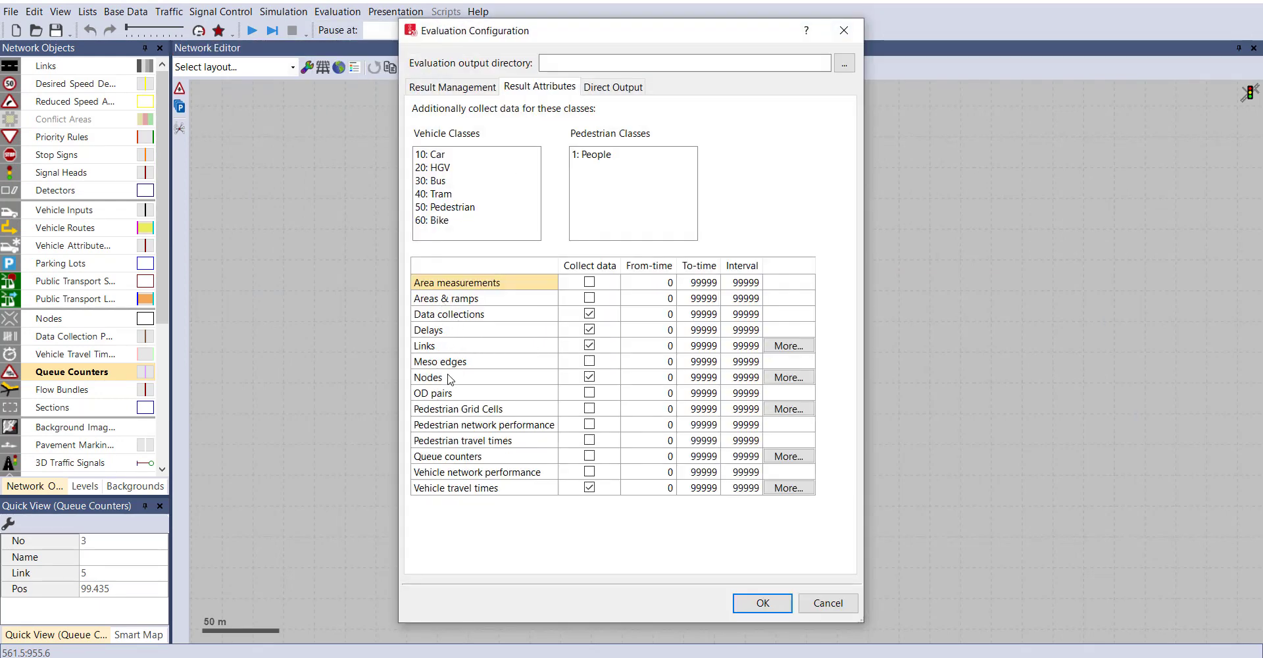
pyautogui.click(588, 456)
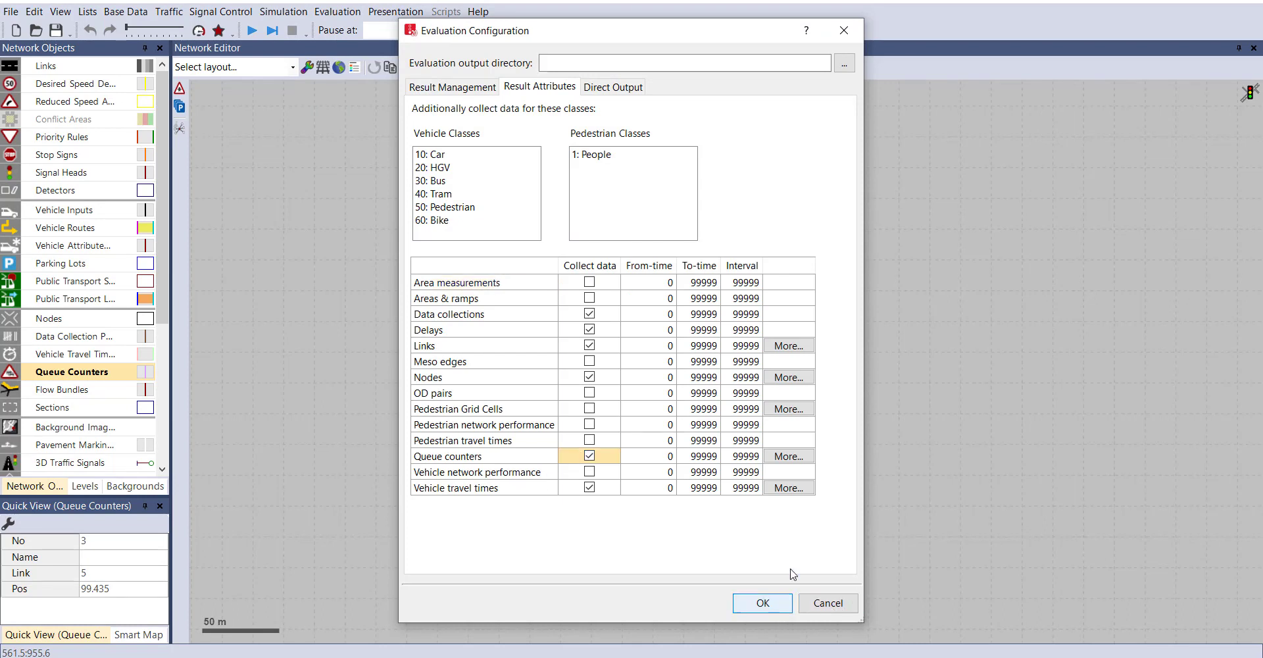
pyautogui.click(792, 458)
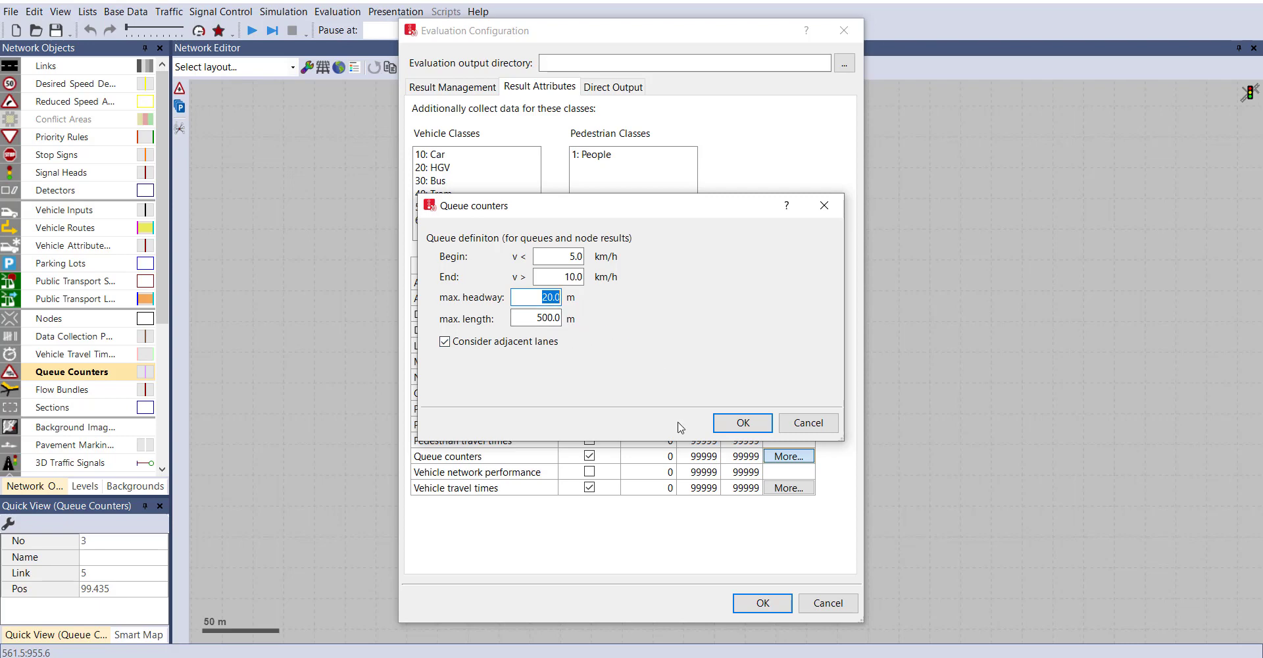
pyautogui.click(760, 424)
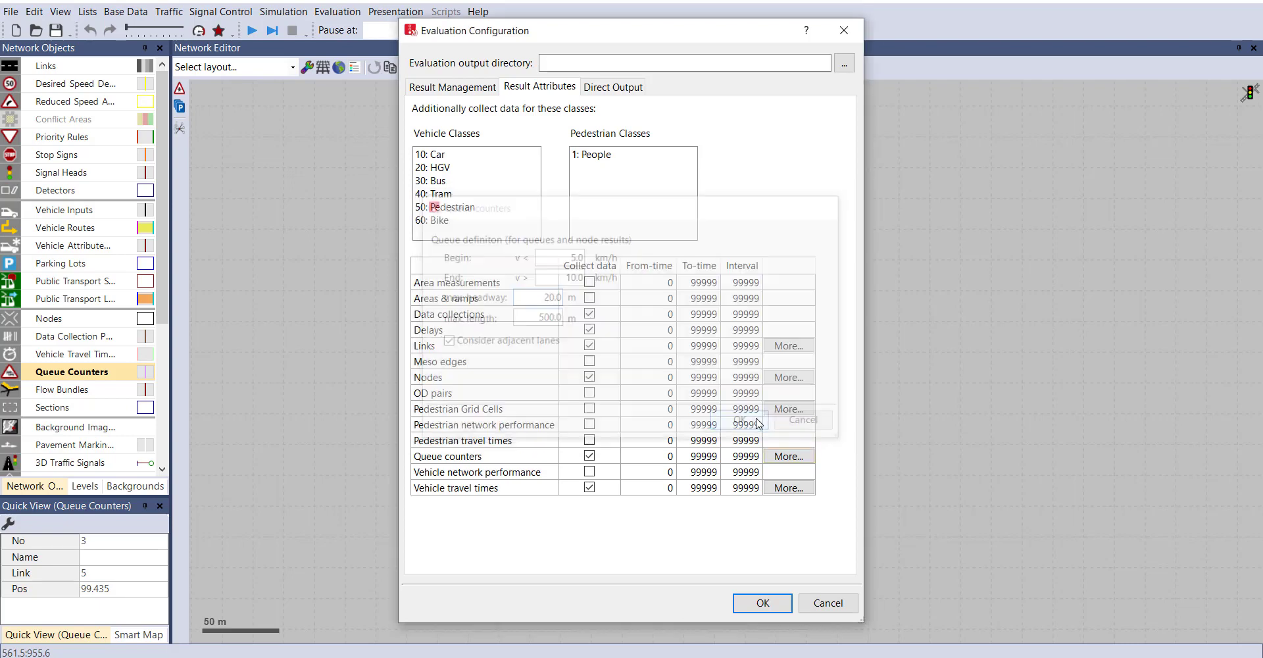
pyautogui.click(762, 603)
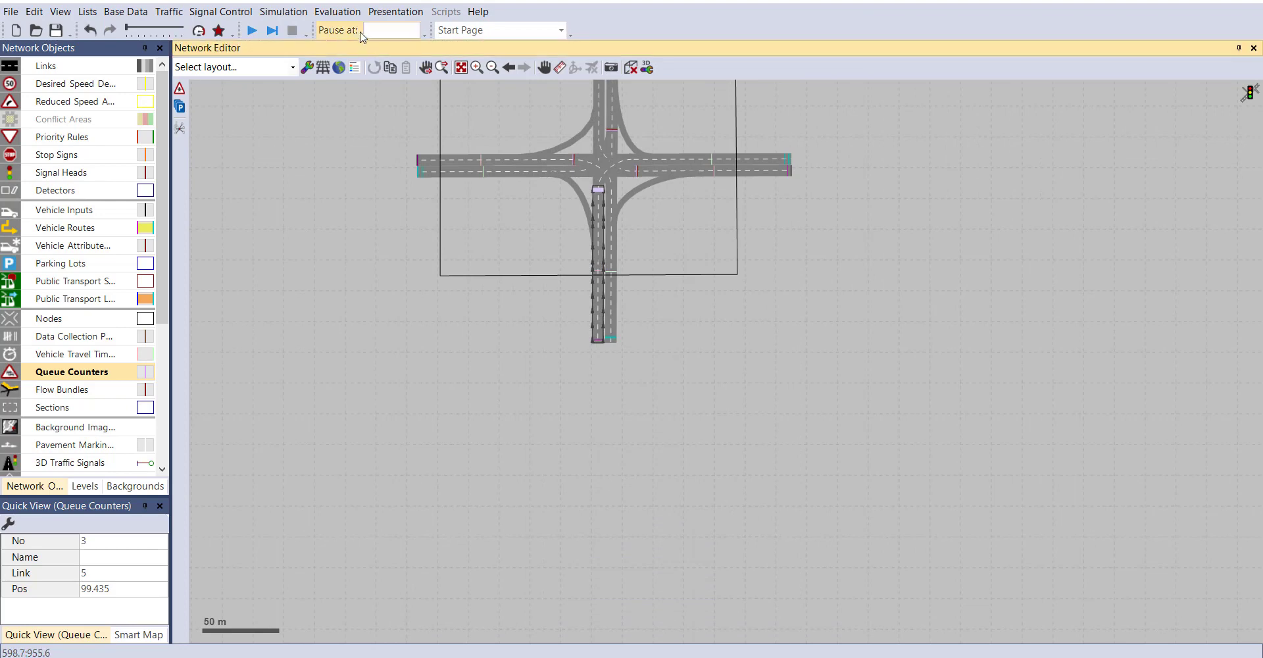
# Open the queue results list and run the simulation, saving the changes, with the list enlarged to follow the results.
pyautogui.click(350, 13)
pyautogui.moveTo(366, 109)
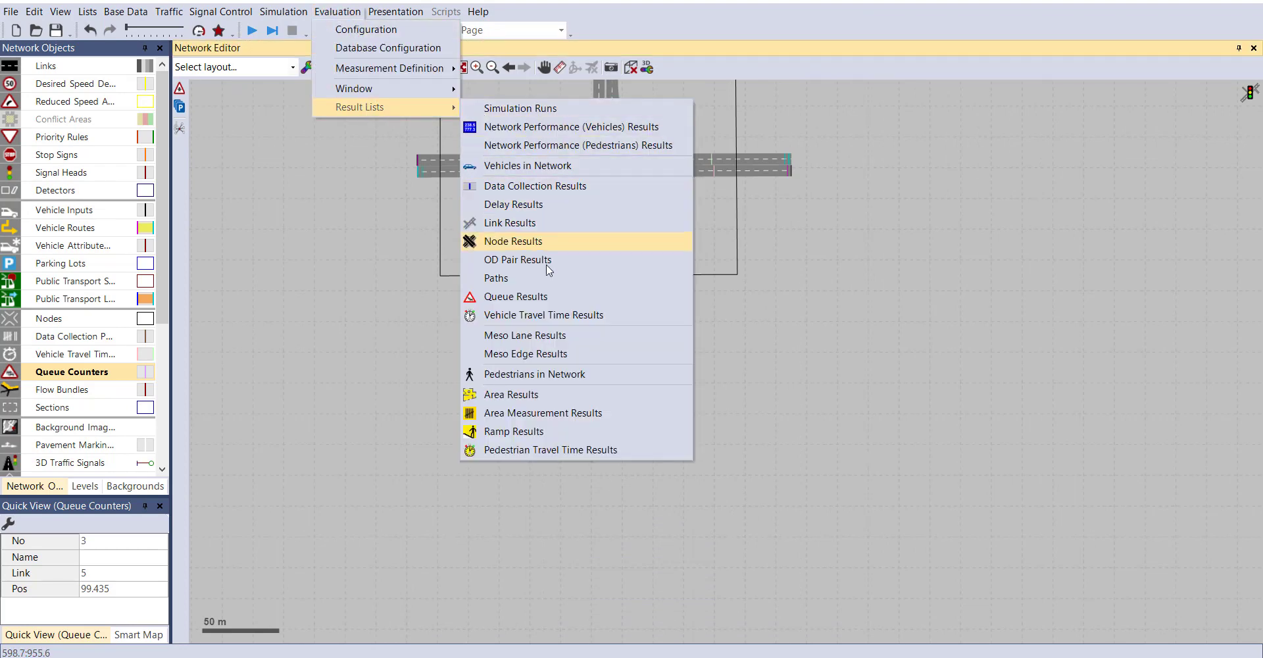
pyautogui.click(551, 300)
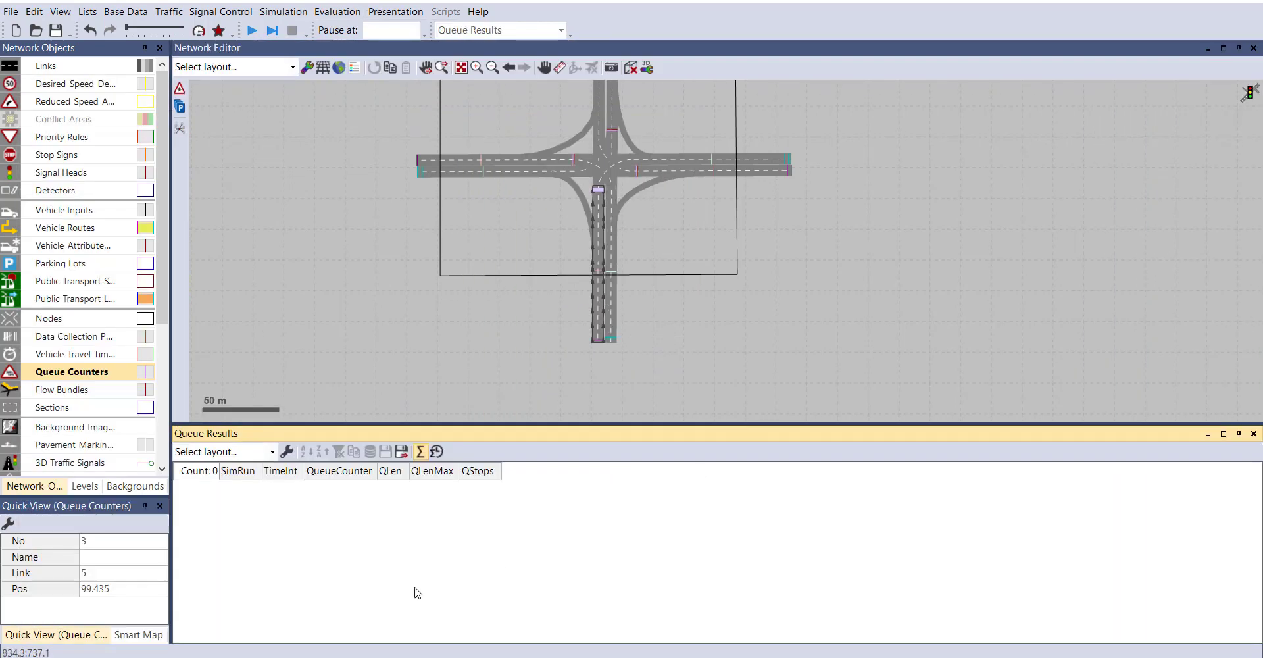
pyautogui.click(250, 30)
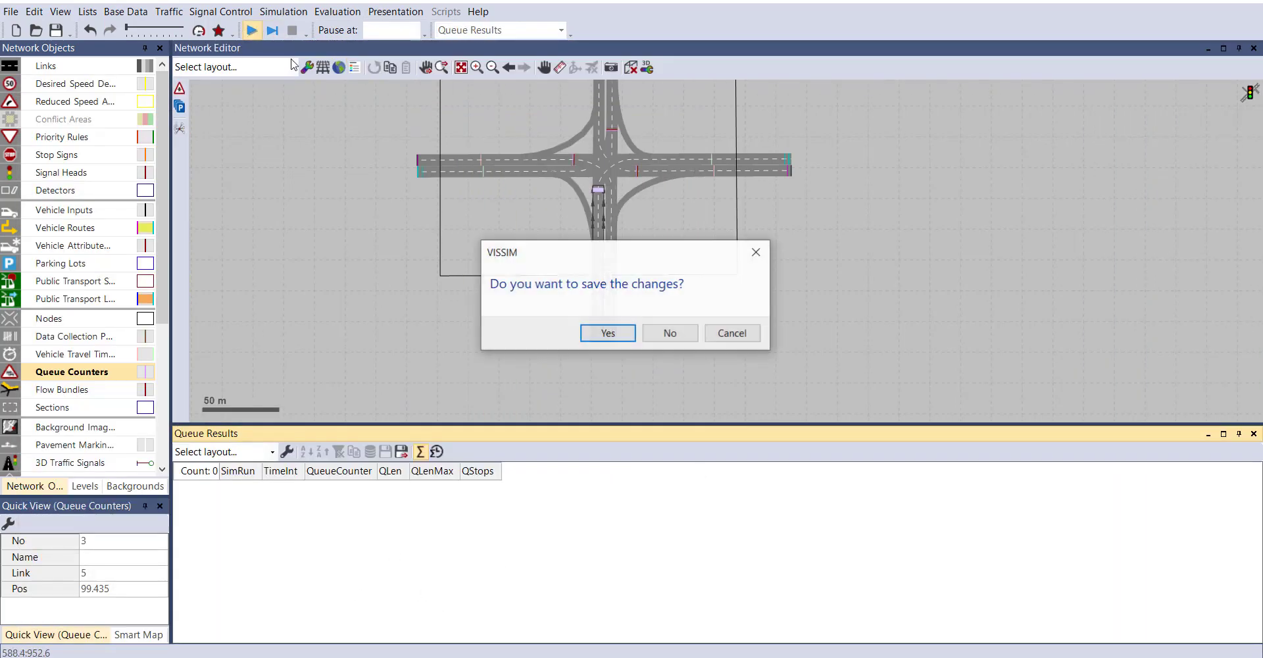
pyautogui.click(599, 330)
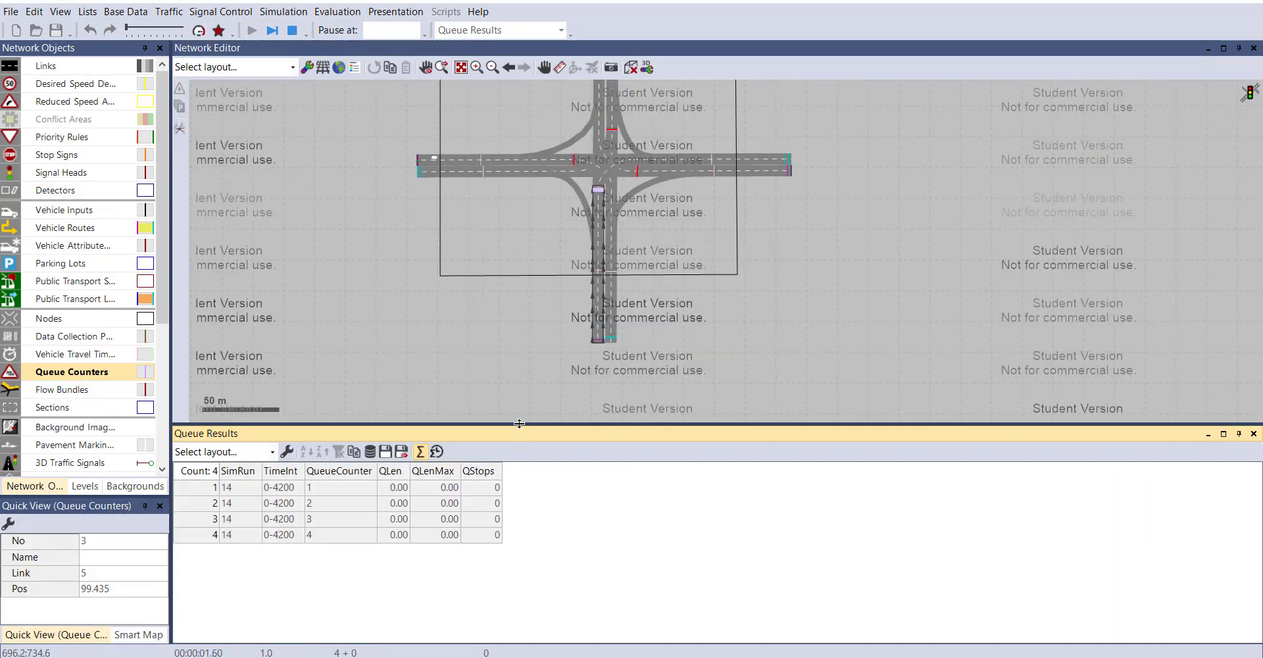
pyautogui.moveTo(567, 254); pyautogui.dragTo(572, 241)
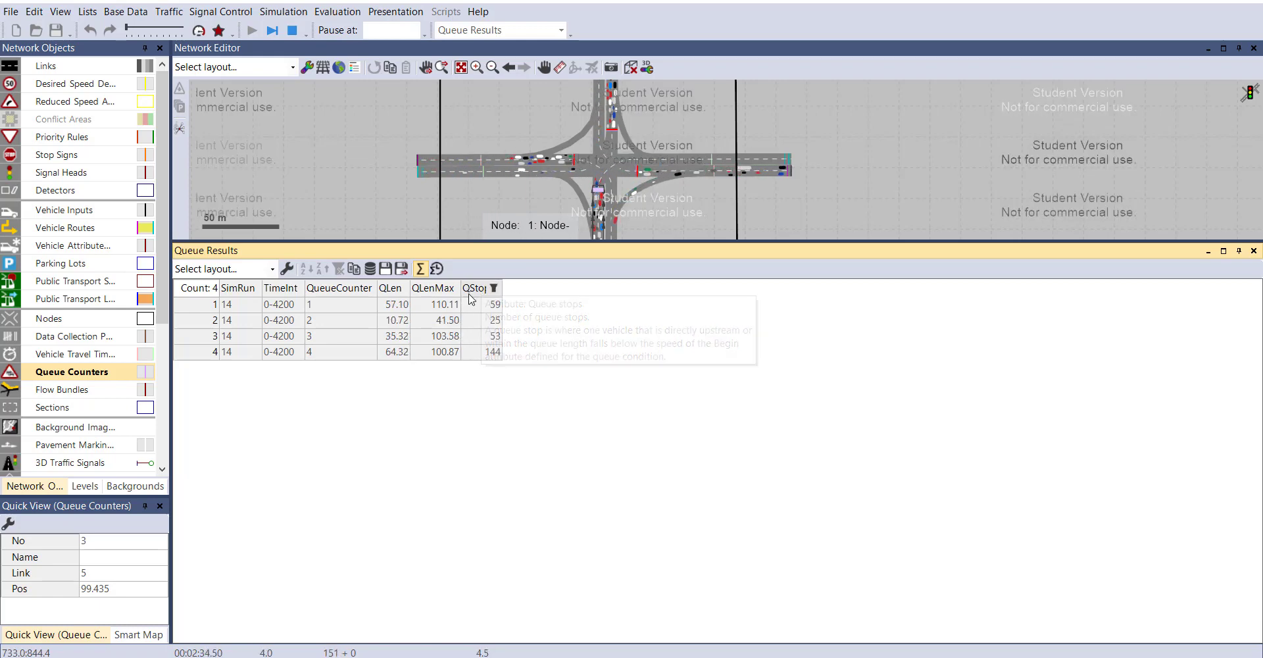
# Open the vehicle travel time results list alongside the queue results.
pyautogui.click(337, 11)
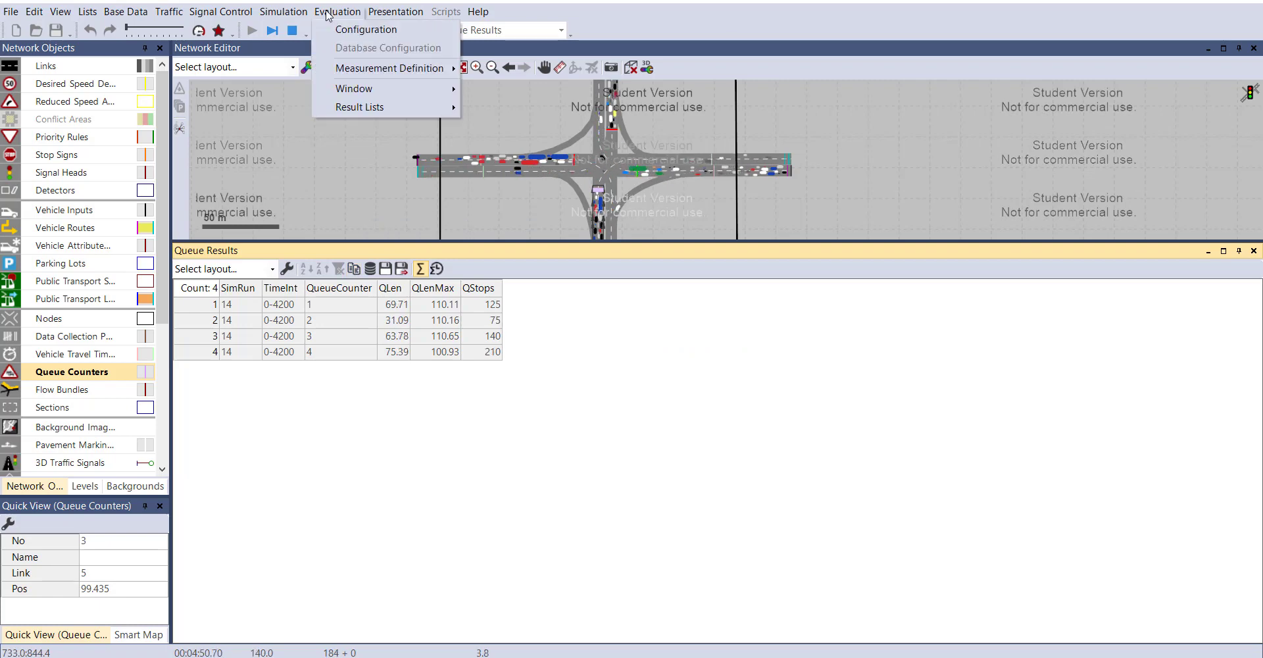
pyautogui.moveTo(415, 107)
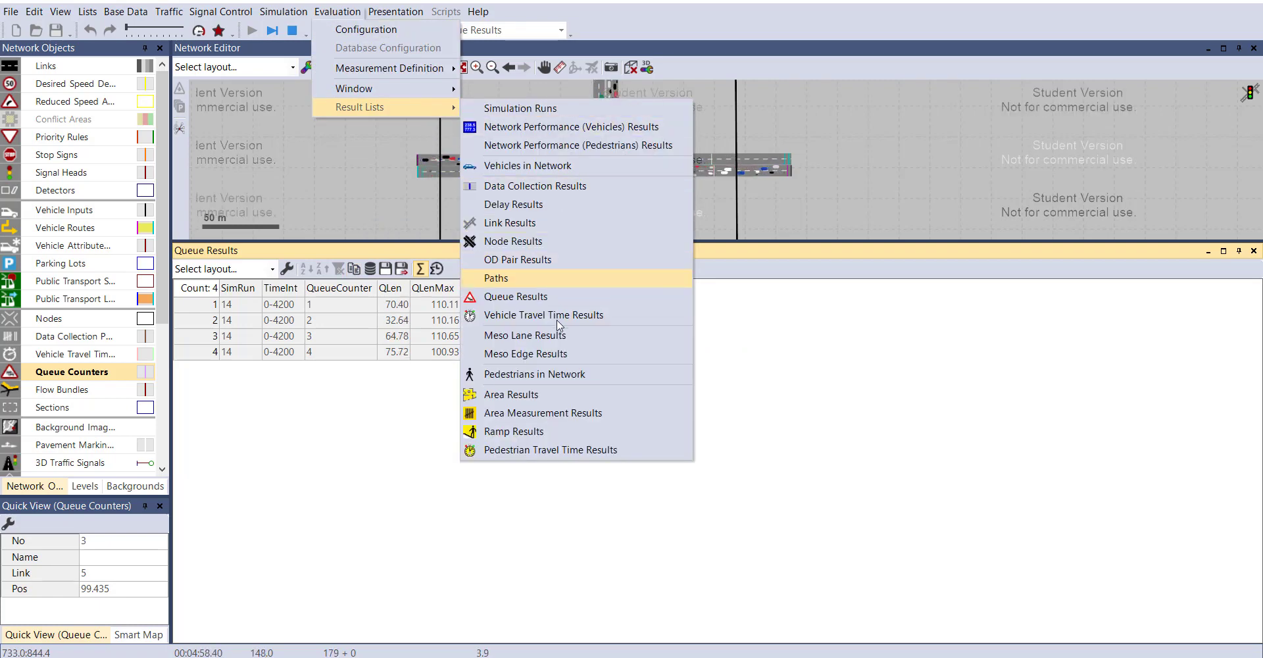
pyautogui.click(520, 296)
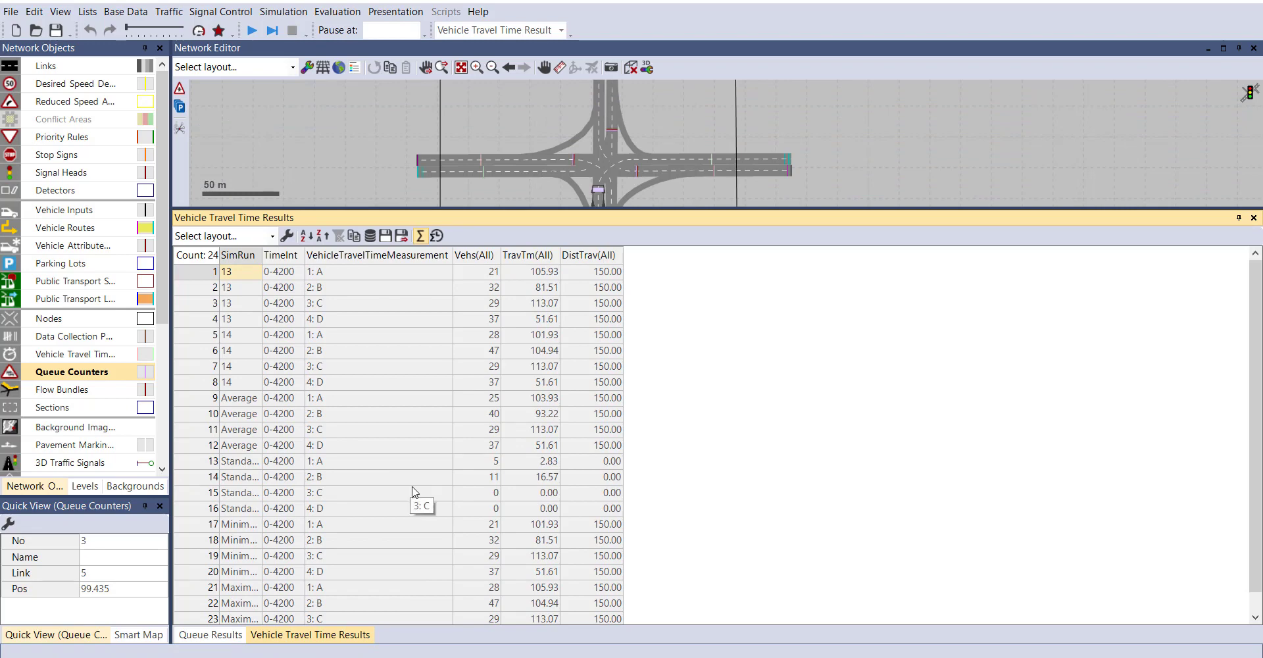
# View a chart of the travel time results for measurement A in simulation run 13, and close it.
pyautogui.click(205, 275)
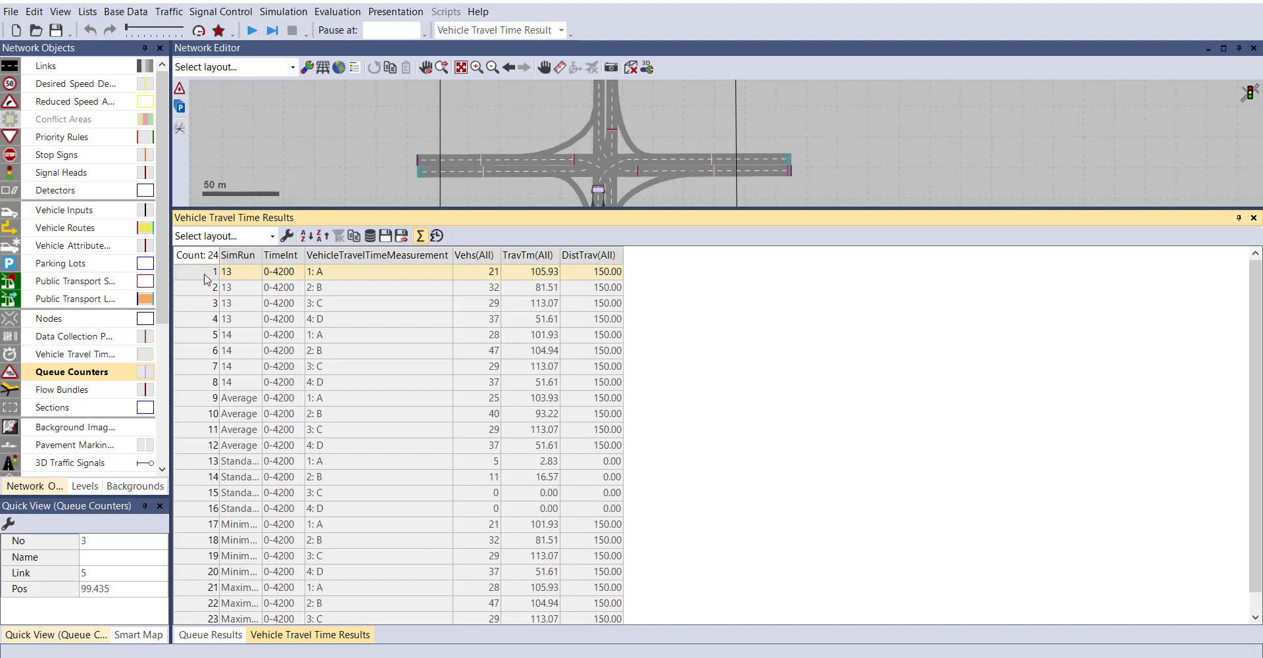
pyautogui.rightClick(205, 276)
pyautogui.click(221, 287)
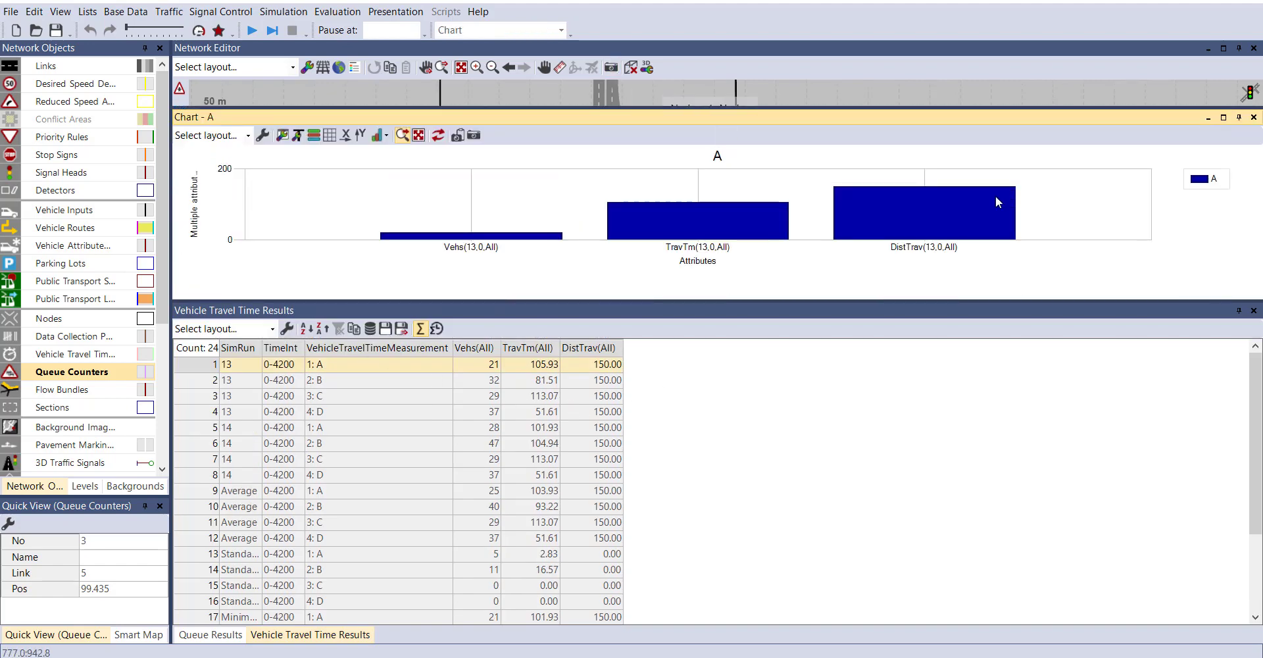
pyautogui.click(1253, 120)
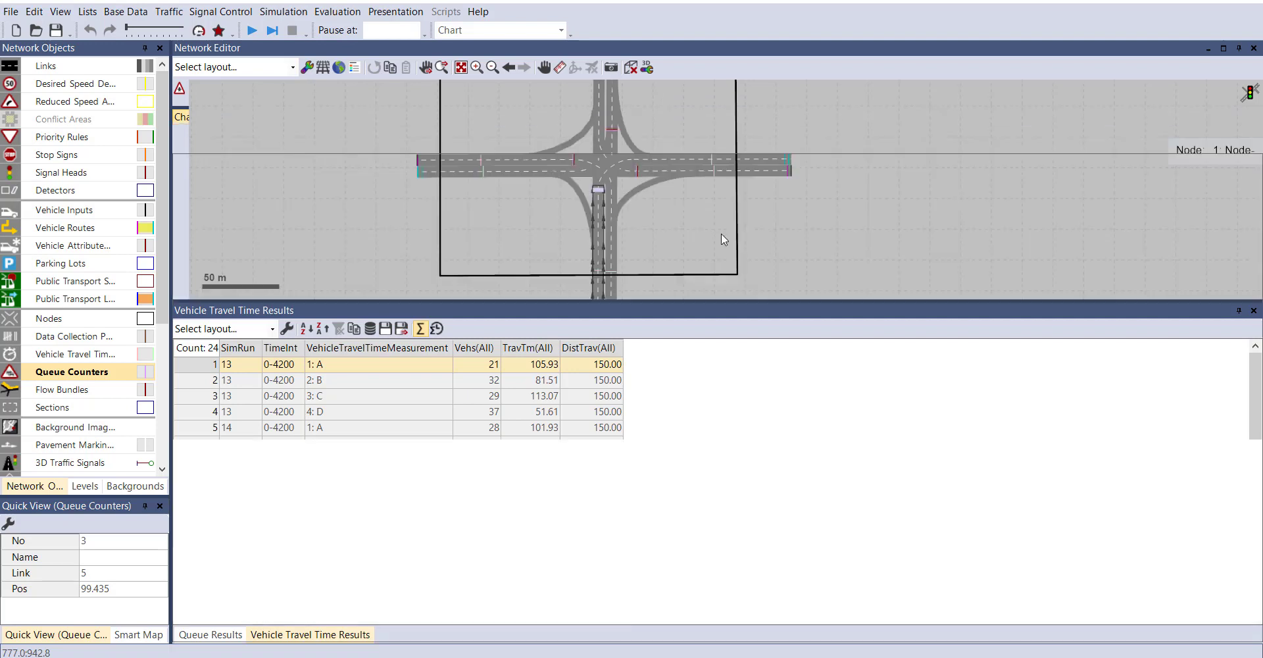
# View an enlarged chart of the queue results for all four queue counters, and close it.
pyautogui.click(201, 180)
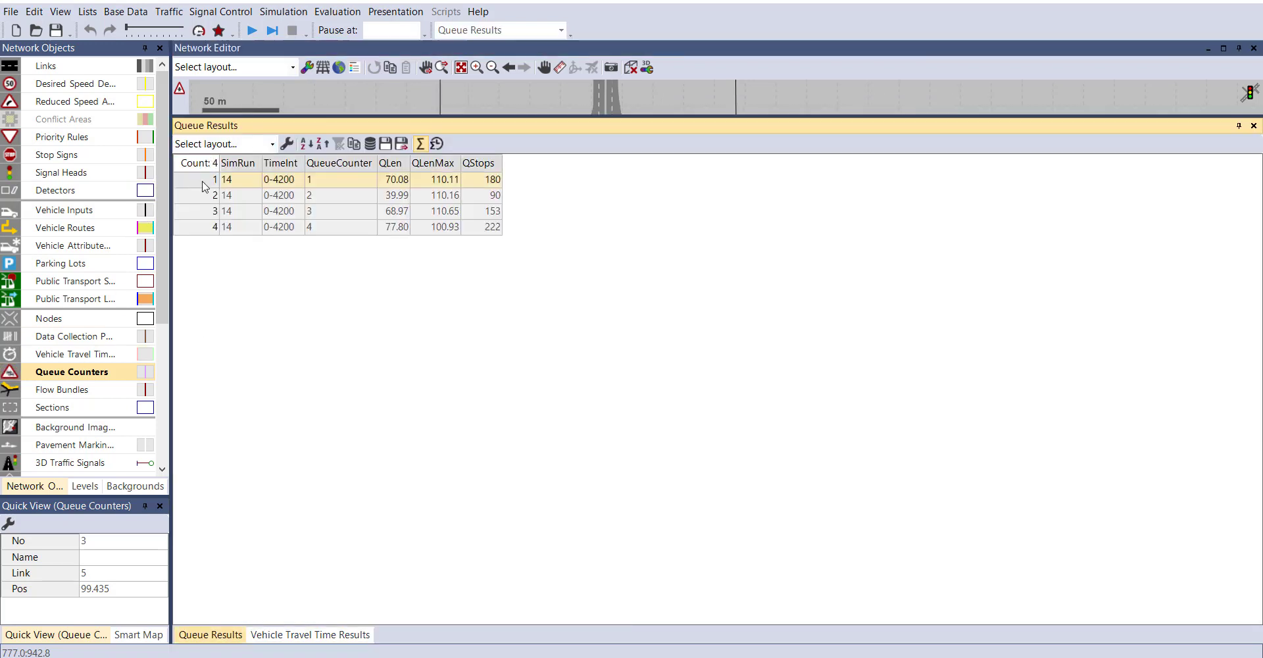
pyautogui.keyDown('ctrl'); pyautogui.click(204, 201); pyautogui.keyUp('ctrl')
pyautogui.keyDown('ctrl'); pyautogui.click(204, 210); pyautogui.keyUp('ctrl')
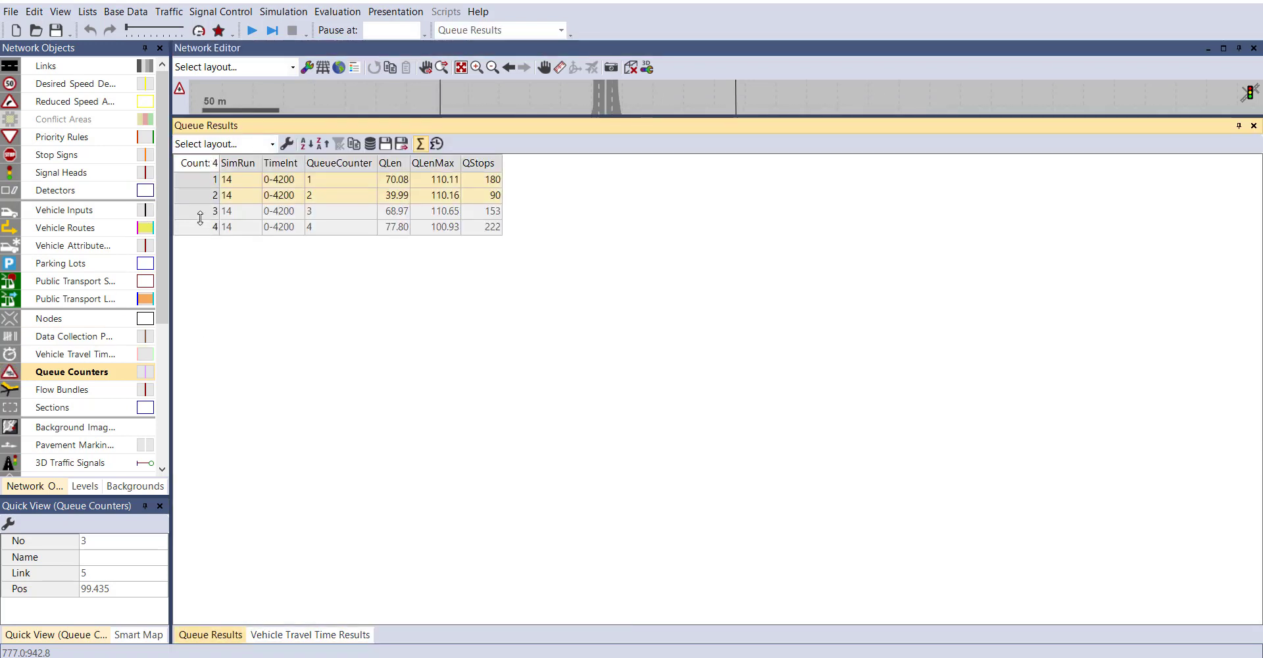
pyautogui.keyDown('ctrl'); pyautogui.click(198, 228); pyautogui.keyUp('ctrl')
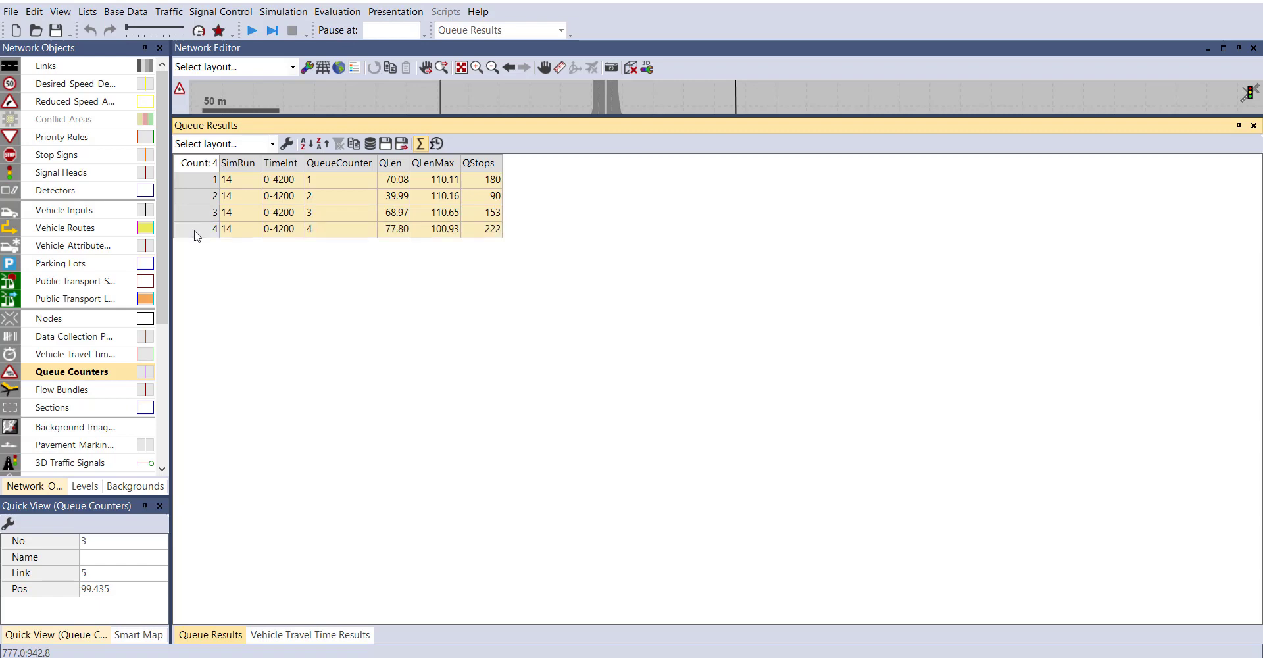
pyautogui.rightClick(195, 235)
pyautogui.click(223, 244)
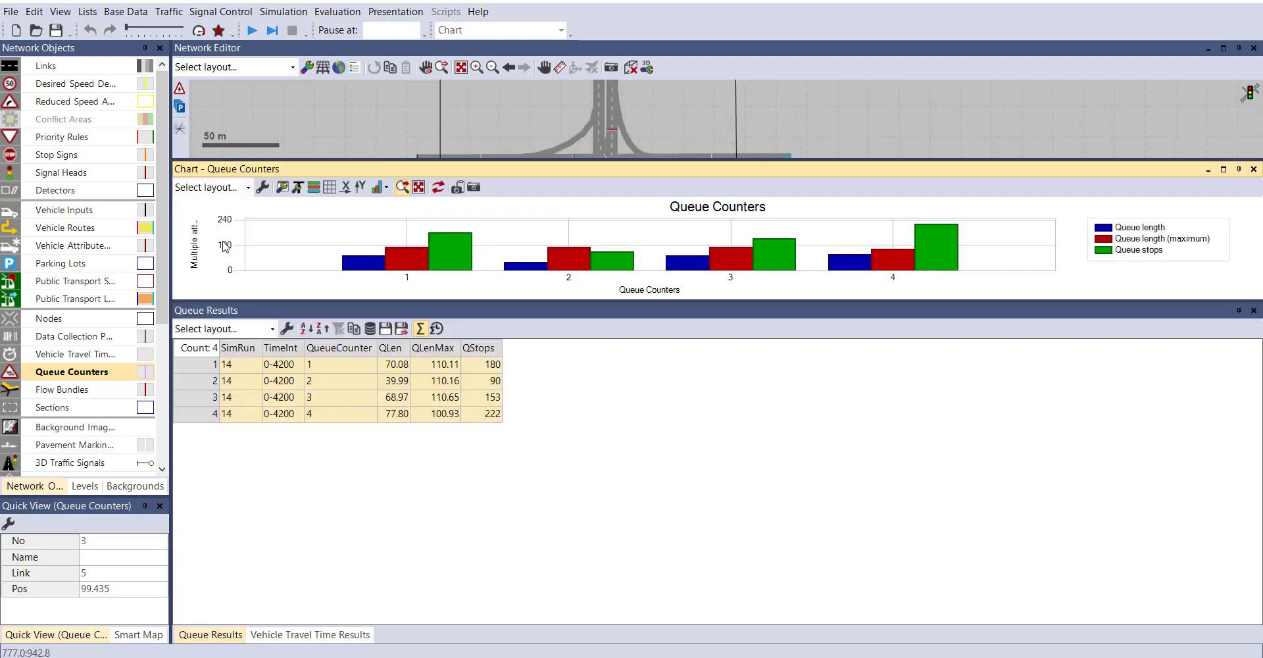
pyautogui.moveTo(649, 160); pyautogui.dragTo(650, 108)
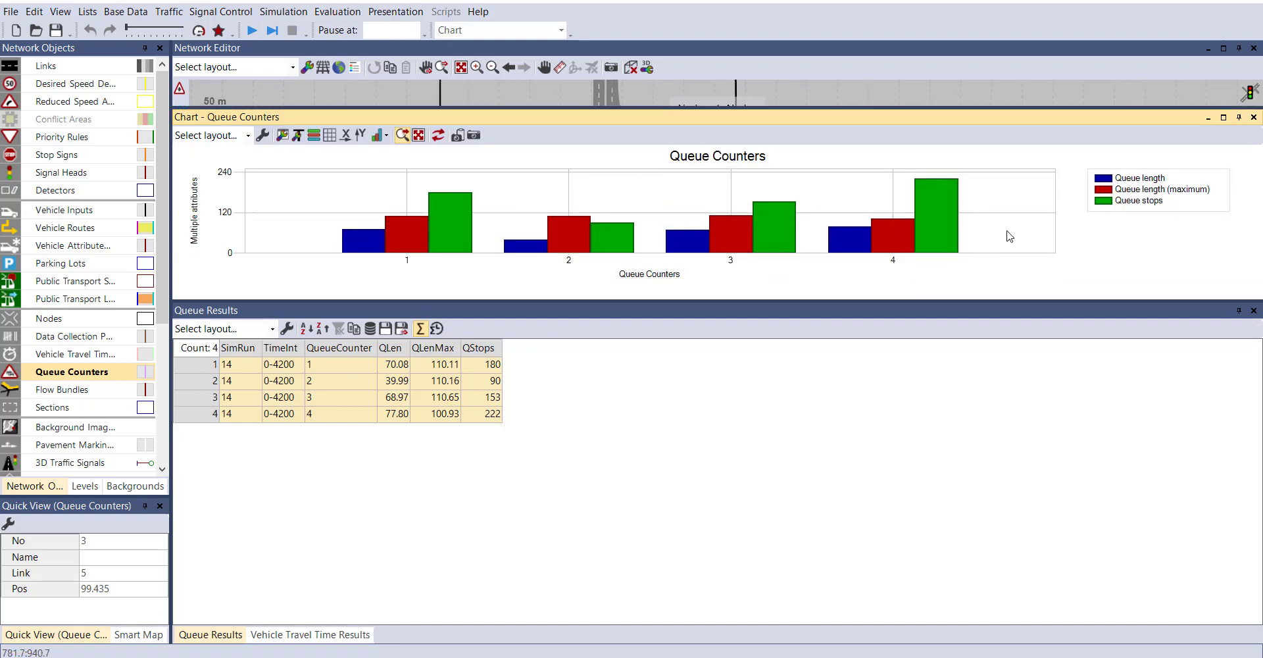
pyautogui.click(1253, 117)
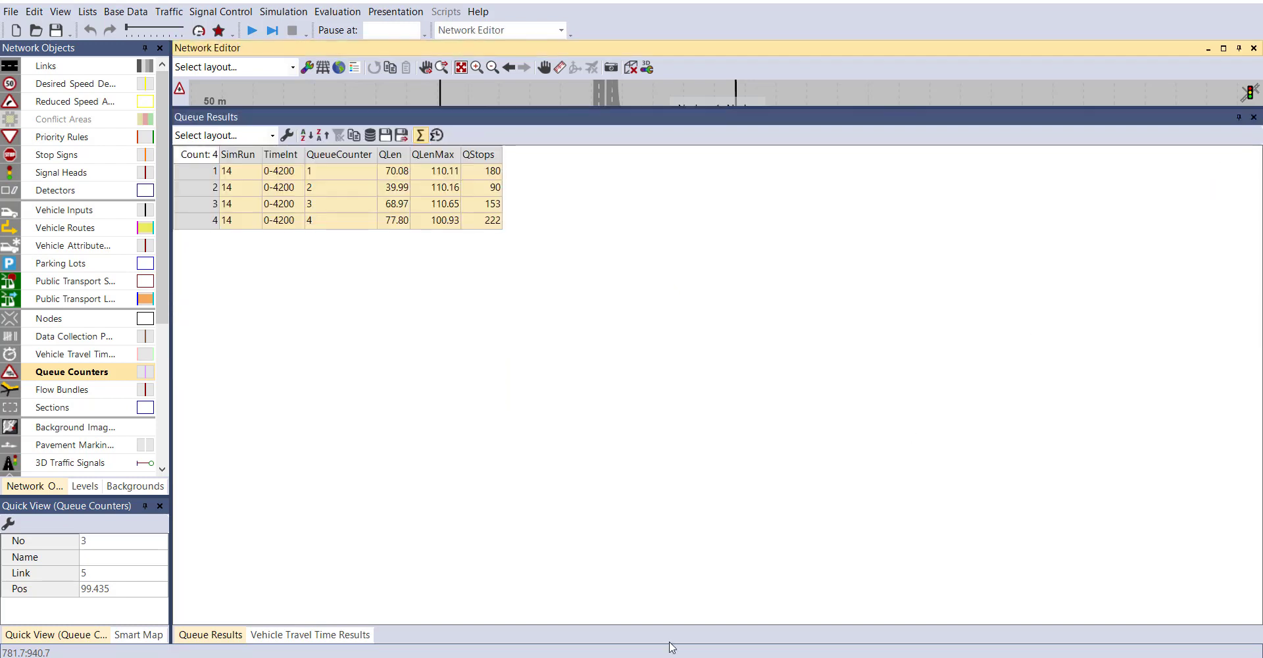